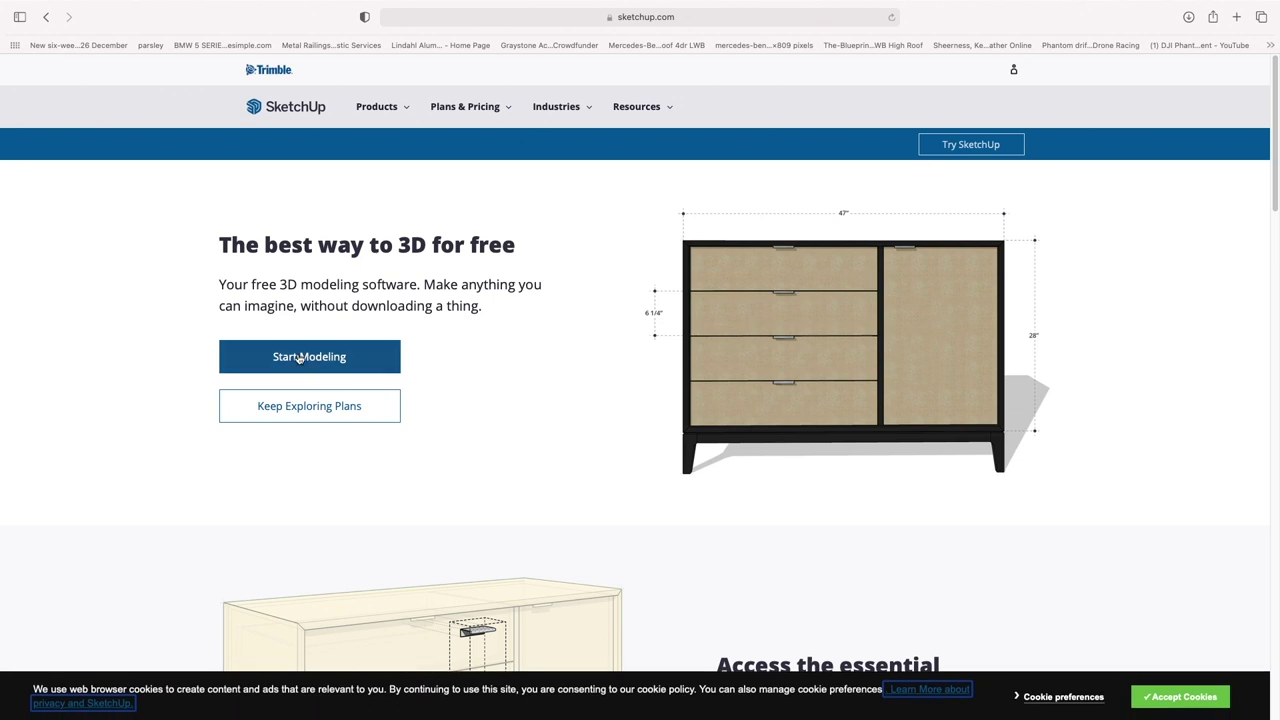
- Start a new untitled model from the Simple Template - Millimeters
{"action": "left_click", "coordinate": [300, 357]}
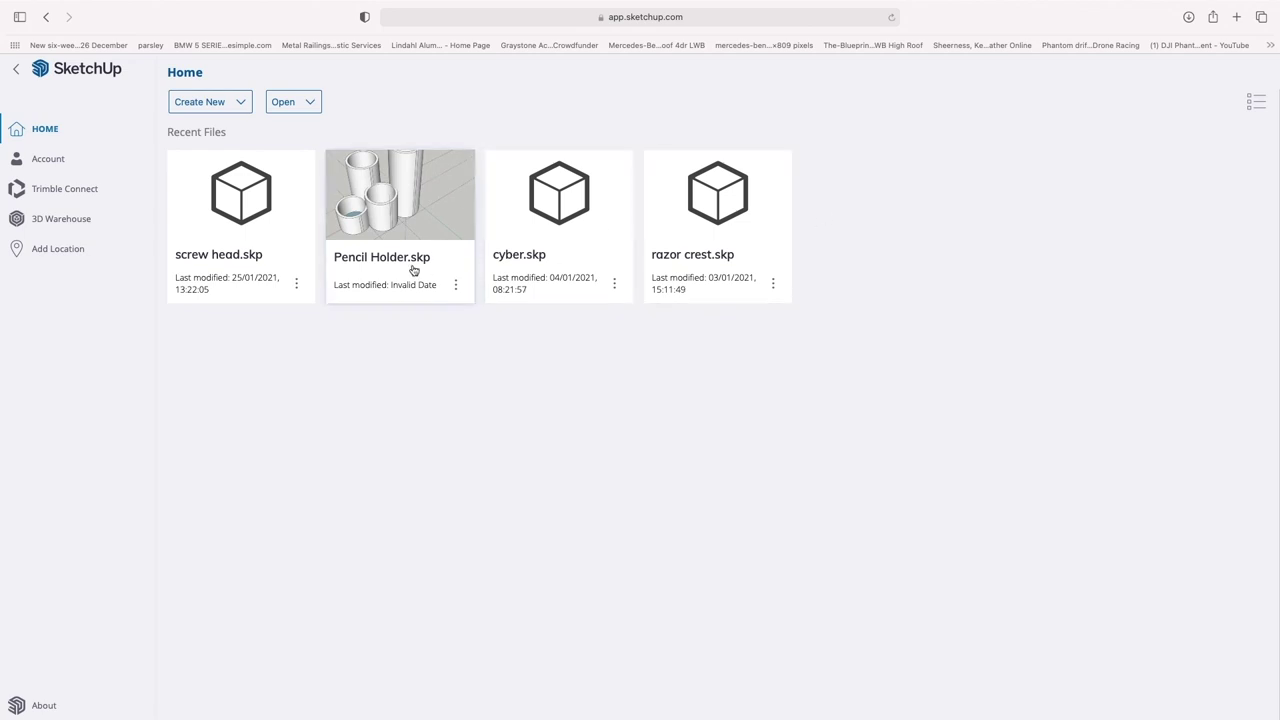
{"action": "left_click", "coordinate": [204, 107]}
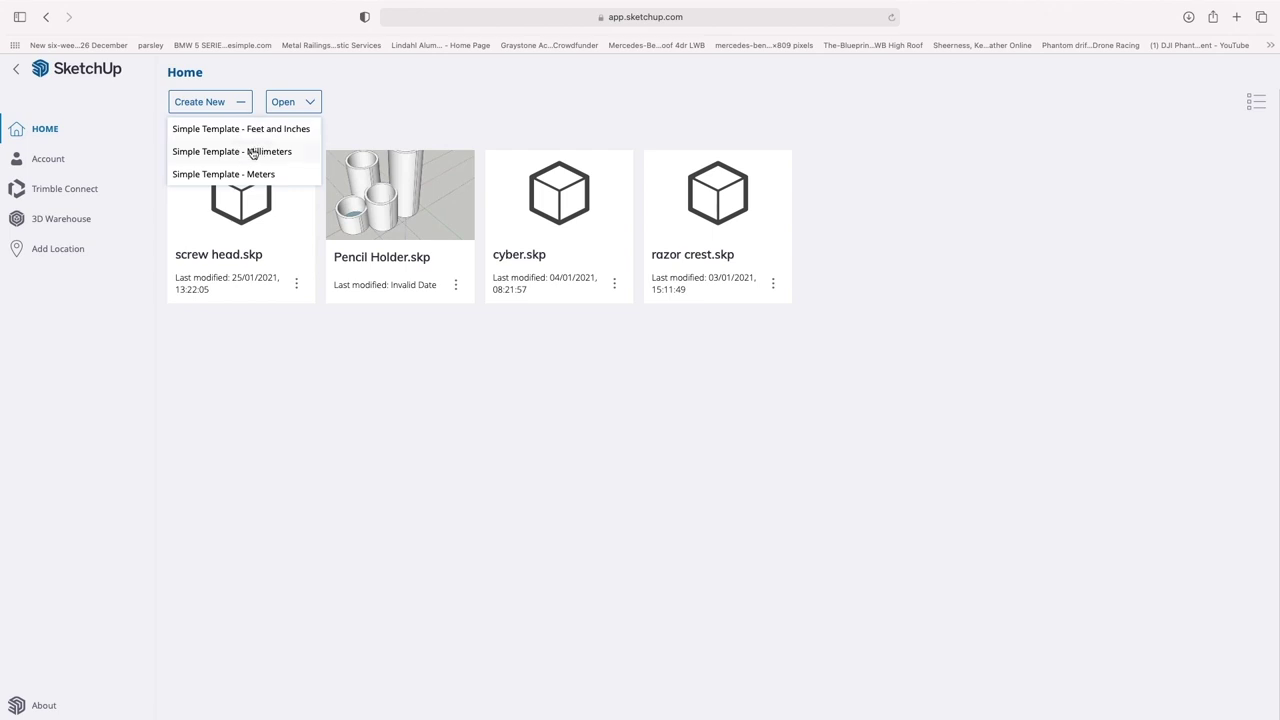
{"action": "left_click", "coordinate": [252, 152]}
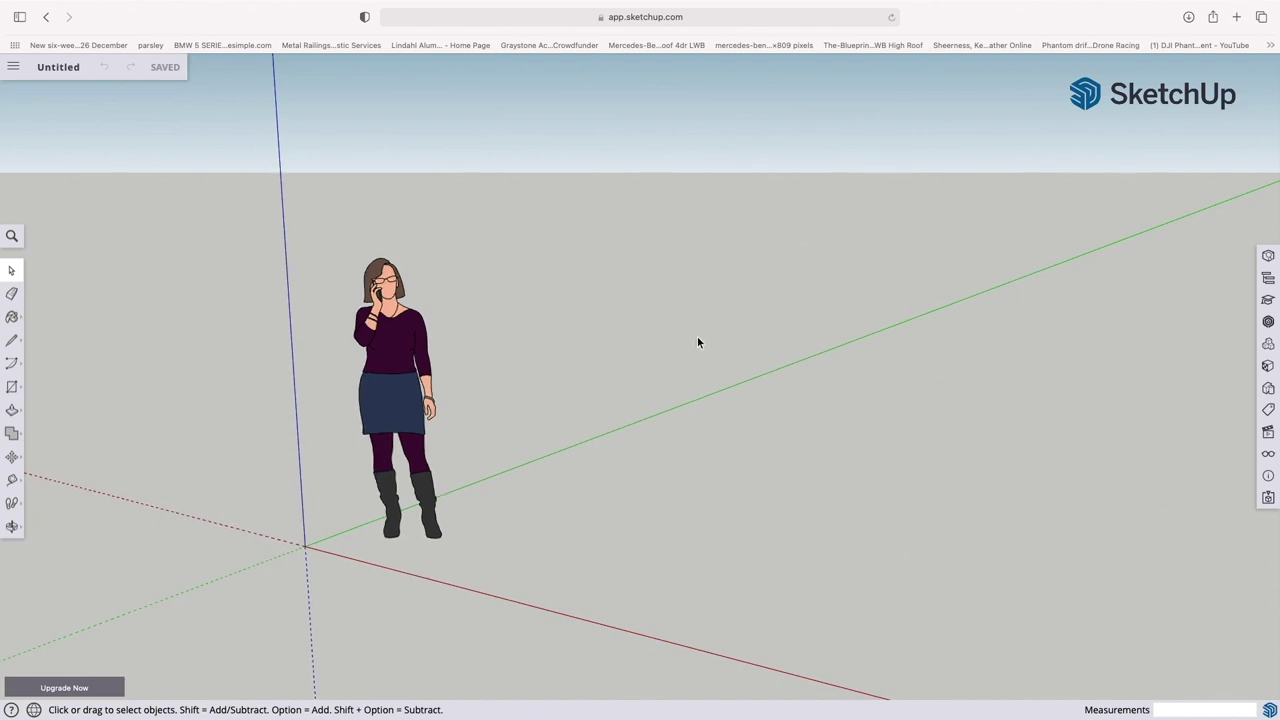
- Delete the standing person figure, leaving only the axes on the canvas
{"action": "scroll", "coordinate": [689, 321], "scroll_direction": "down", "scroll_amount": 3}
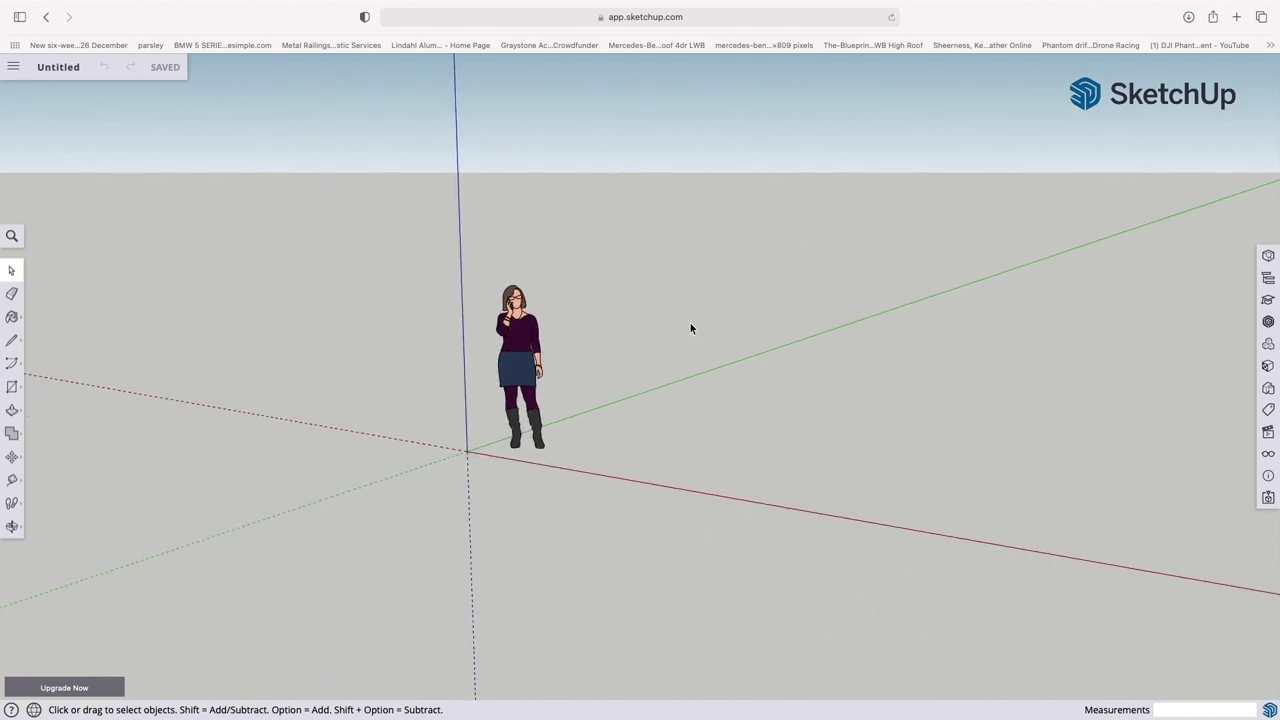
{"action": "scroll", "coordinate": [689, 321], "scroll_direction": "up", "scroll_amount": 1}
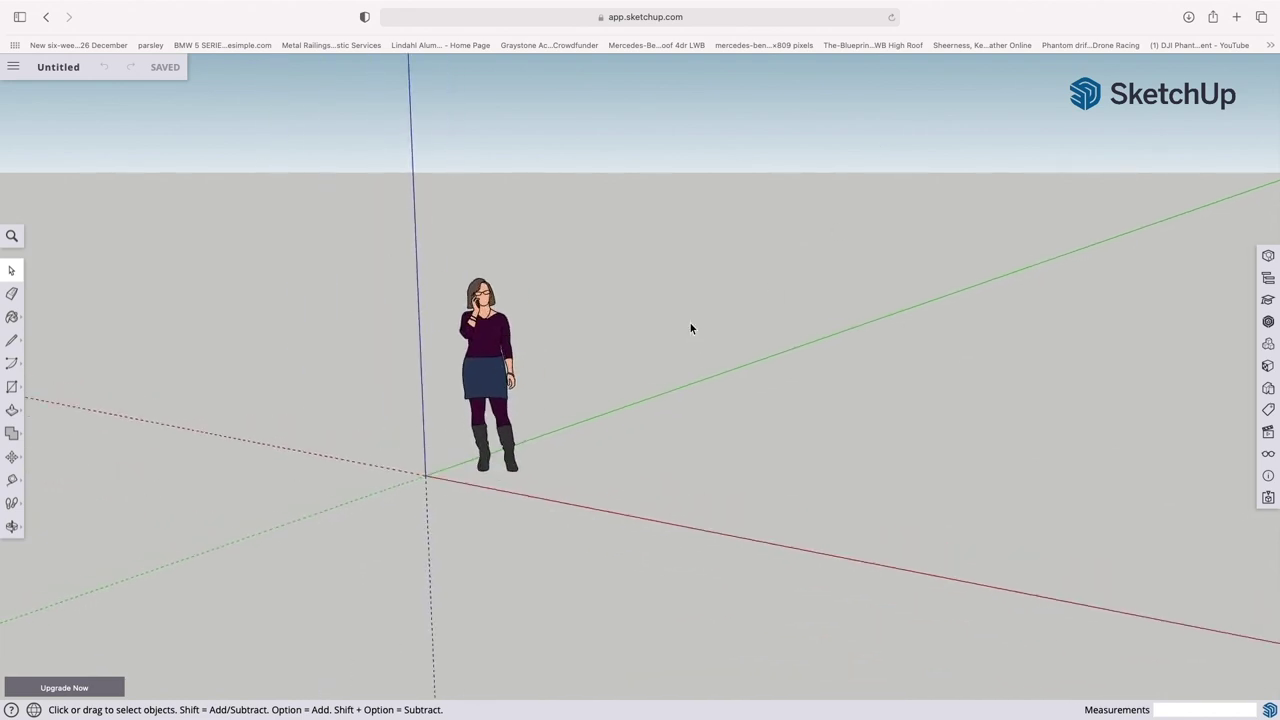
{"action": "left_click", "coordinate": [504, 347]}
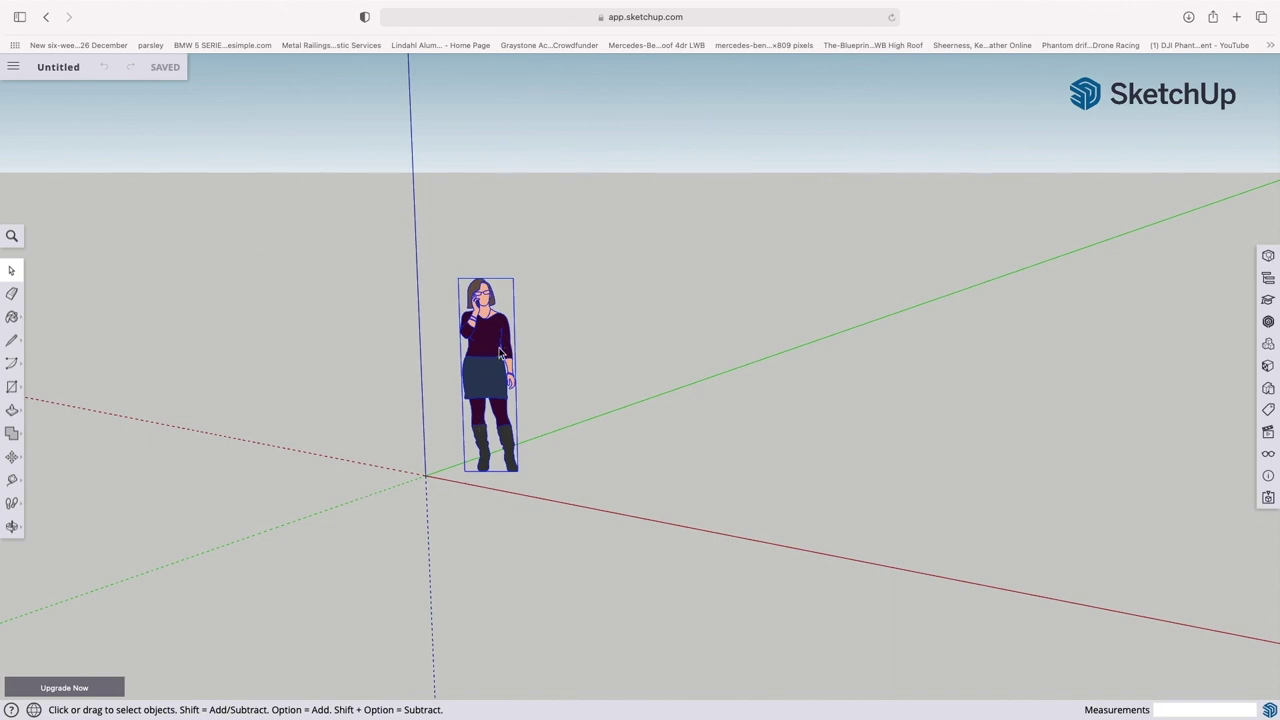
{"action": "key", "text": "Delete"}
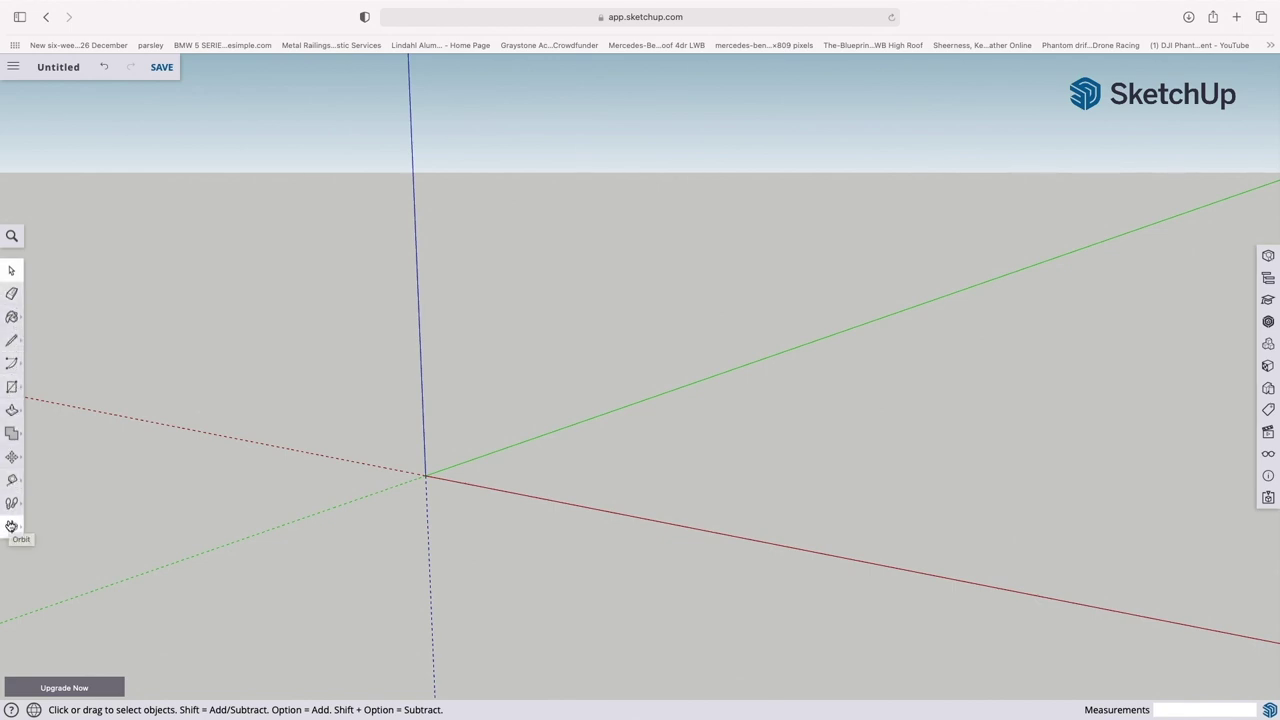
- Activate the Tape Measure tool from the left toolbar flyout
{"action": "mouse_move", "coordinate": [1, 527]}
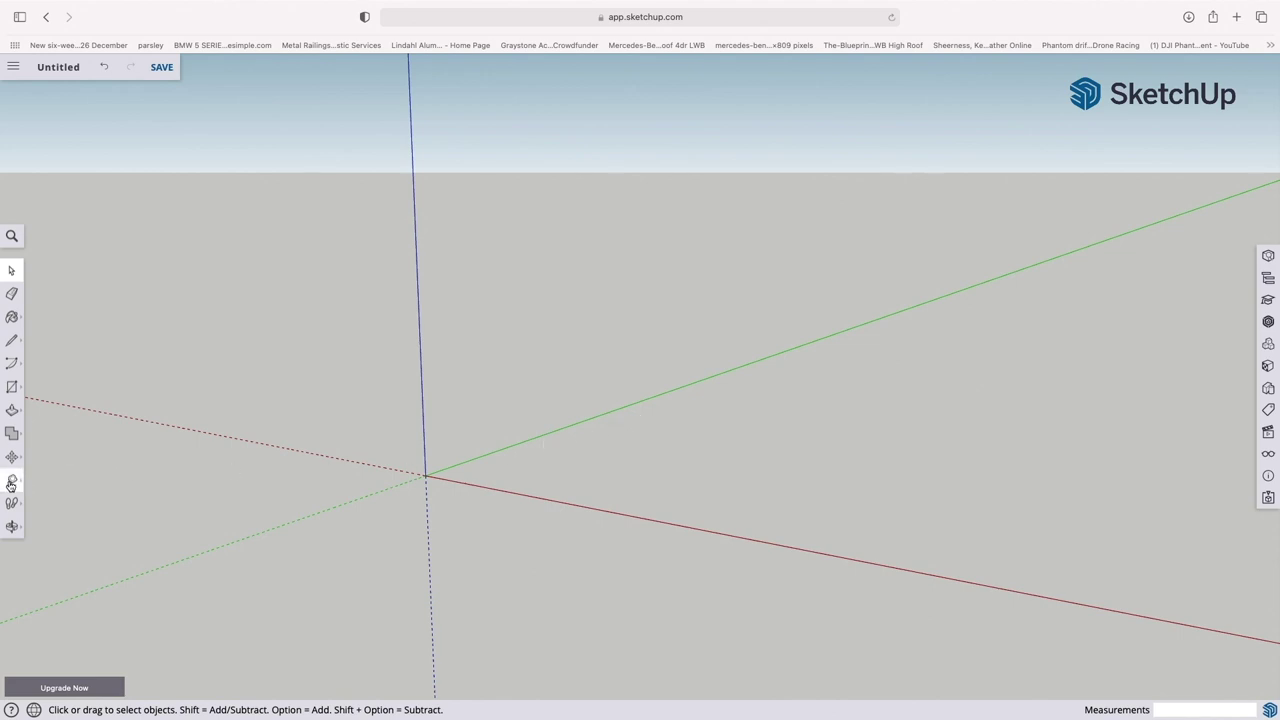
{"action": "left_click", "coordinate": [11, 483]}
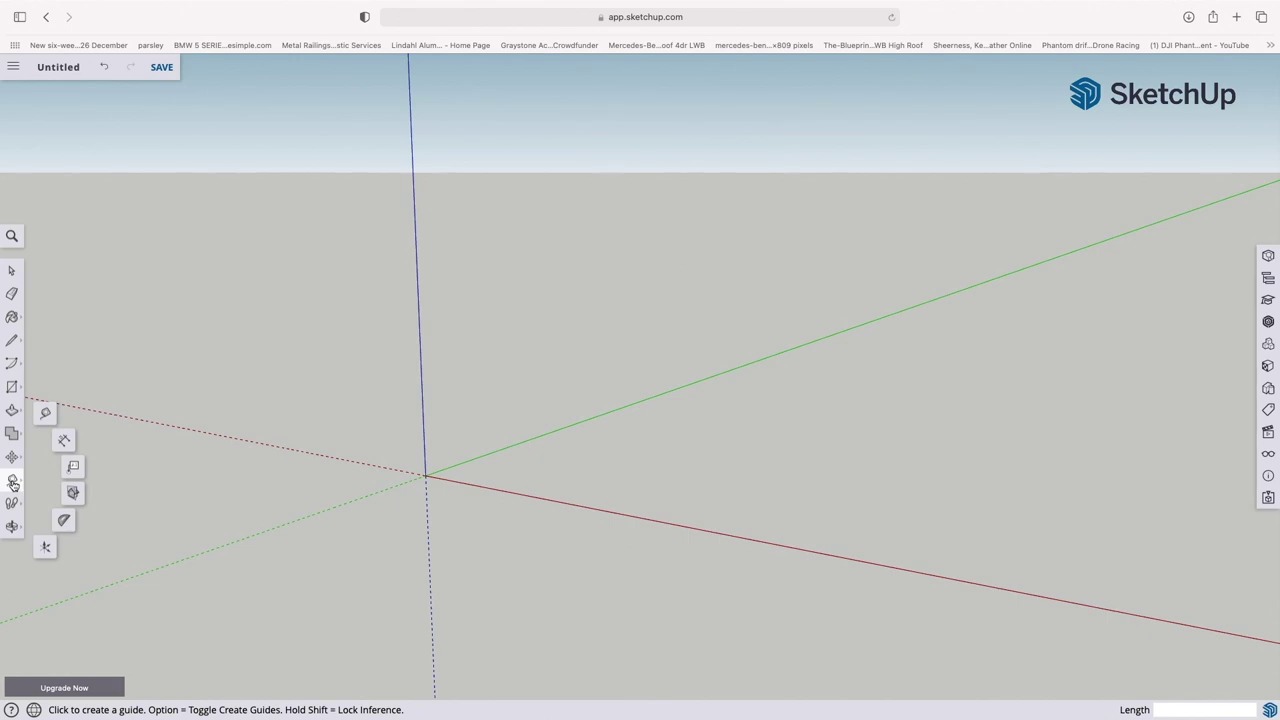
- Place a guide parallel to the red axis, 3000 mm out along the green axis
{"action": "left_click", "coordinate": [45, 415]}
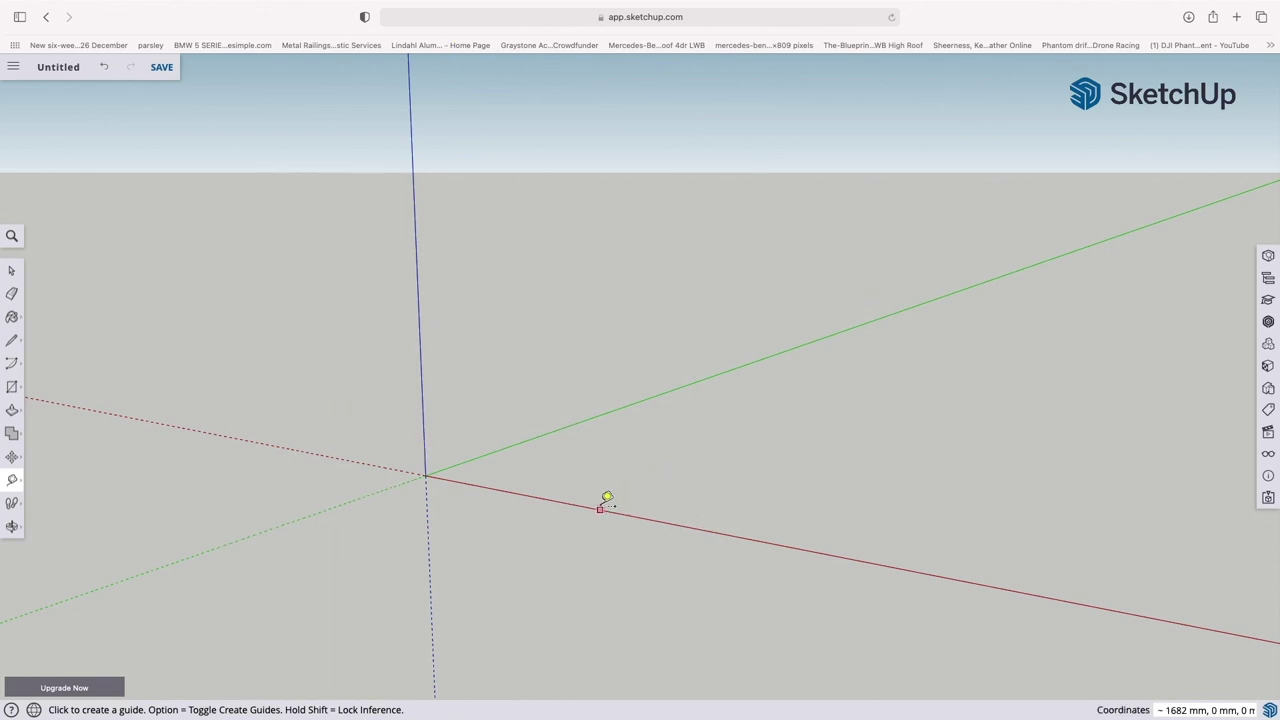
{"action": "left_click", "coordinate": [425, 475]}
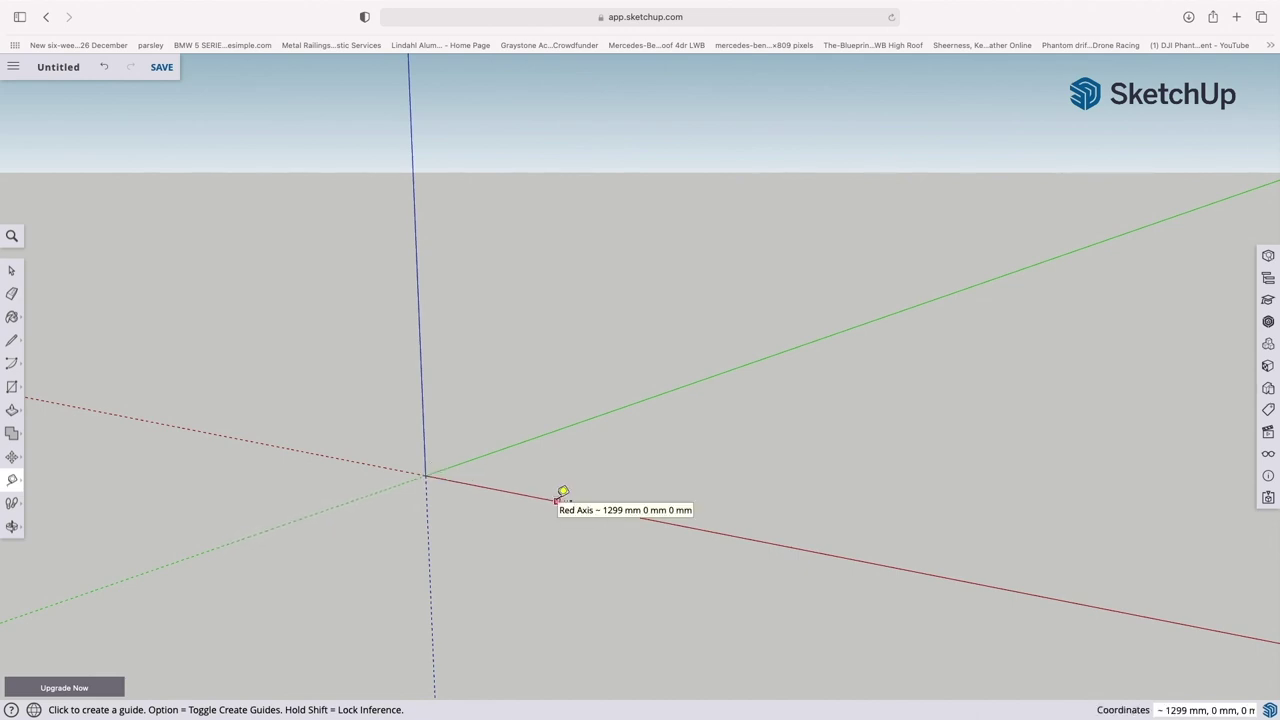
{"action": "left_click", "coordinate": [558, 500]}
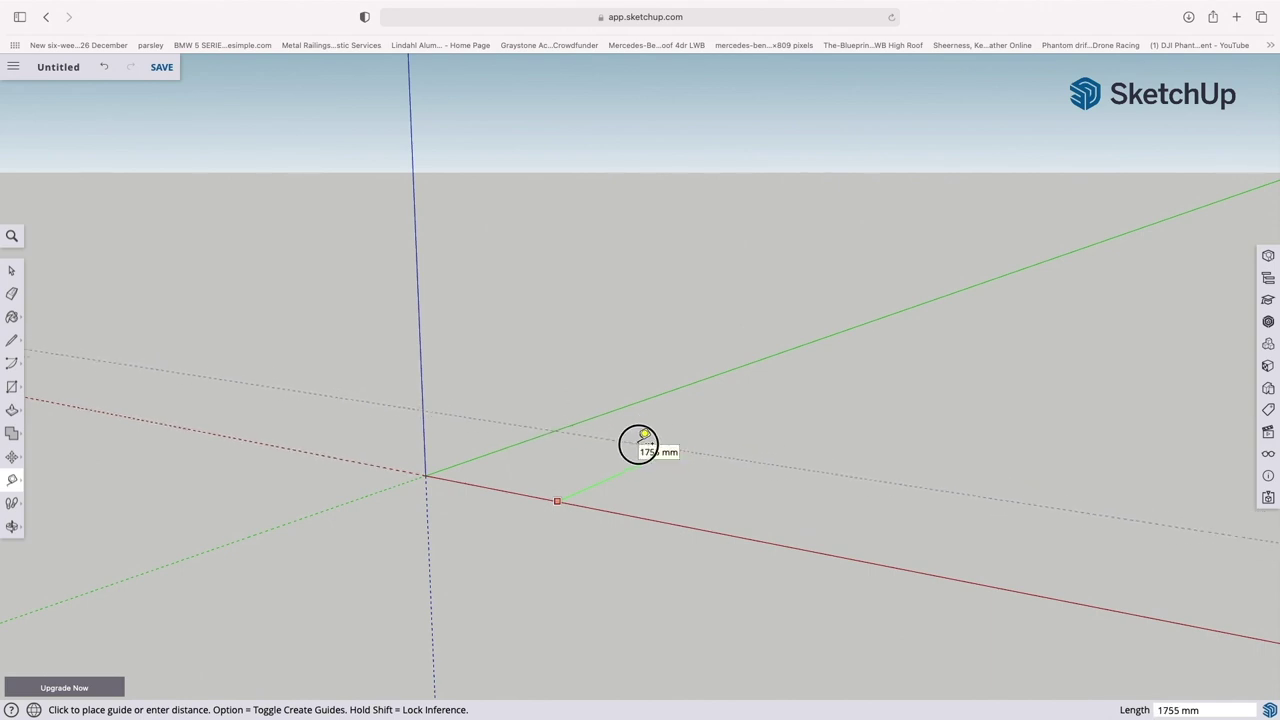
{"action": "left_click", "coordinate": [693, 420]}
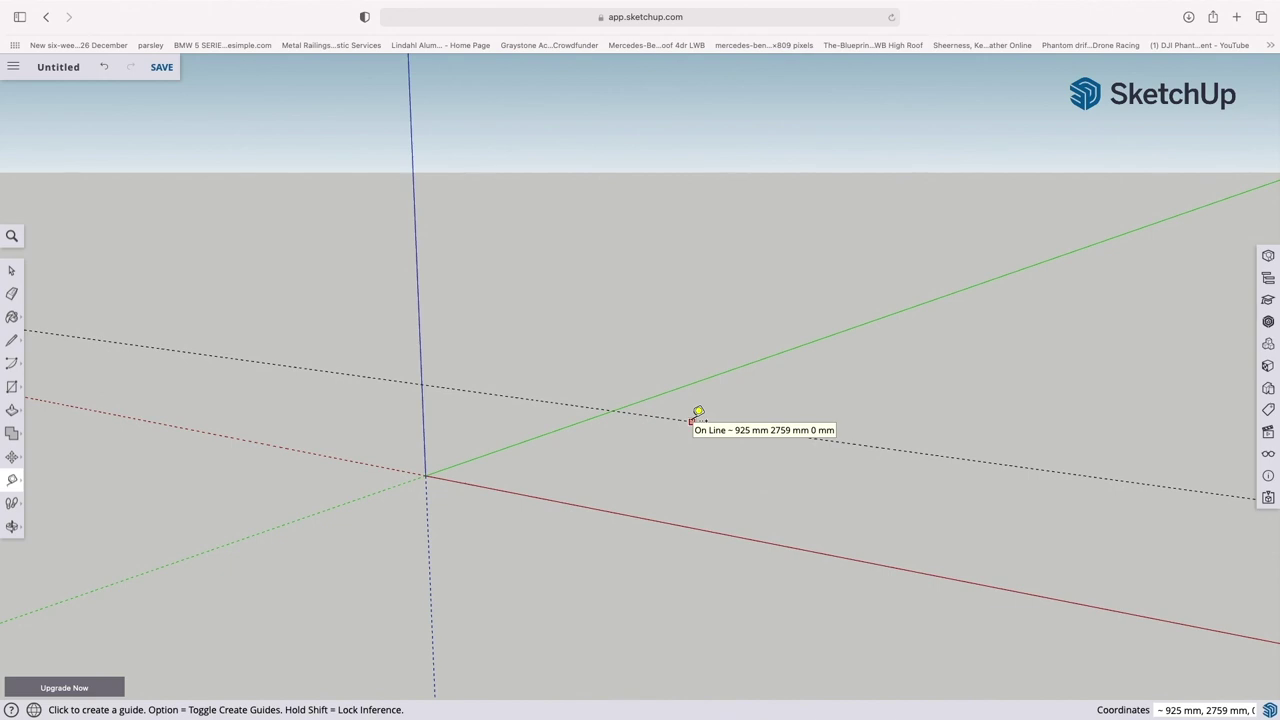
{"action": "type", "text": "3000"}
{"action": "key", "text": "Return"}
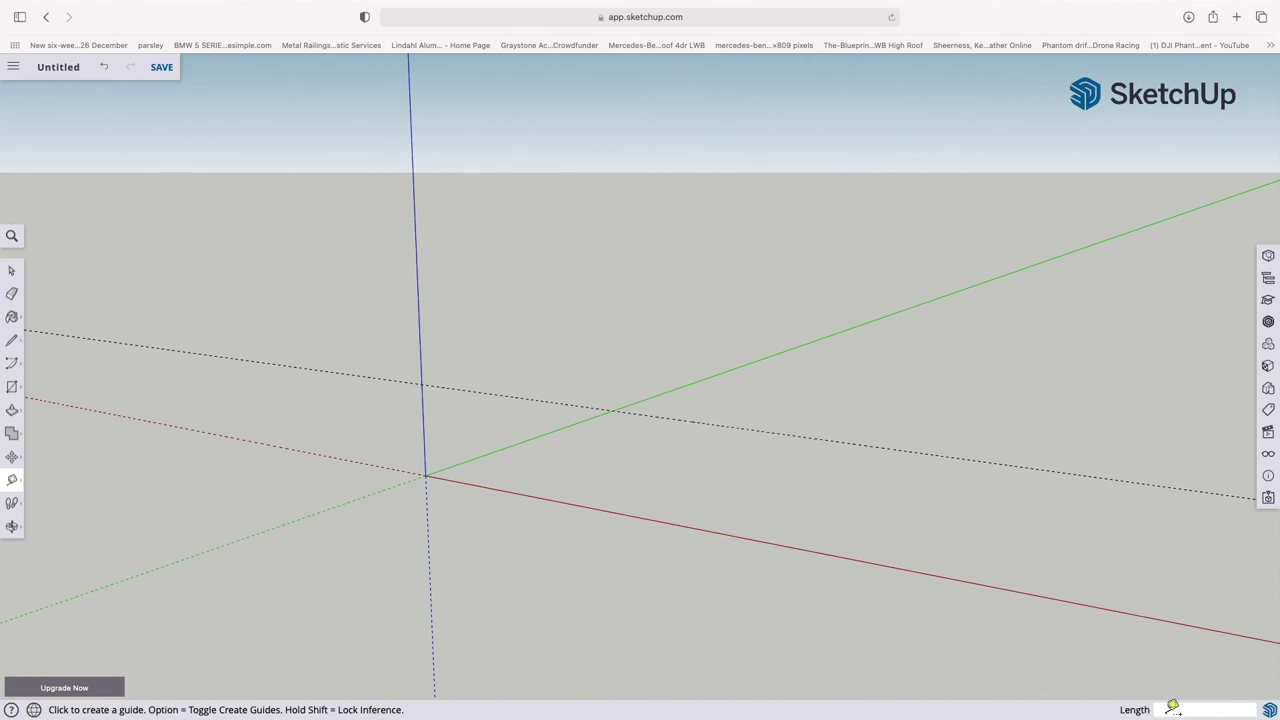
{"action": "type", "text": "30003"}
{"action": "key", "text": "Return"}
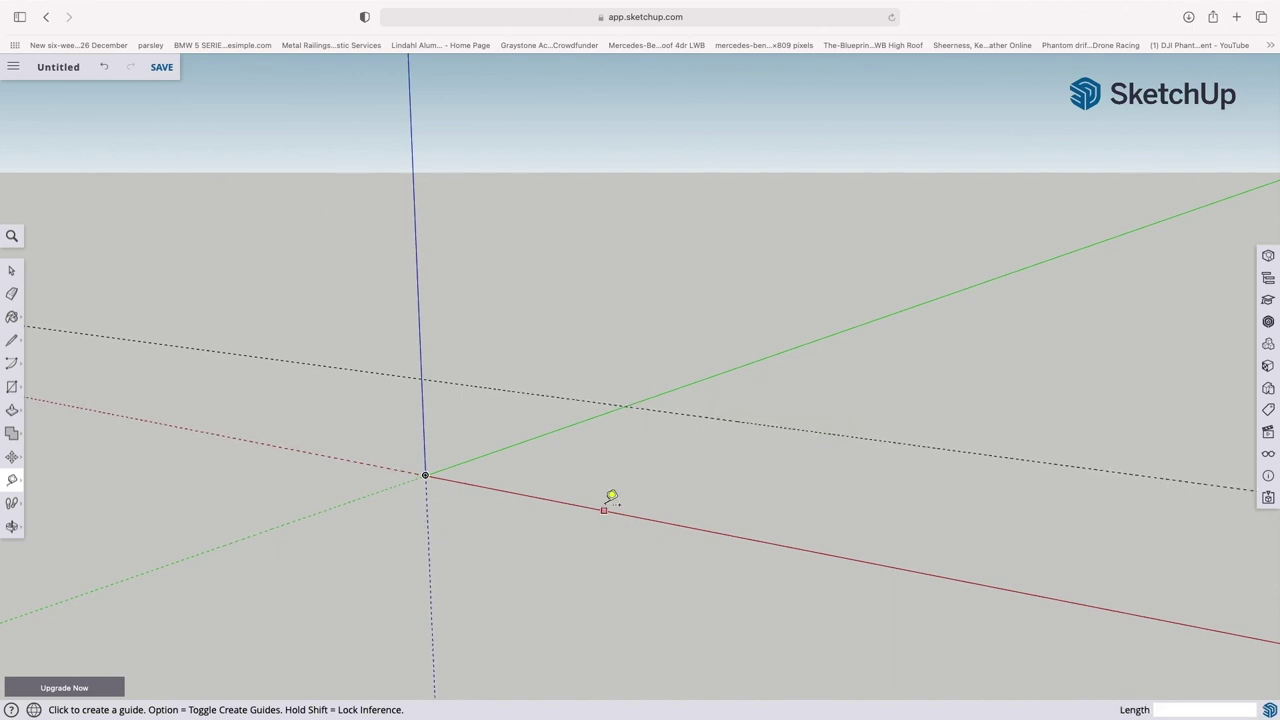
- Place a guide parallel to the green axis, 3000 mm away along red
{"action": "left_click", "coordinate": [545, 433]}
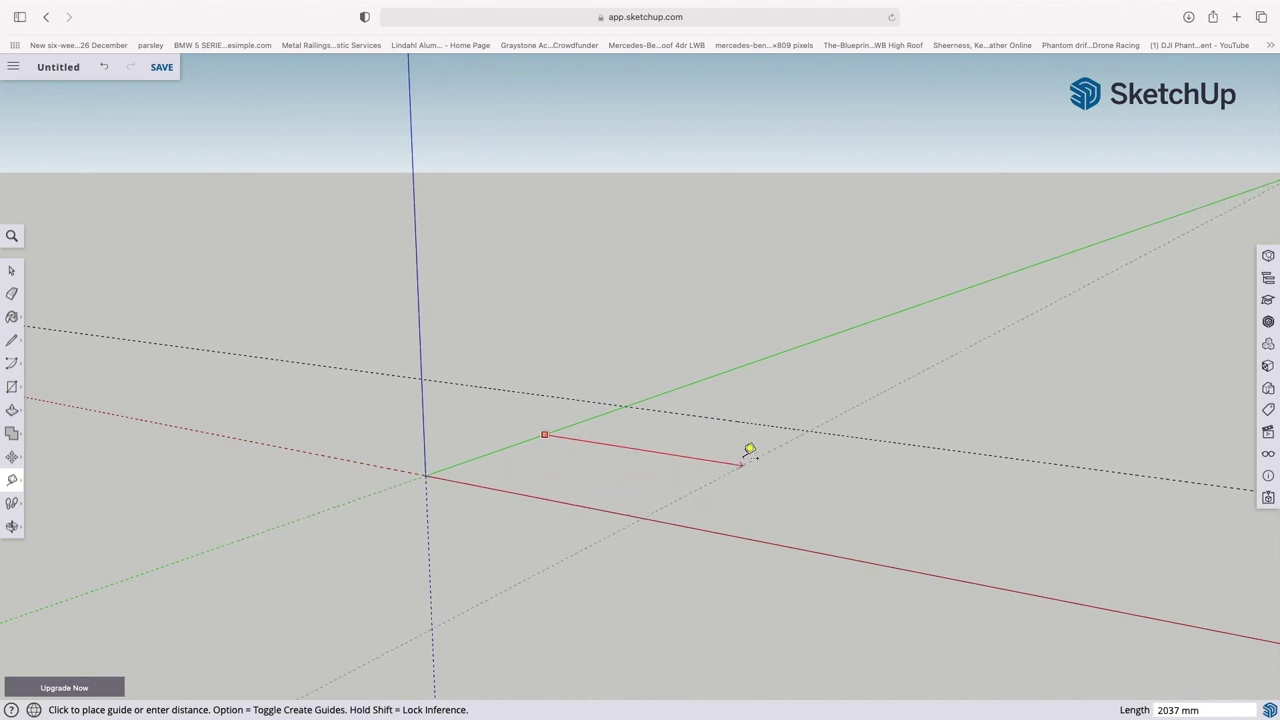
{"action": "type", "text": "30"}
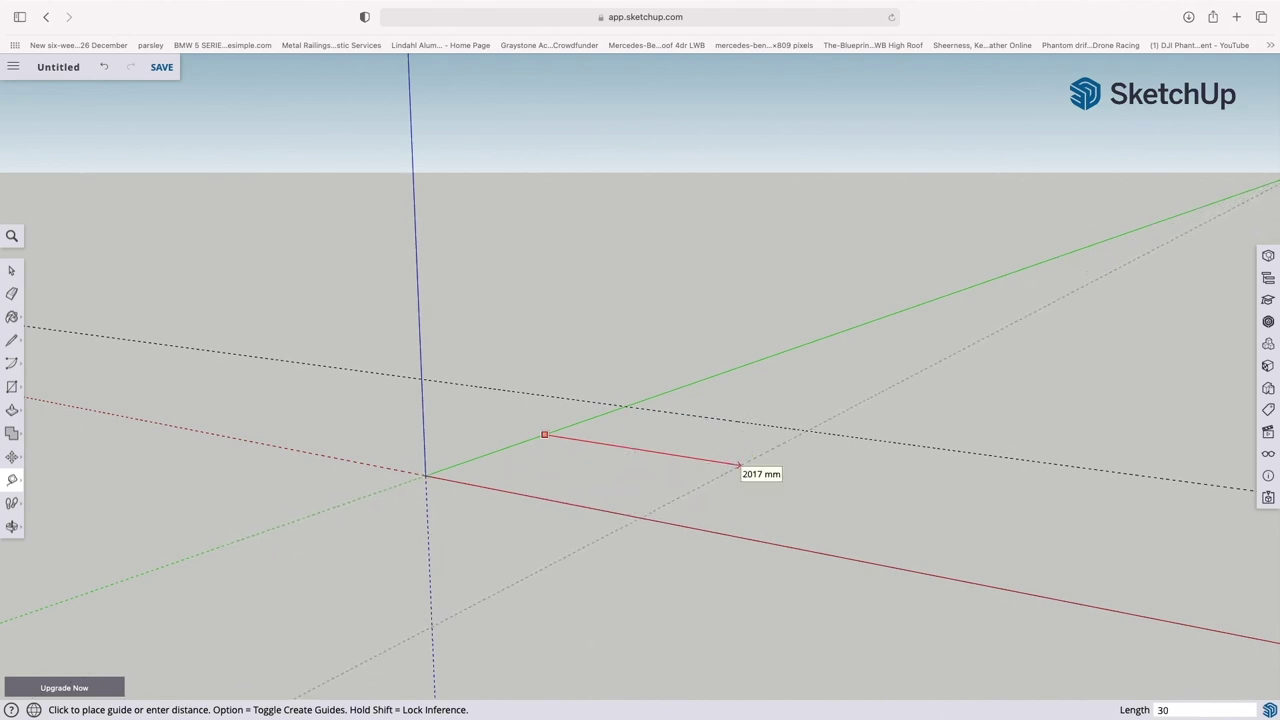
{"action": "type", "text": "00"}
{"action": "key", "text": "Return"}
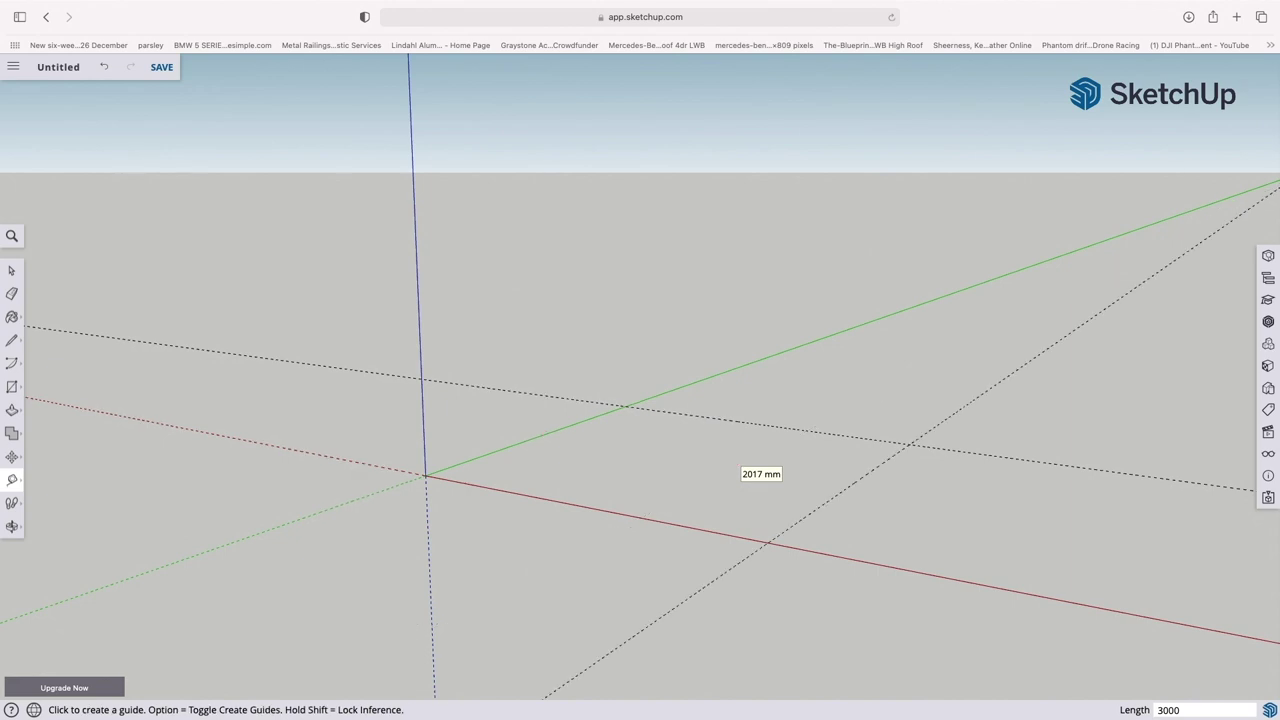
{"action": "key", "text": "Escape"}
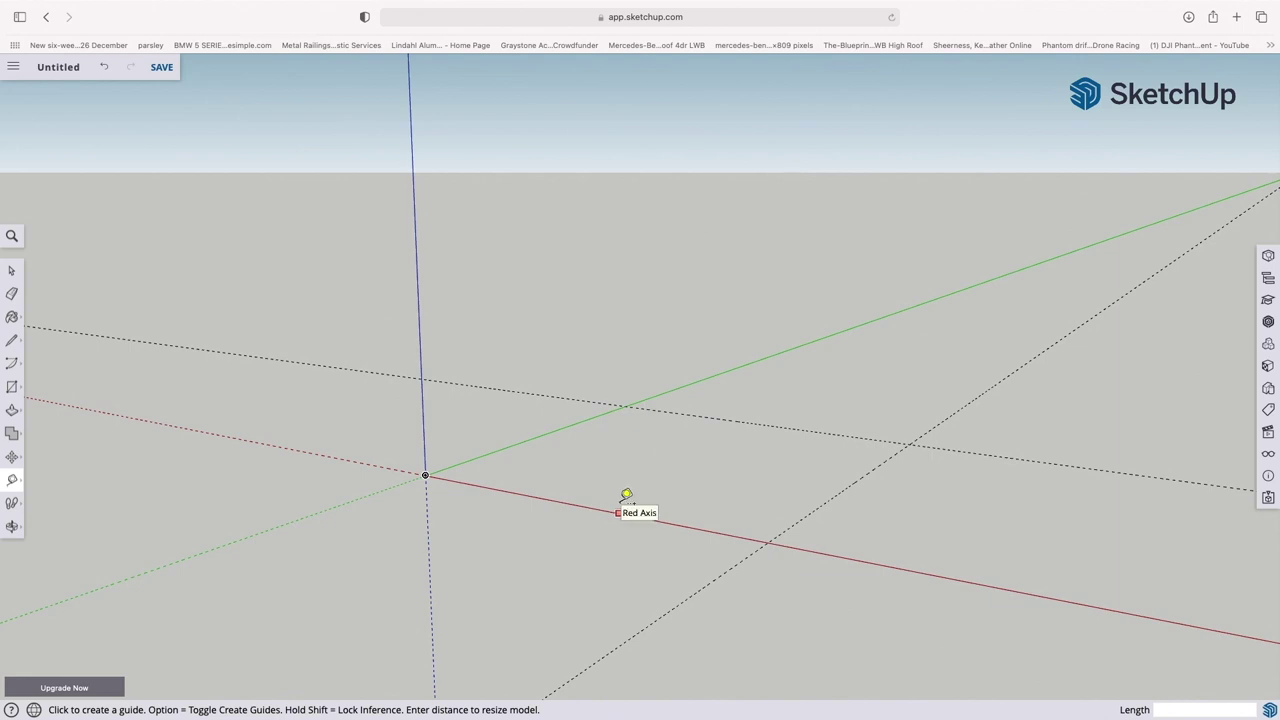
- Zoom to the origin and place a vertical guide 28 mm from the blue axis
{"action": "scroll", "coordinate": [462, 510], "scroll_direction": "up", "scroll_amount": 4}
{"action": "scroll", "coordinate": [462, 510], "scroll_direction": "up", "scroll_amount": 2}
{"action": "scroll", "coordinate": [462, 510], "scroll_direction": "down", "scroll_amount": 3}
{"action": "scroll", "coordinate": [462, 510], "scroll_direction": "down", "scroll_amount": 4}
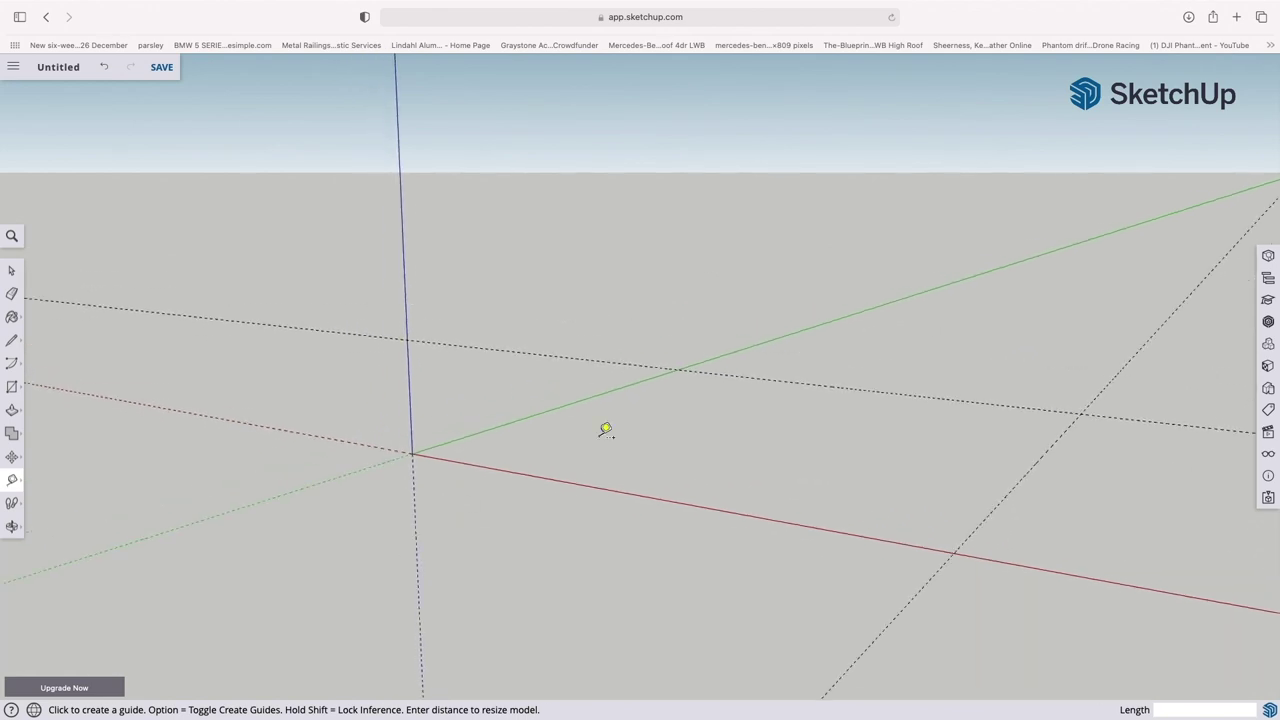
{"action": "scroll", "coordinate": [422, 417], "scroll_direction": "up", "scroll_amount": 3}
{"action": "scroll", "coordinate": [422, 415], "scroll_direction": "down", "scroll_amount": 2}
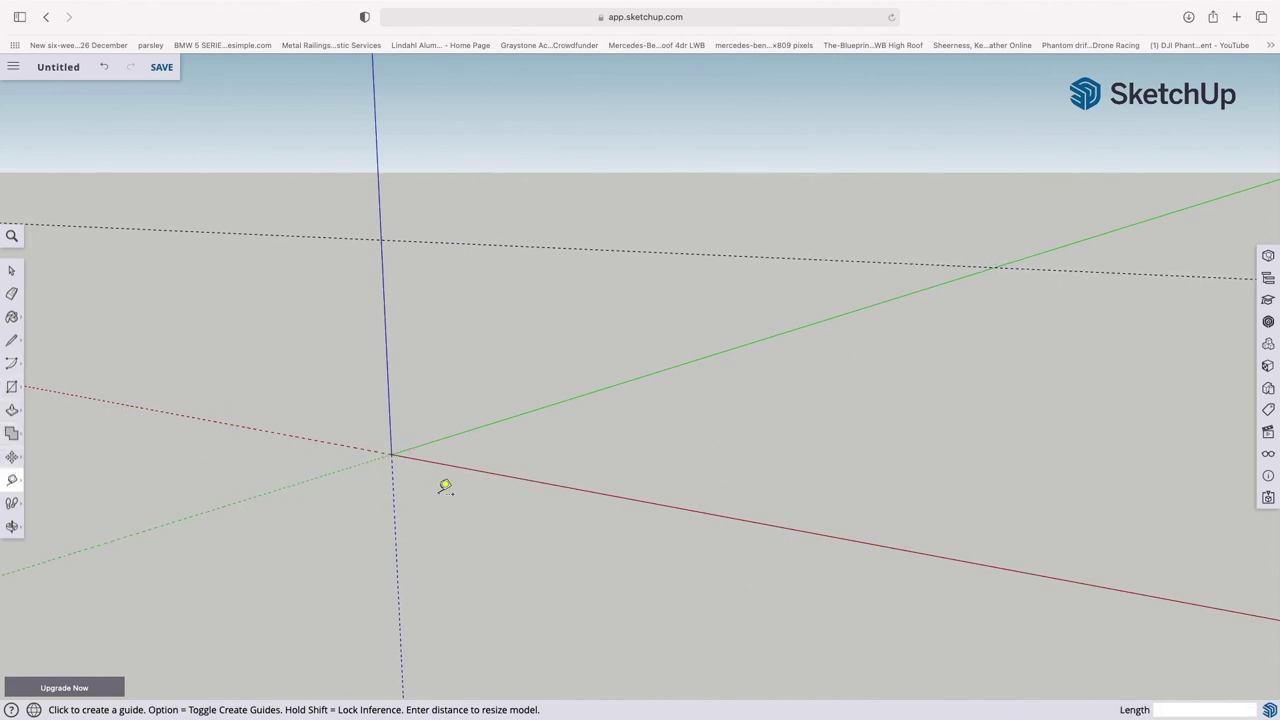
{"action": "left_click", "coordinate": [391, 454]}
{"action": "left_click", "coordinate": [390, 430]}
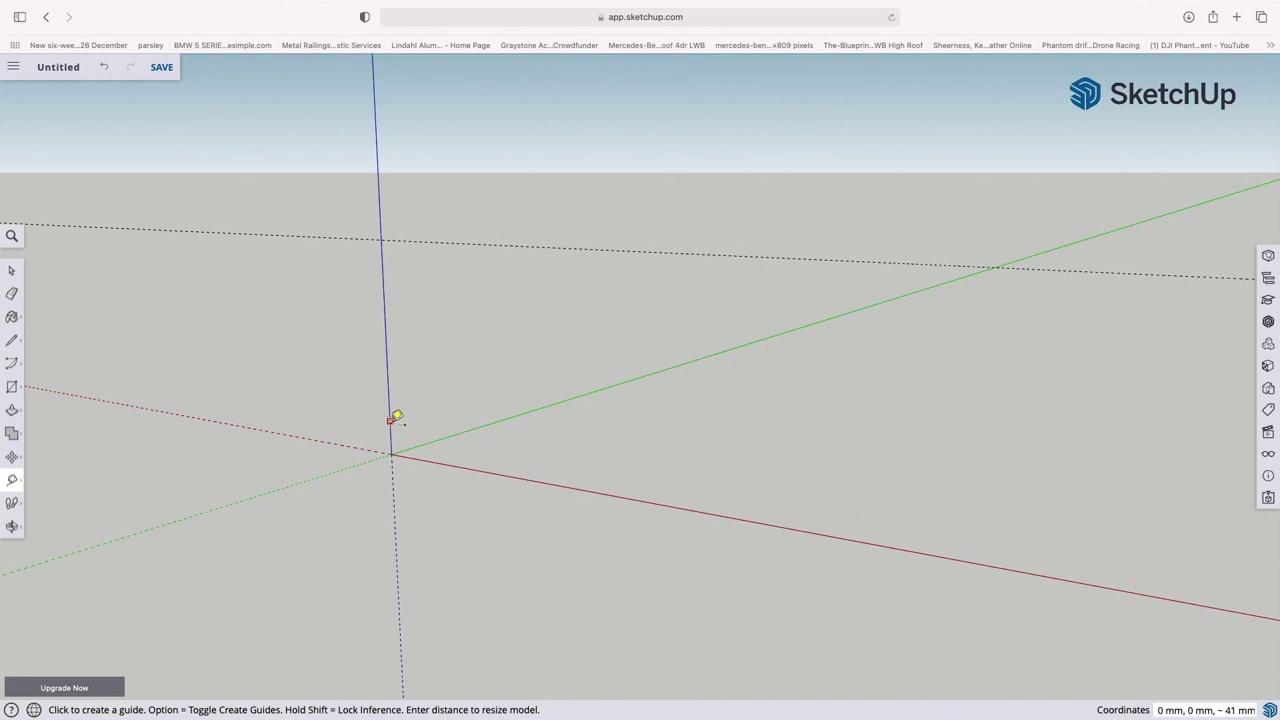
{"action": "left_click", "coordinate": [391, 410]}
{"action": "left_click", "coordinate": [391, 428]}
{"action": "left_click", "coordinate": [393, 424]}
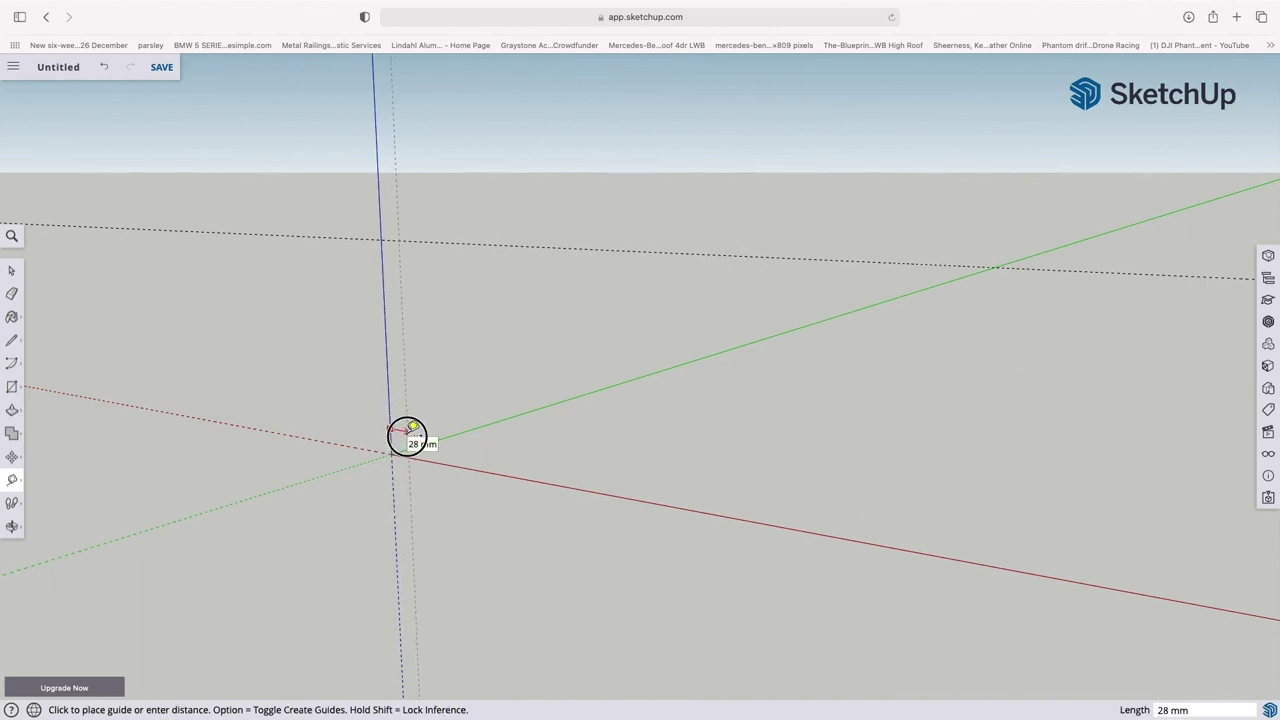
{"action": "left_click", "coordinate": [406, 432]}
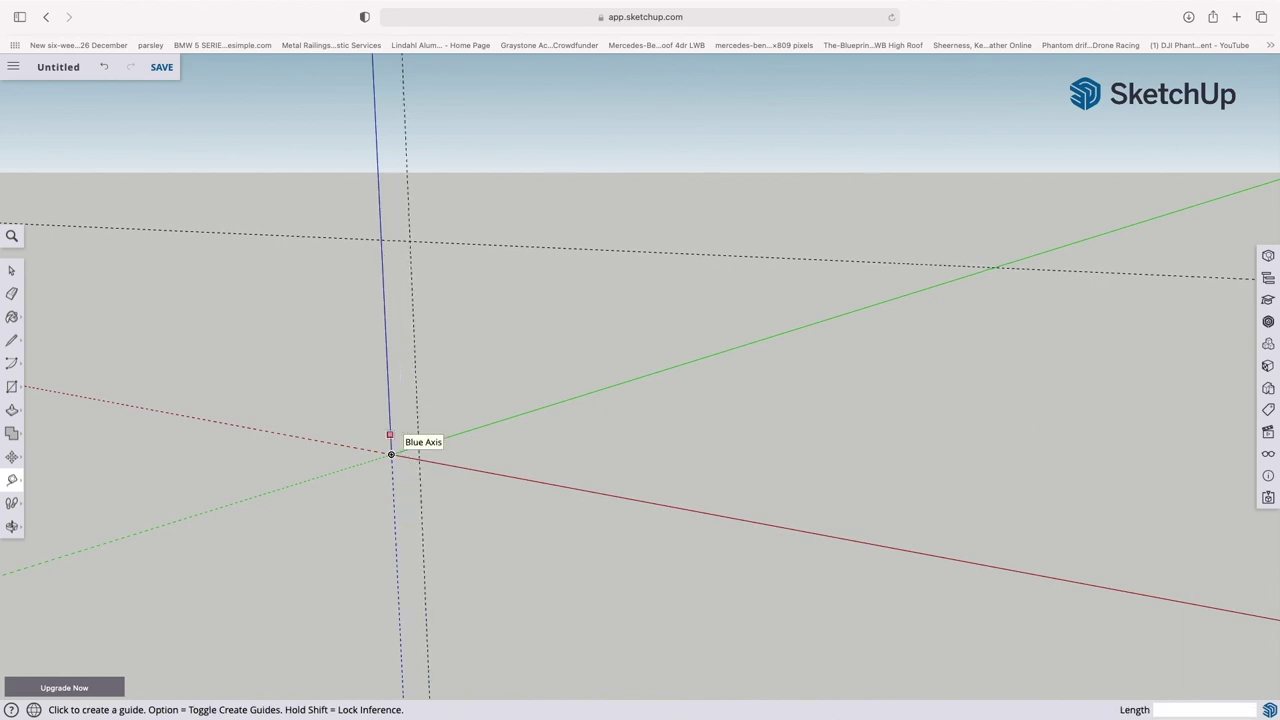
- Add a horizontal guide above the red axis at the typed height
{"action": "left_click", "coordinate": [410, 450]}
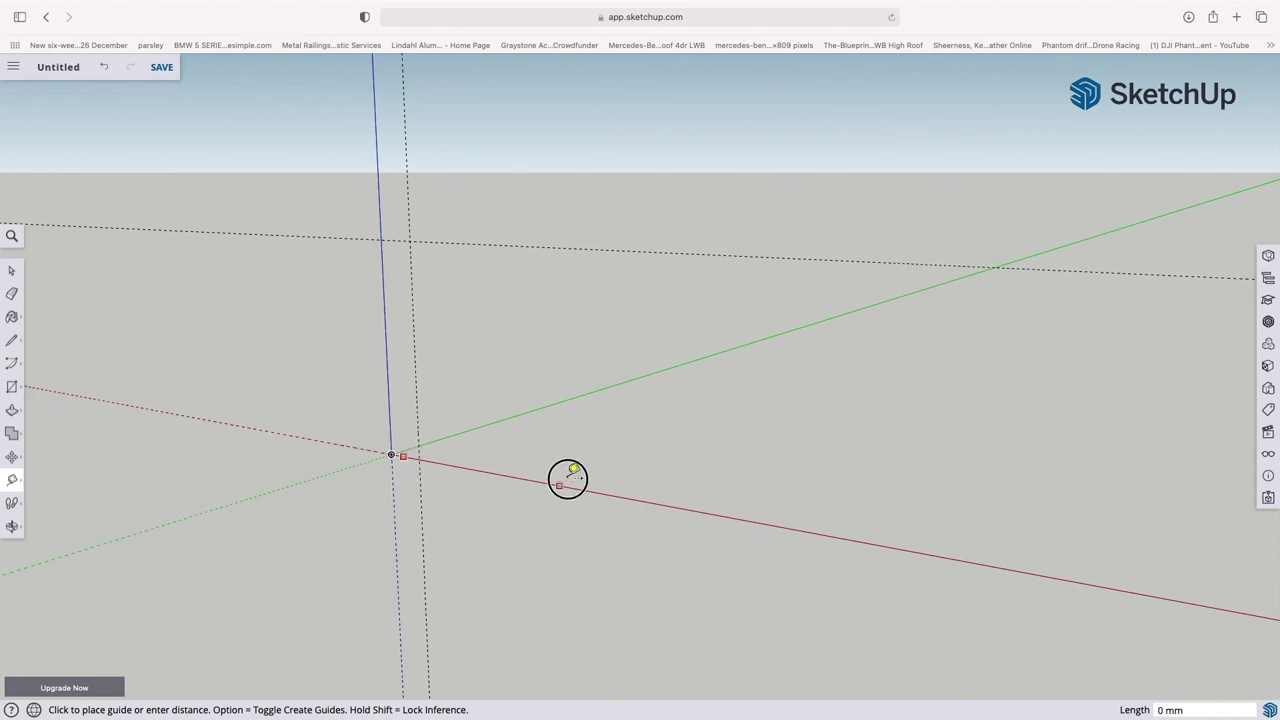
{"action": "left_click", "coordinate": [400, 333]}
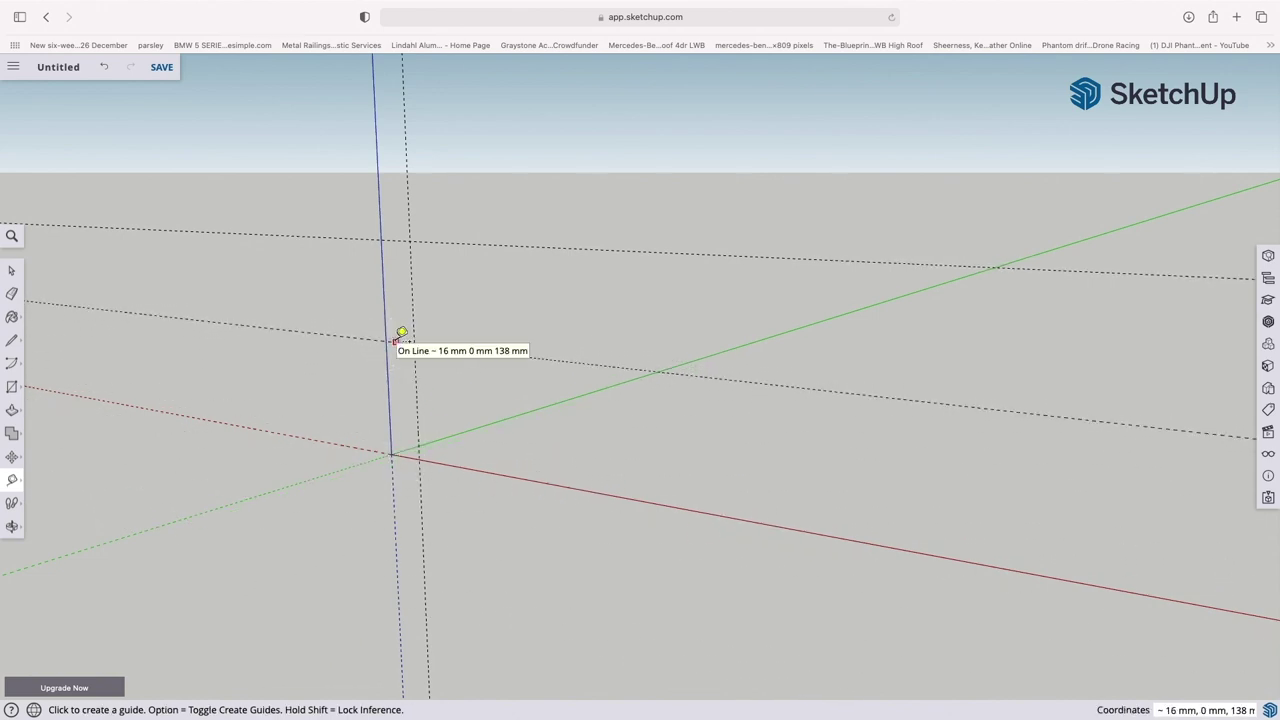
{"action": "key", "text": "Return"}
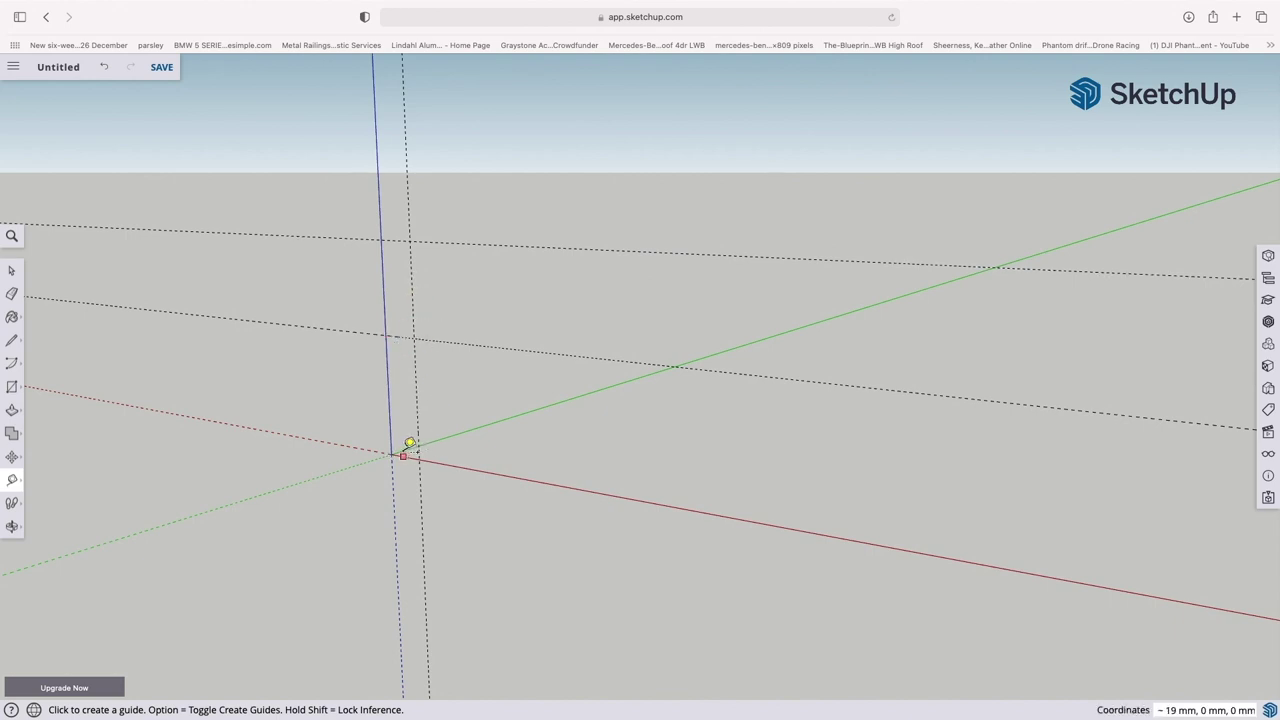
- Draw a 45 by 145 mm profile rectangle starting at the guide point
{"action": "left_click", "coordinate": [12, 434]}
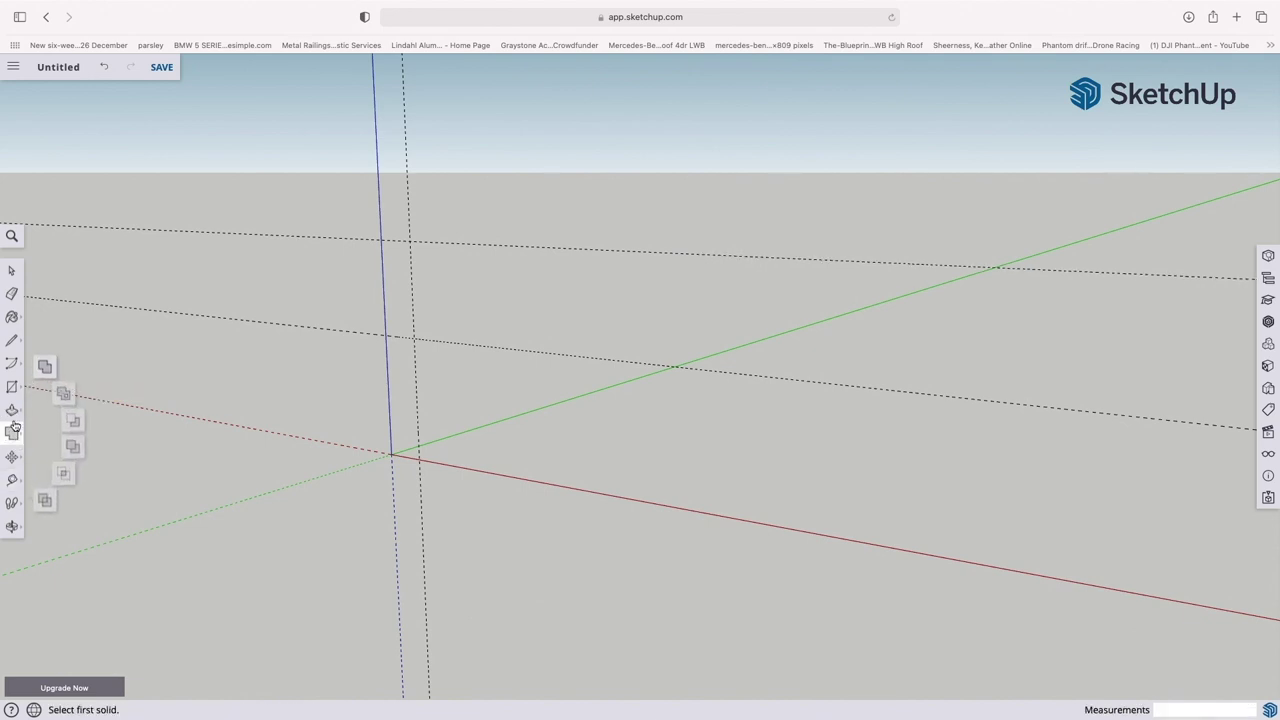
{"action": "left_click", "coordinate": [14, 387]}
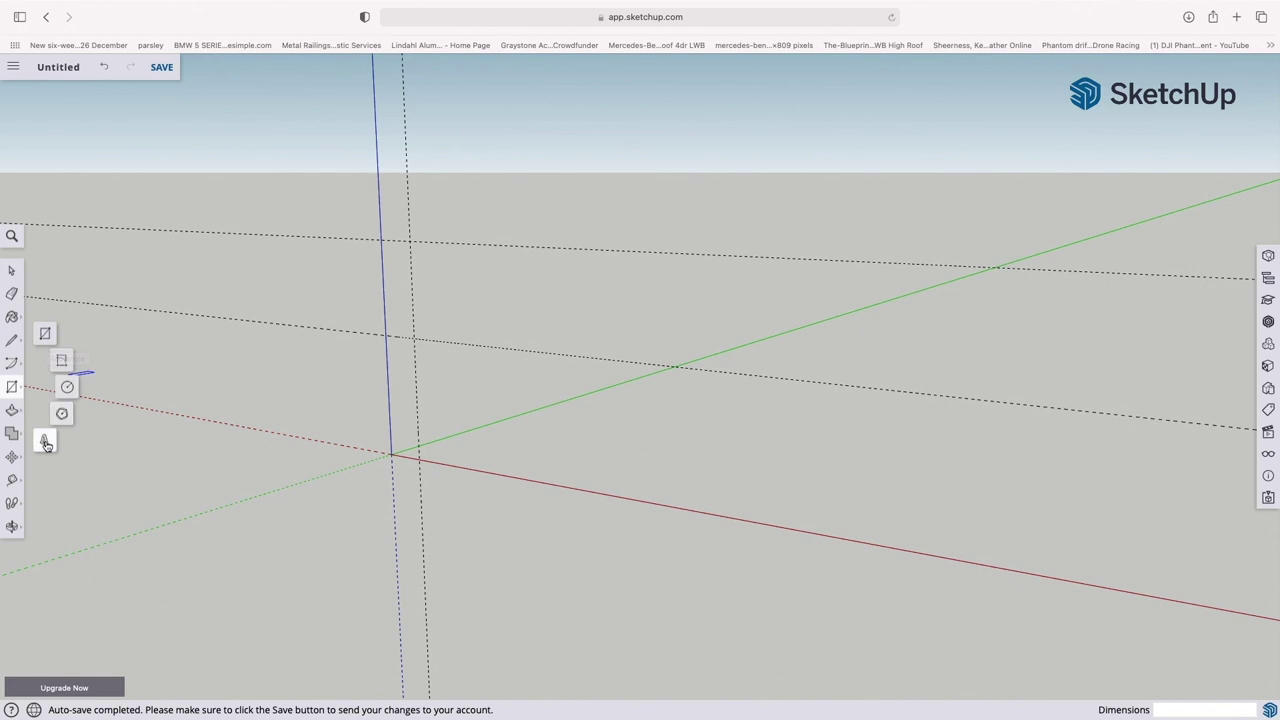
{"action": "left_click", "coordinate": [46, 340]}
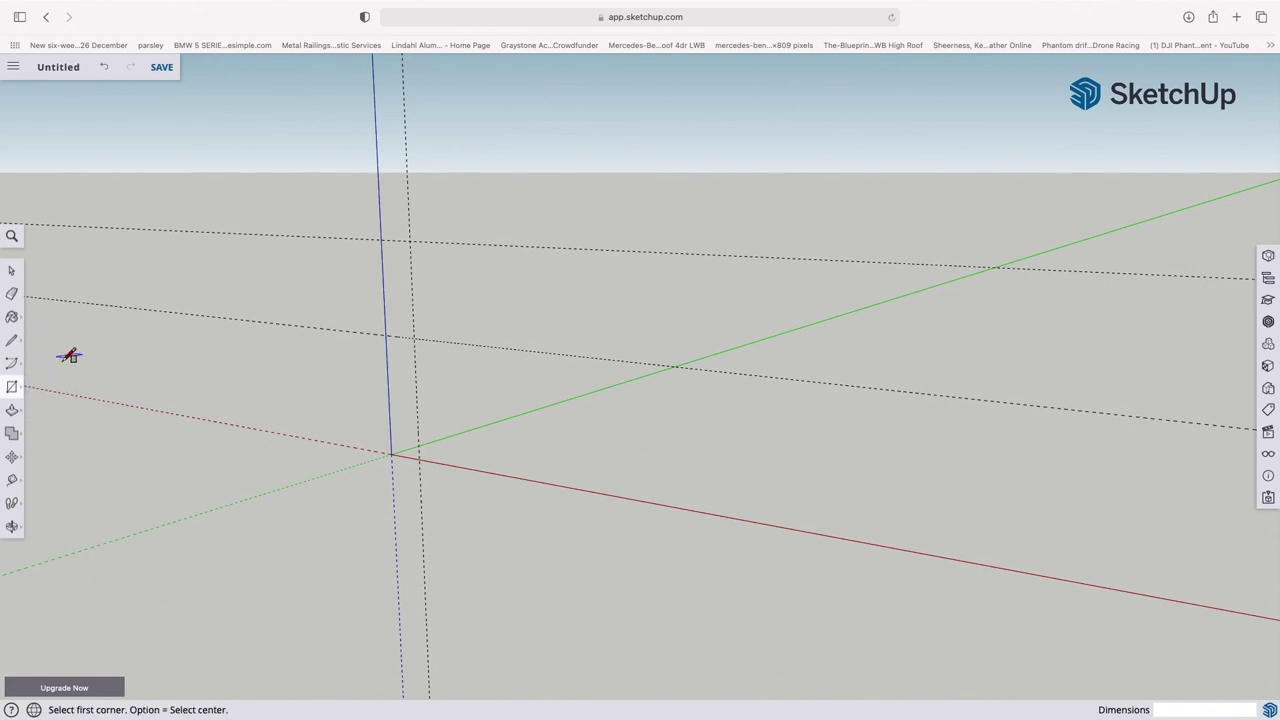
{"action": "left_click", "coordinate": [386, 335]}
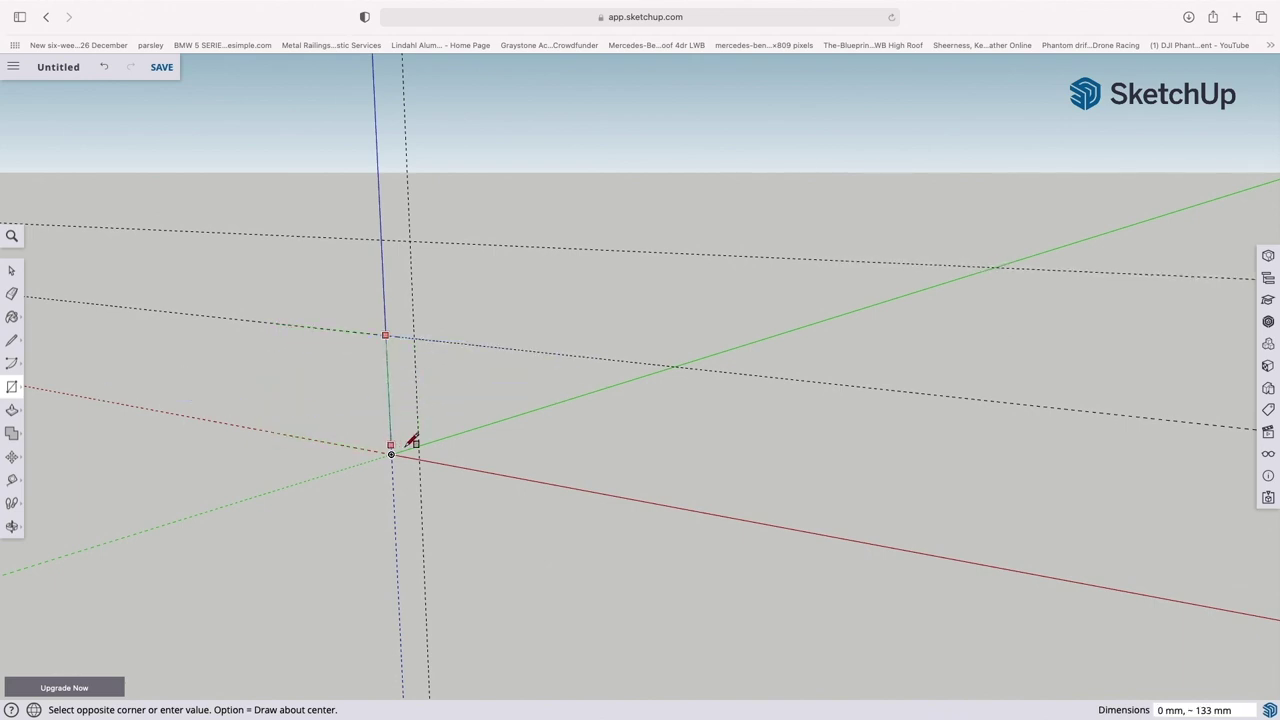
{"action": "left_click", "coordinate": [420, 458]}
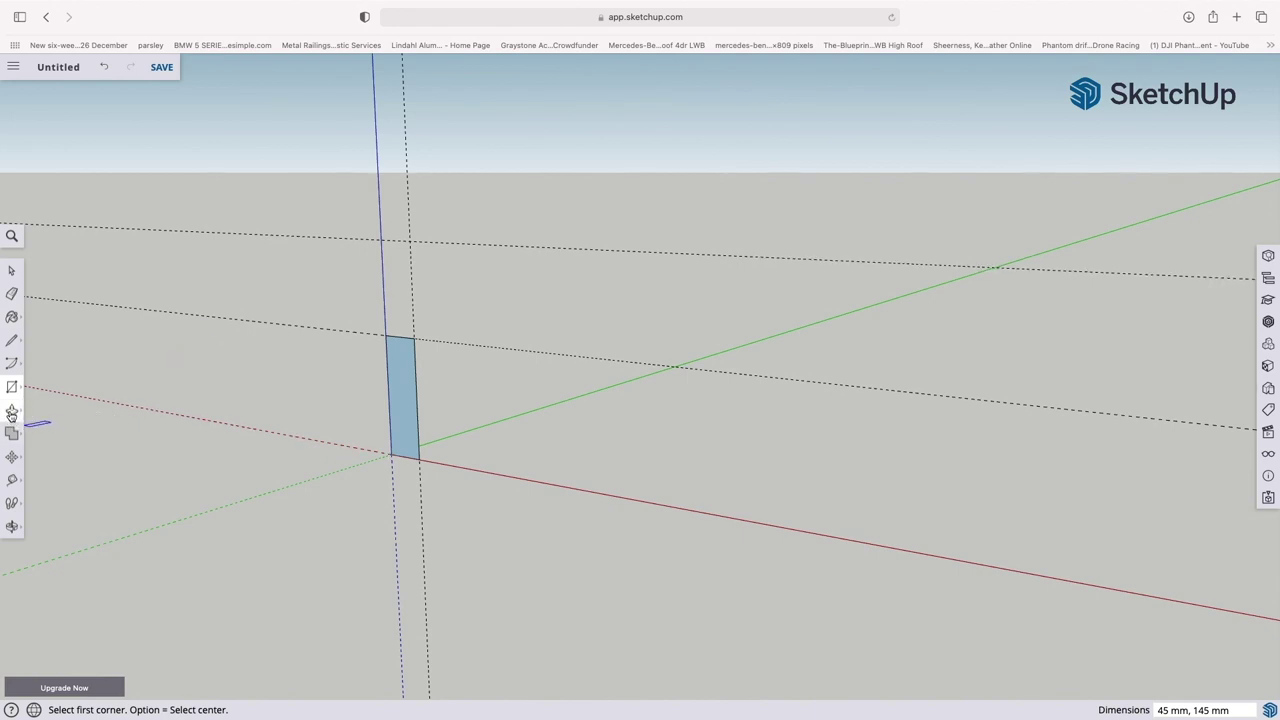
- Push/Pull the profile into a 3000 mm long beam along the green axis
{"action": "left_click", "coordinate": [11, 413]}
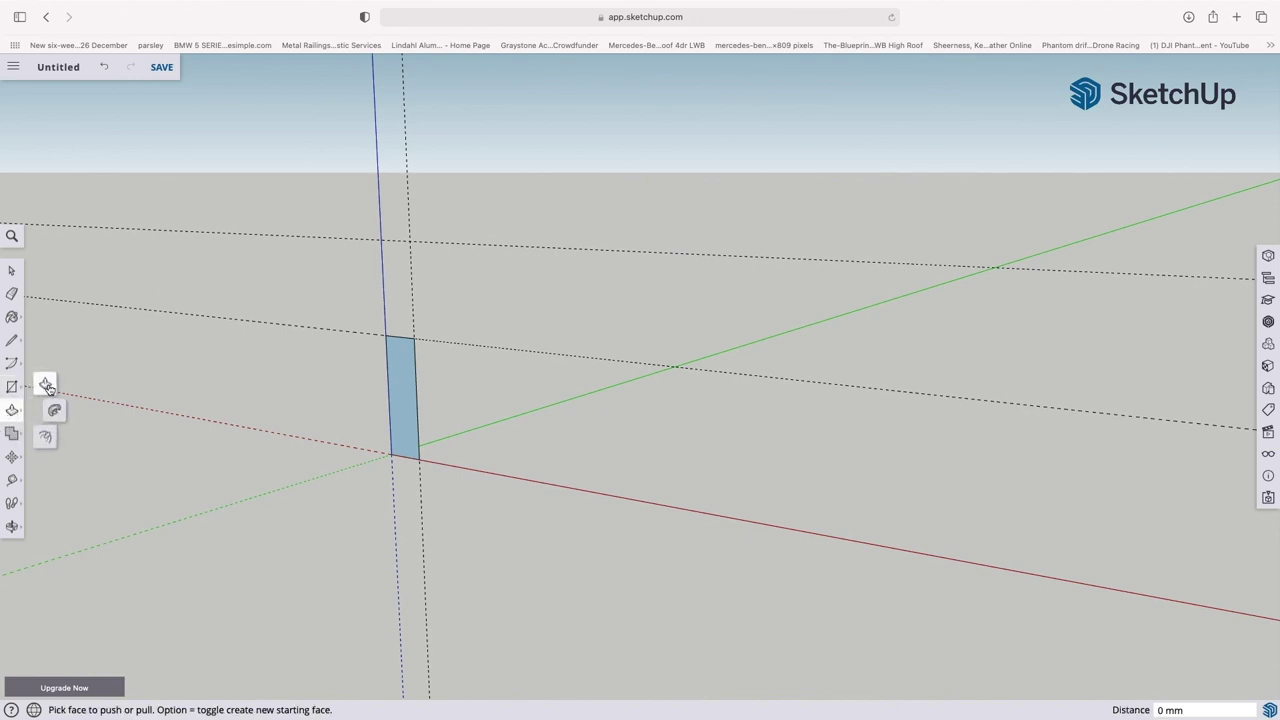
{"action": "left_click", "coordinate": [47, 384]}
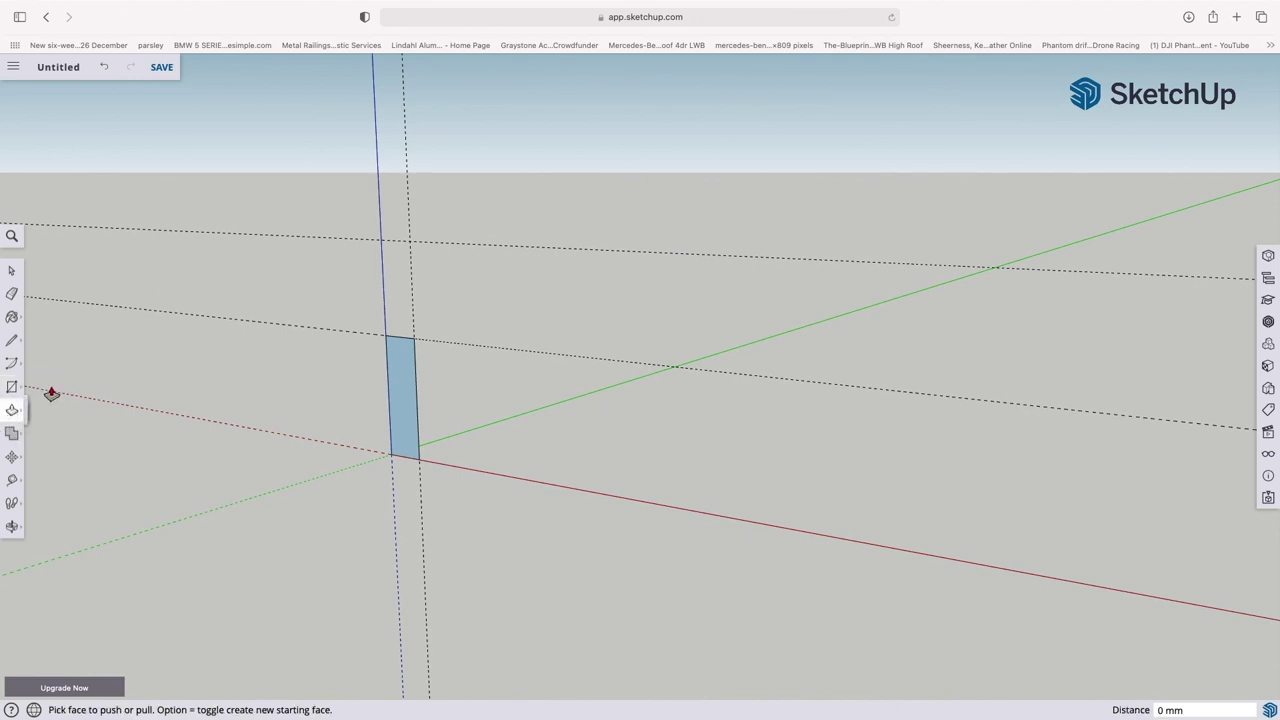
{"action": "left_click_drag", "start_coordinate": [403, 411], "coordinate": [826, 343]}
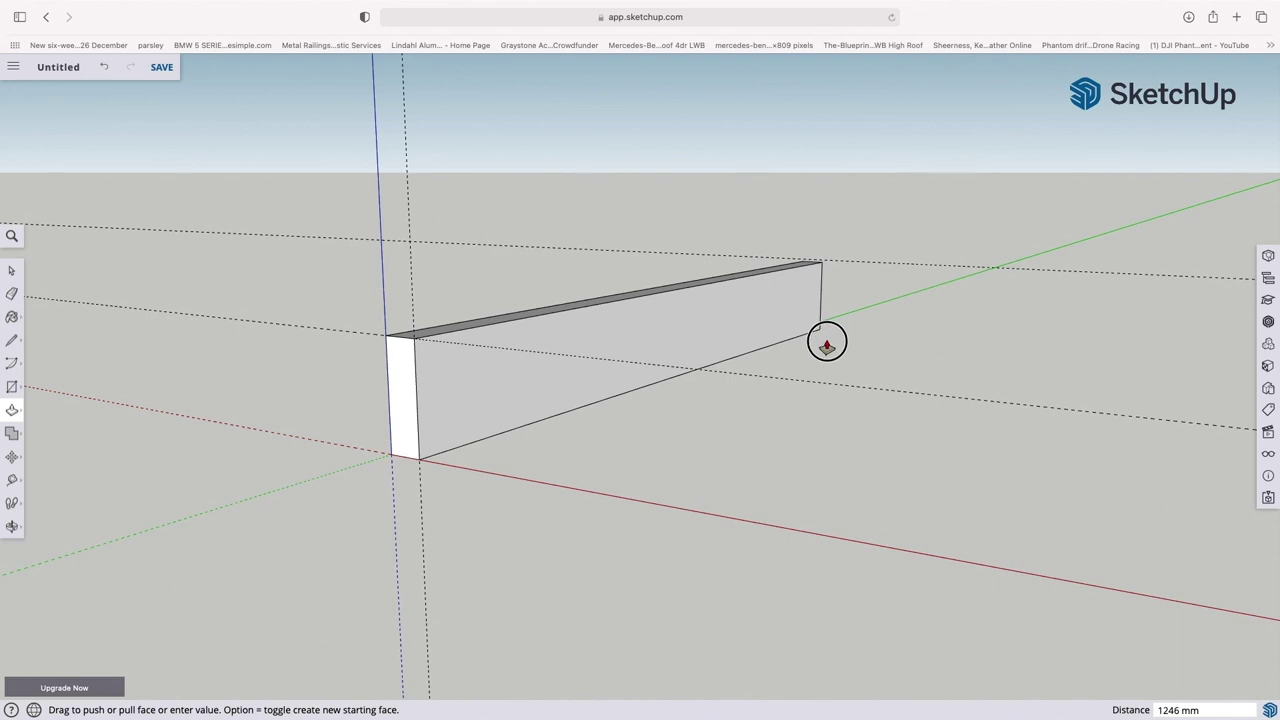
{"action": "left_click_drag", "start_coordinate": [827, 344], "coordinate": [827, 346]}
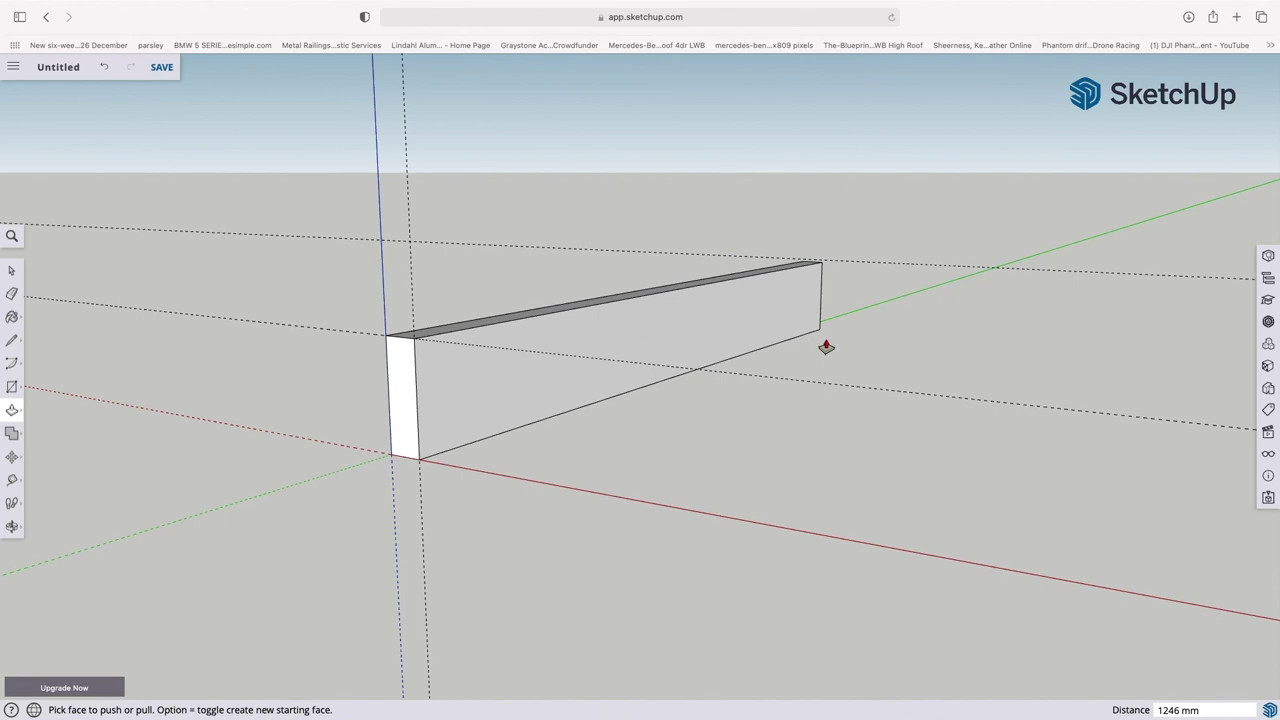
{"action": "type", "text": "3000"}
{"action": "key", "text": "Return"}
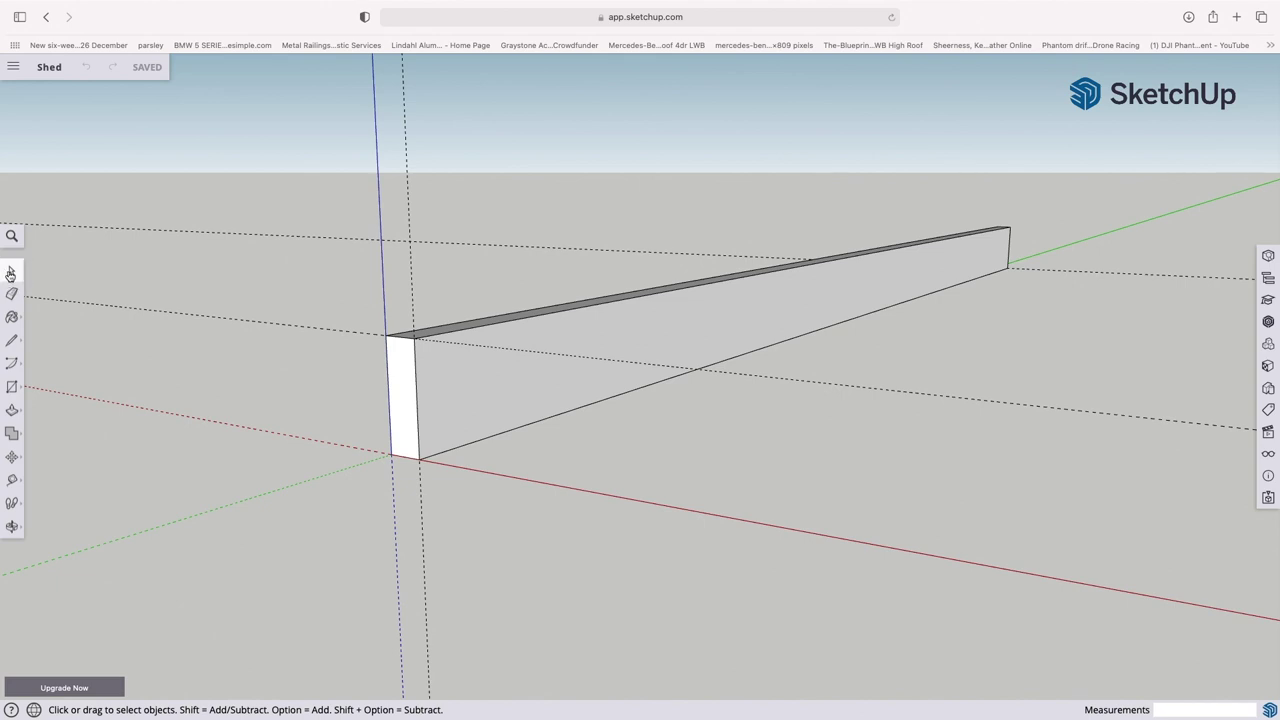
- Paint the whole beam with the green wood texture from the Wood materials
{"action": "triple_click", "coordinate": [700, 327]}
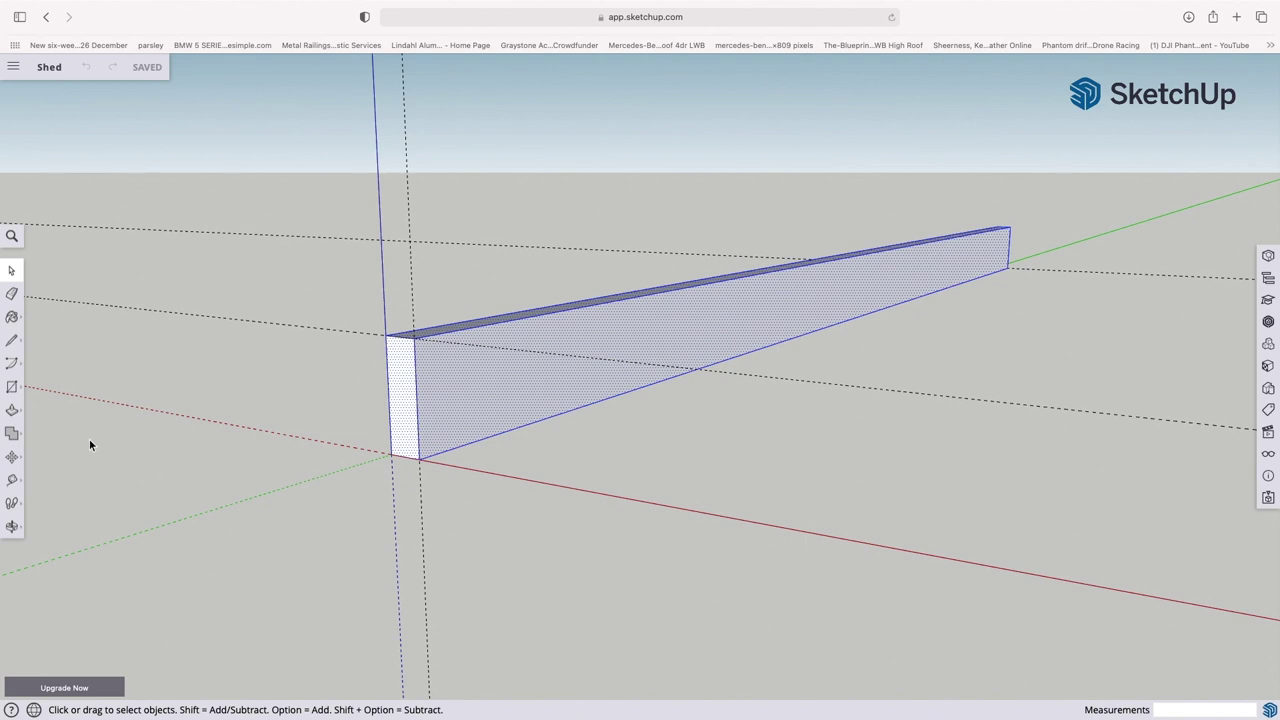
{"action": "left_click", "coordinate": [12, 319]}
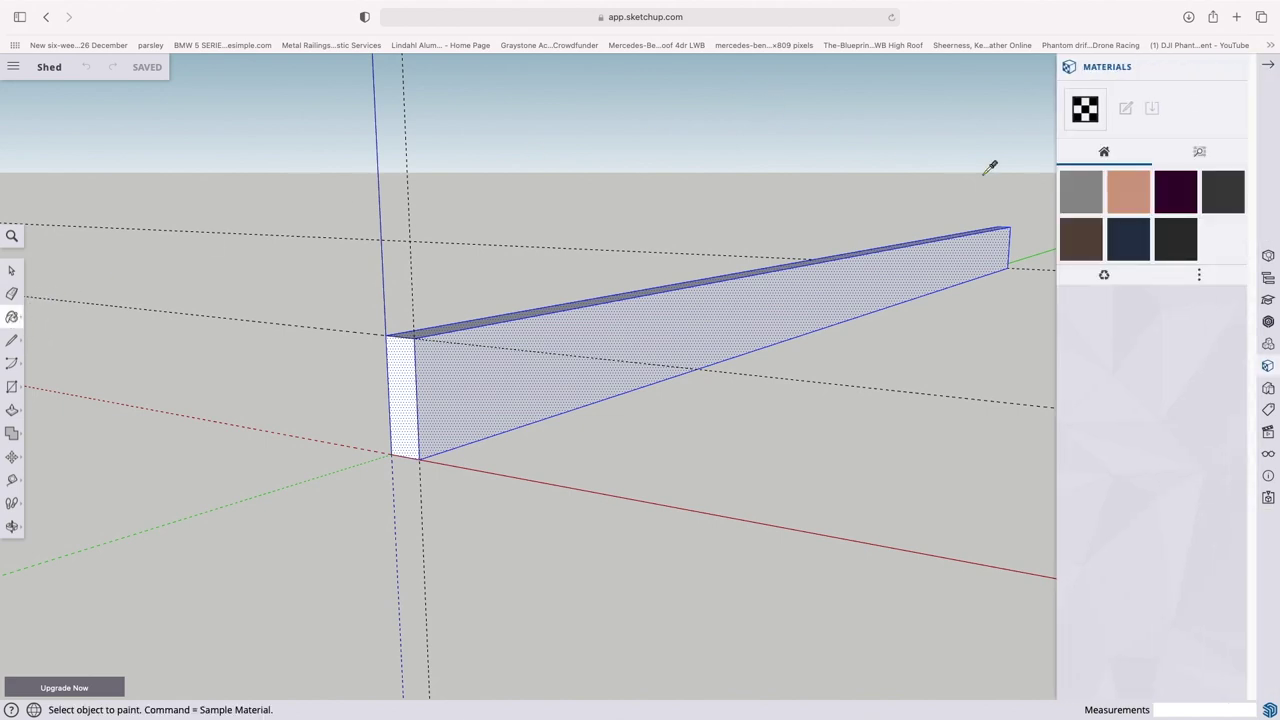
{"action": "left_click", "coordinate": [1199, 153]}
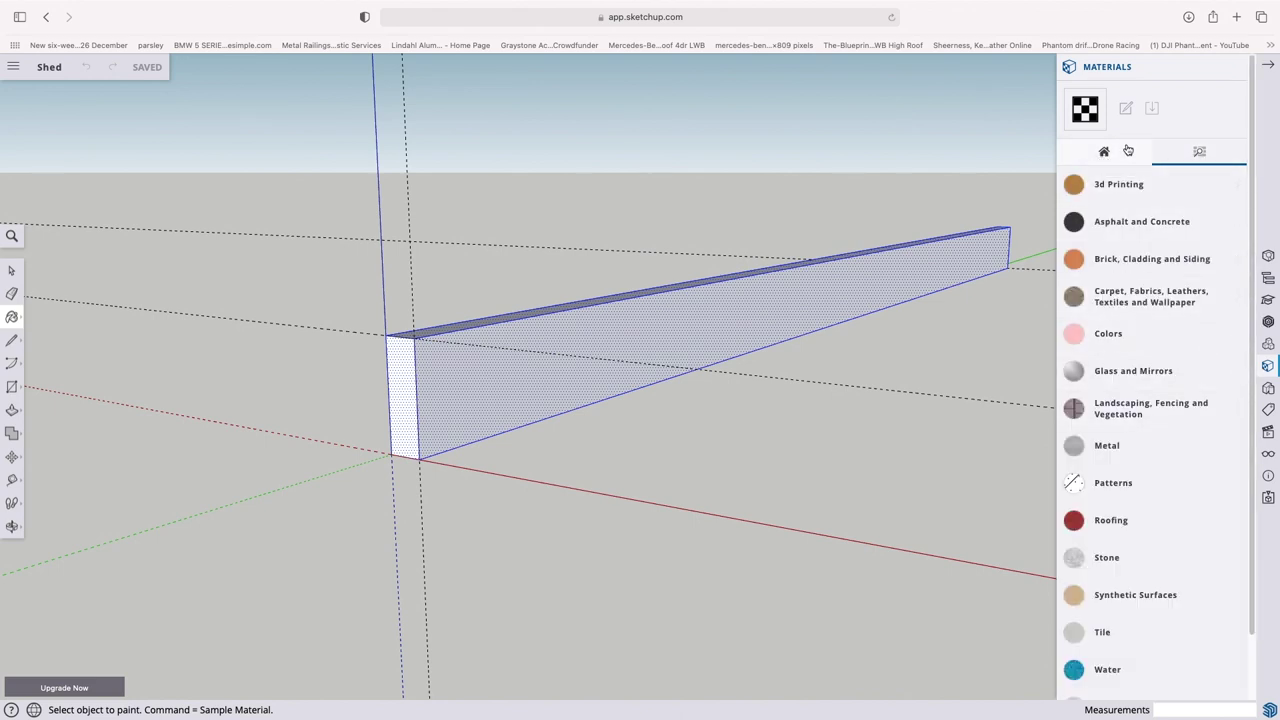
{"action": "left_click", "coordinate": [1104, 151]}
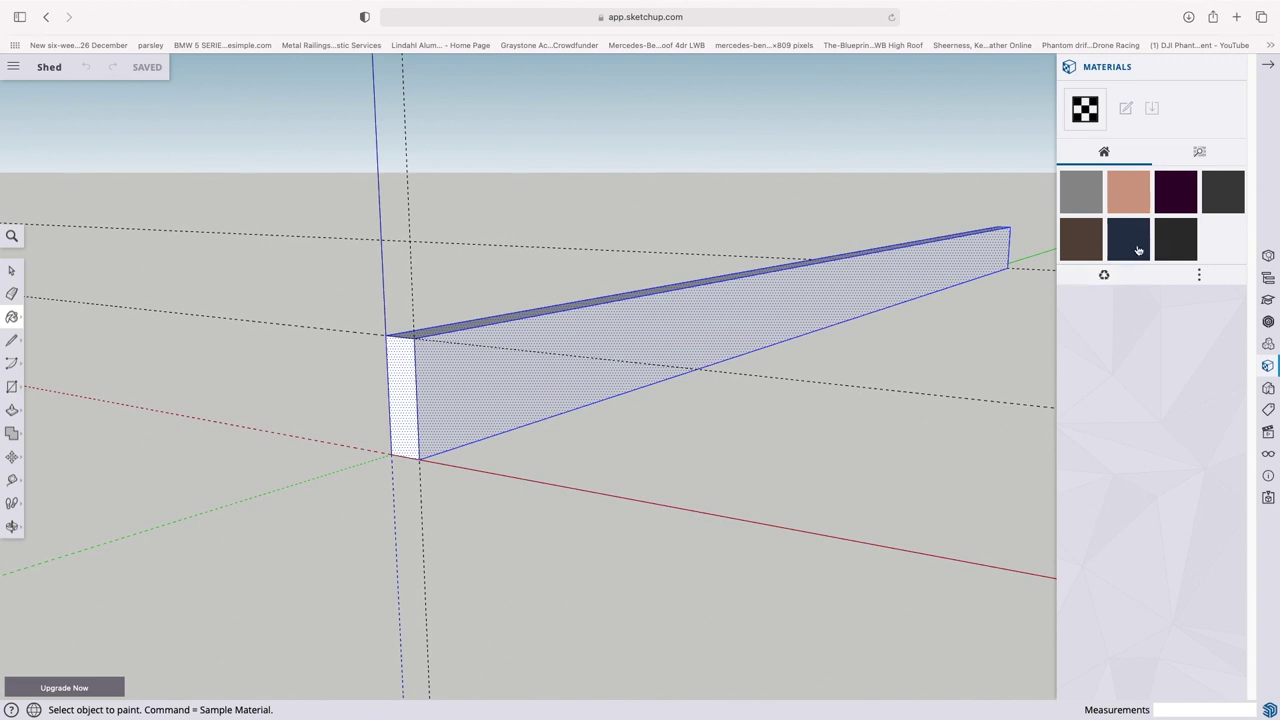
{"action": "left_click", "coordinate": [1199, 151]}
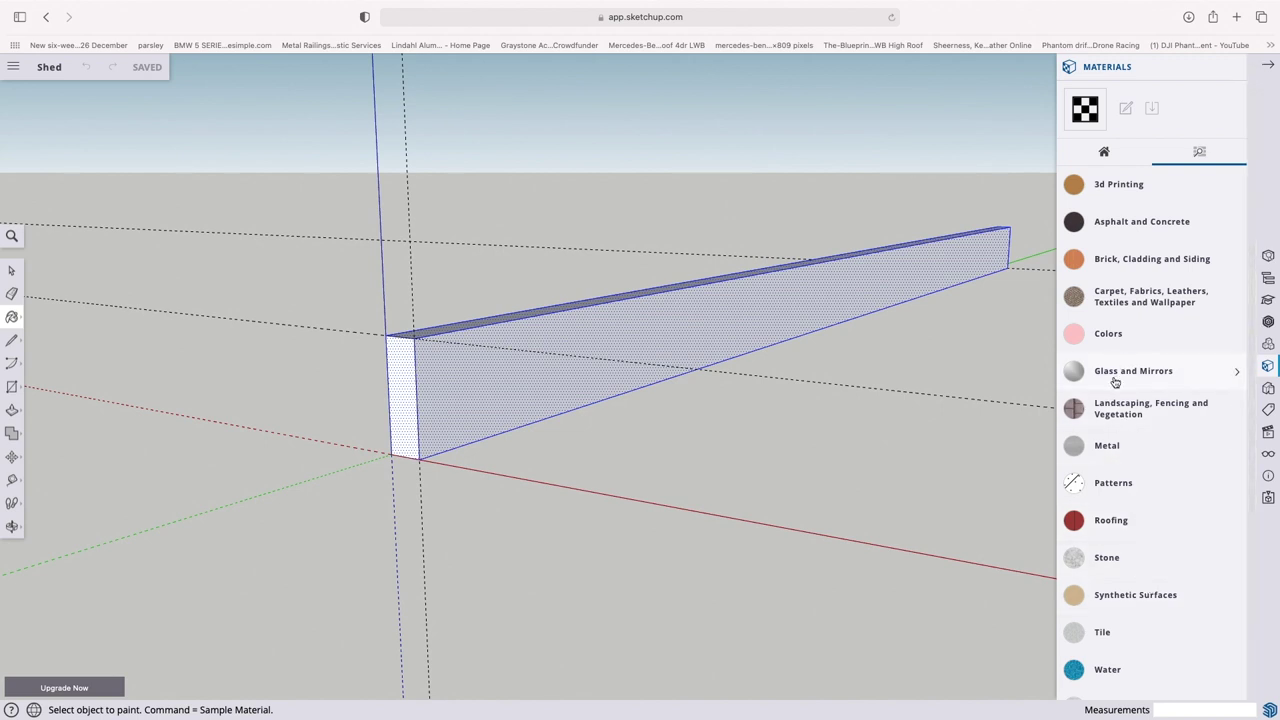
{"action": "scroll", "coordinate": [1120, 482], "scroll_direction": "down", "scroll_amount": 2}
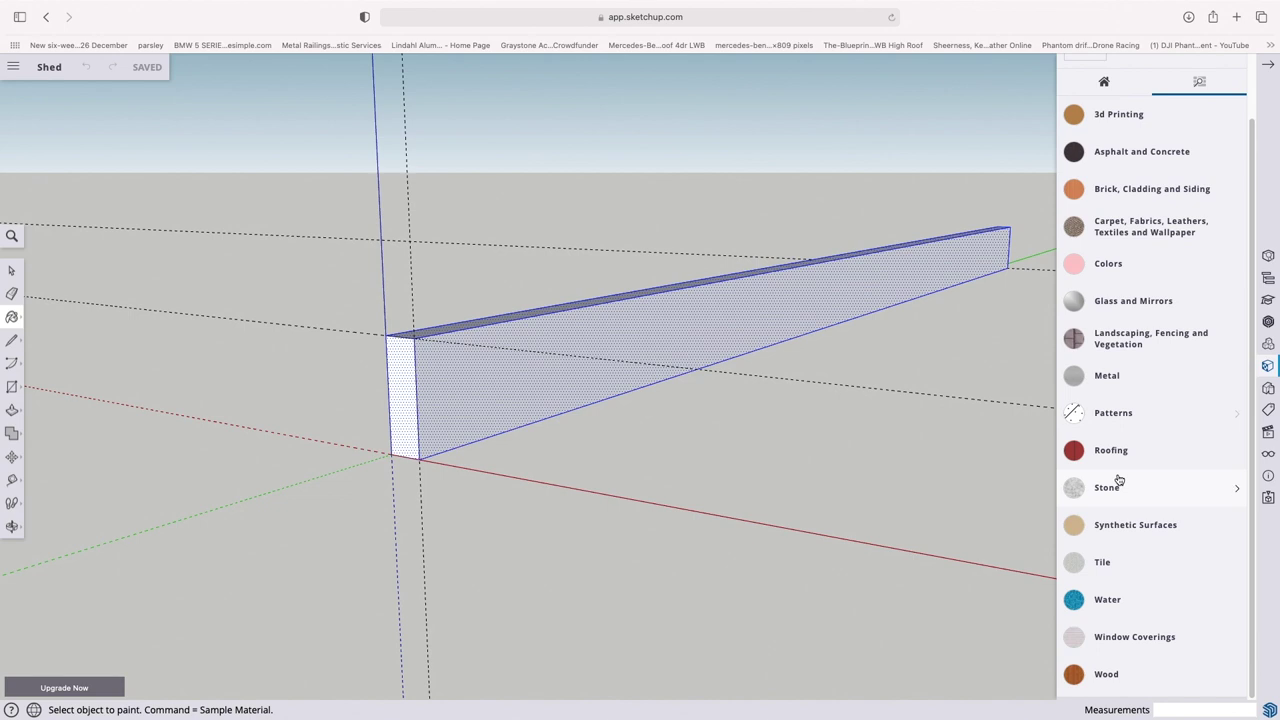
{"action": "left_click", "coordinate": [1106, 676]}
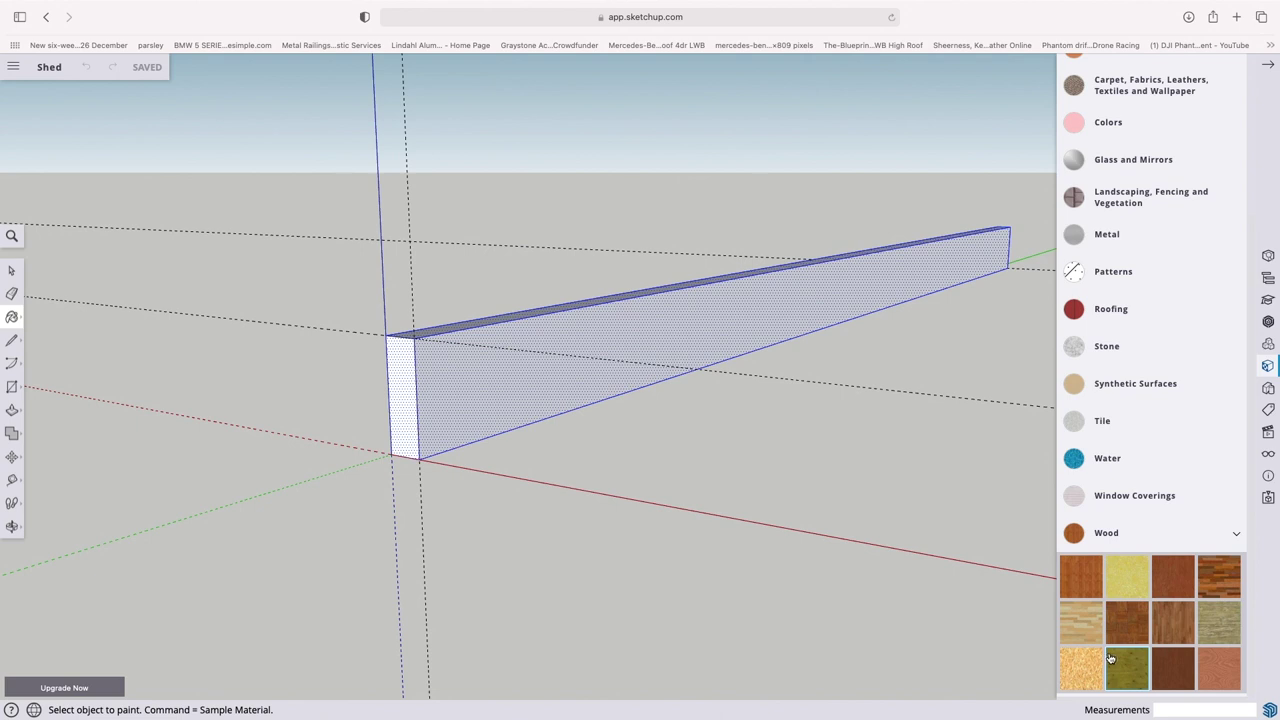
{"action": "scroll", "coordinate": [1115, 665], "scroll_direction": "up", "scroll_amount": 1}
{"action": "left_click", "coordinate": [1127, 683]}
{"action": "left_click", "coordinate": [609, 346]}
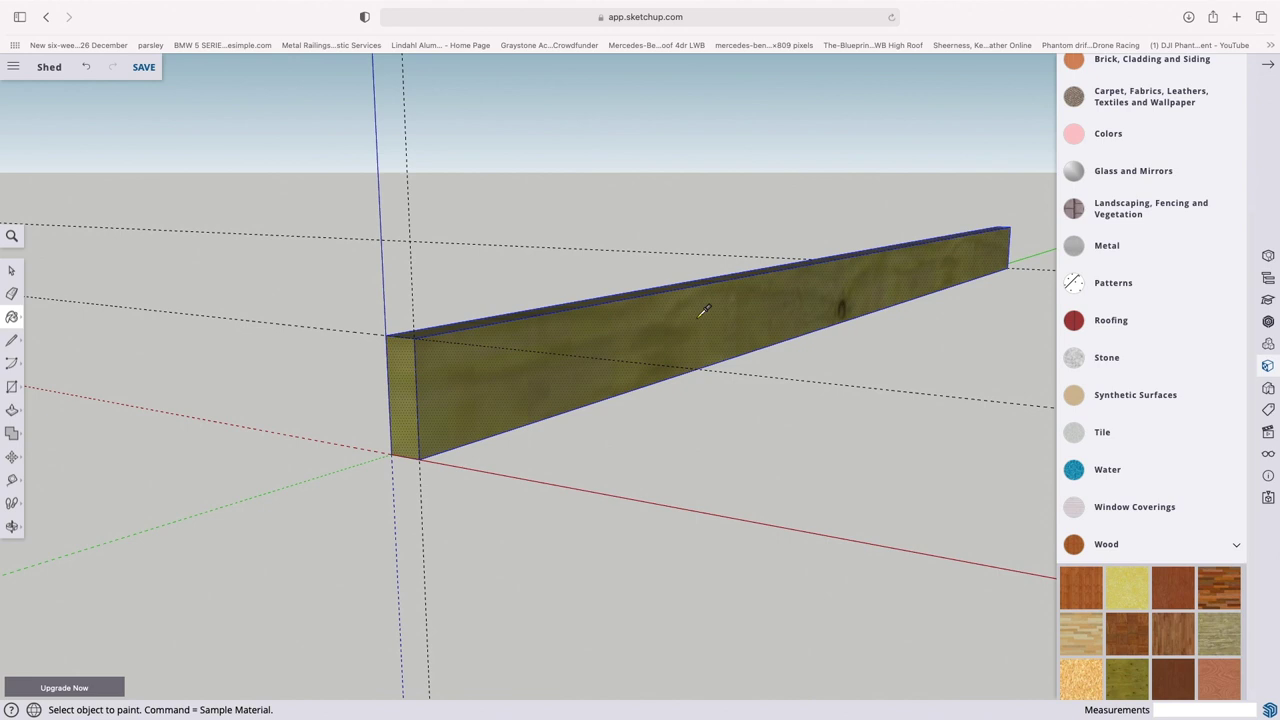
- Make the textured beam into a group
{"action": "left_click", "coordinate": [11, 270]}
{"action": "left_click", "coordinate": [178, 306]}
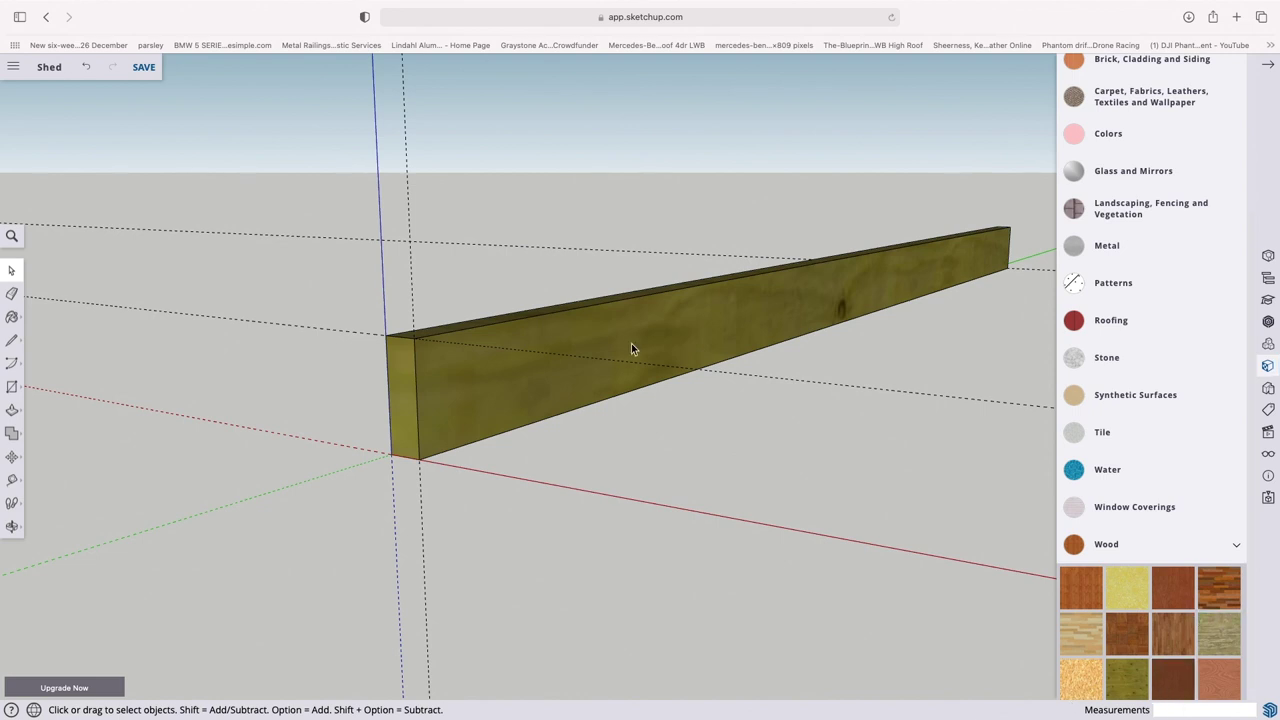
{"action": "left_click", "coordinate": [686, 327]}
{"action": "right_click", "coordinate": [677, 322]}
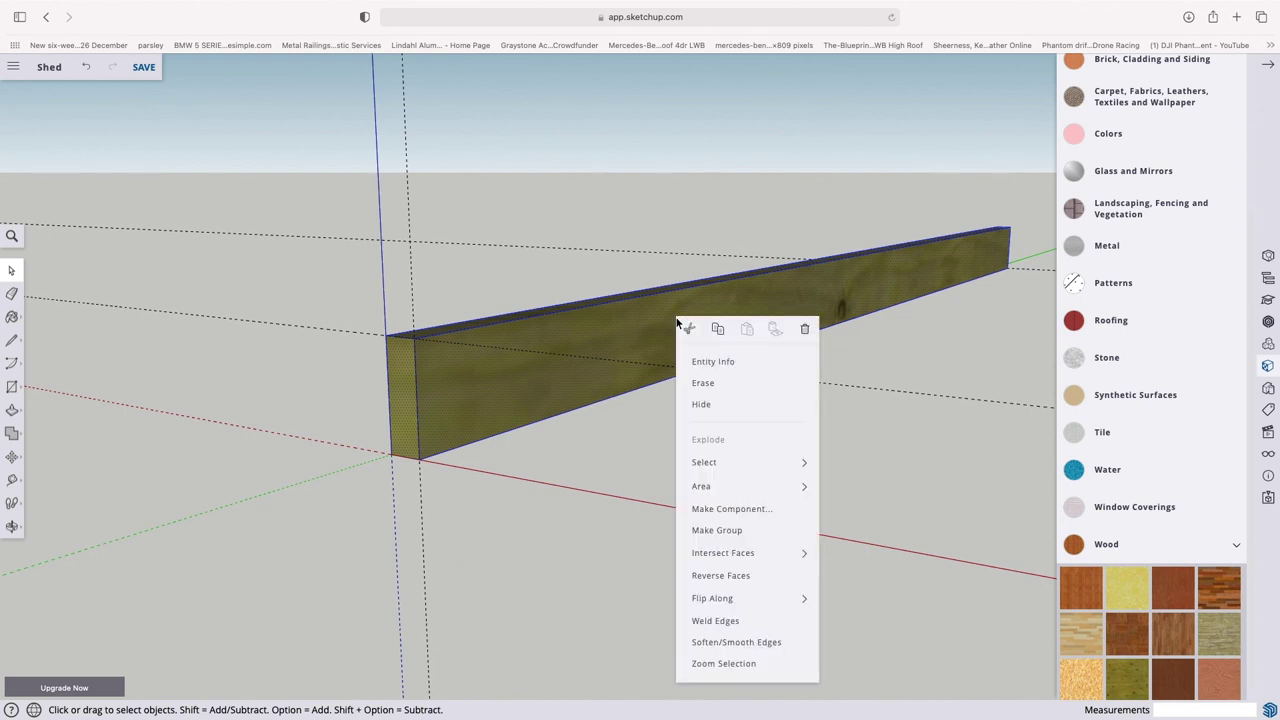
{"action": "left_click", "coordinate": [764, 536]}
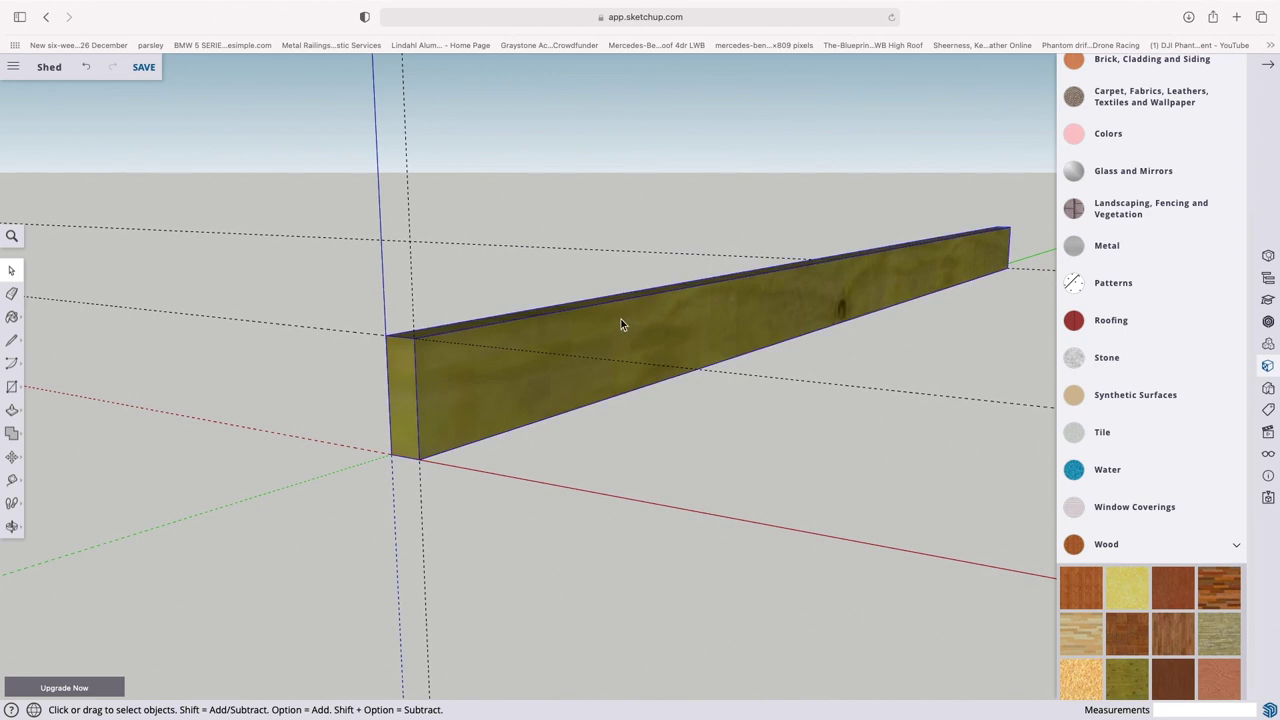
- Reselect the beam group and close the Materials panel
{"action": "scroll", "coordinate": [618, 372], "scroll_direction": "up", "scroll_amount": 1}
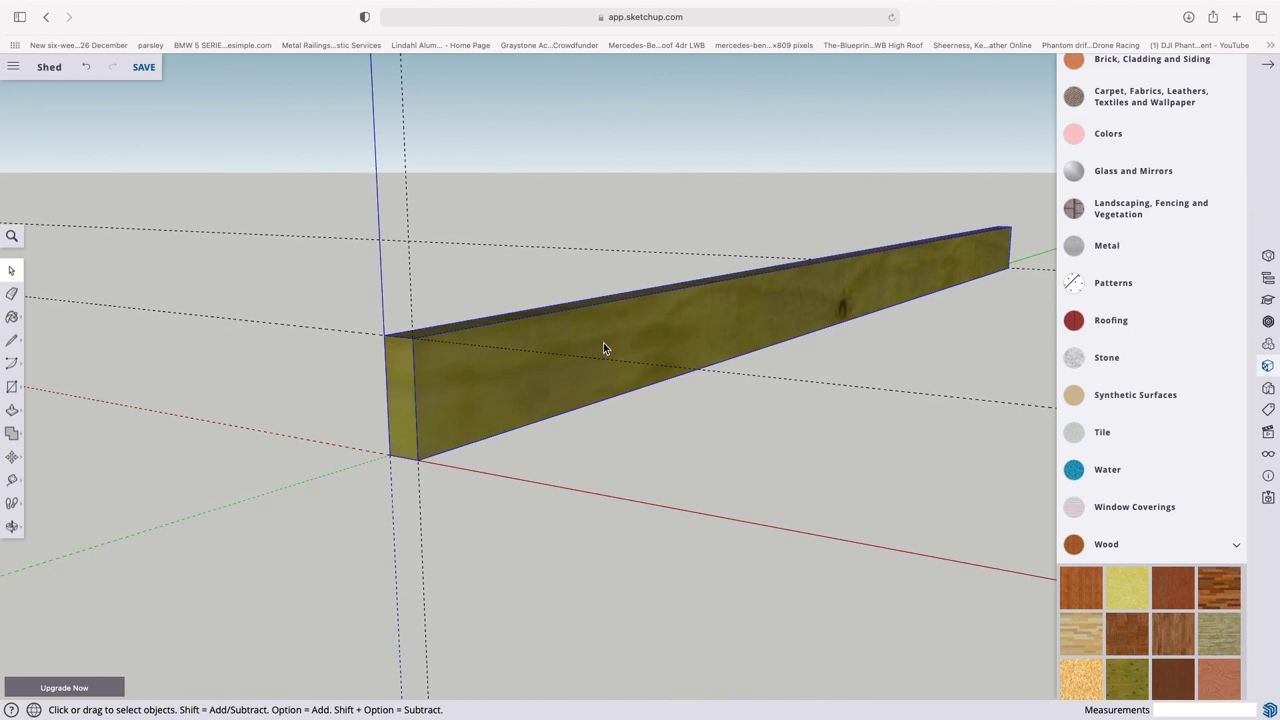
{"action": "double_click", "coordinate": [603, 348]}
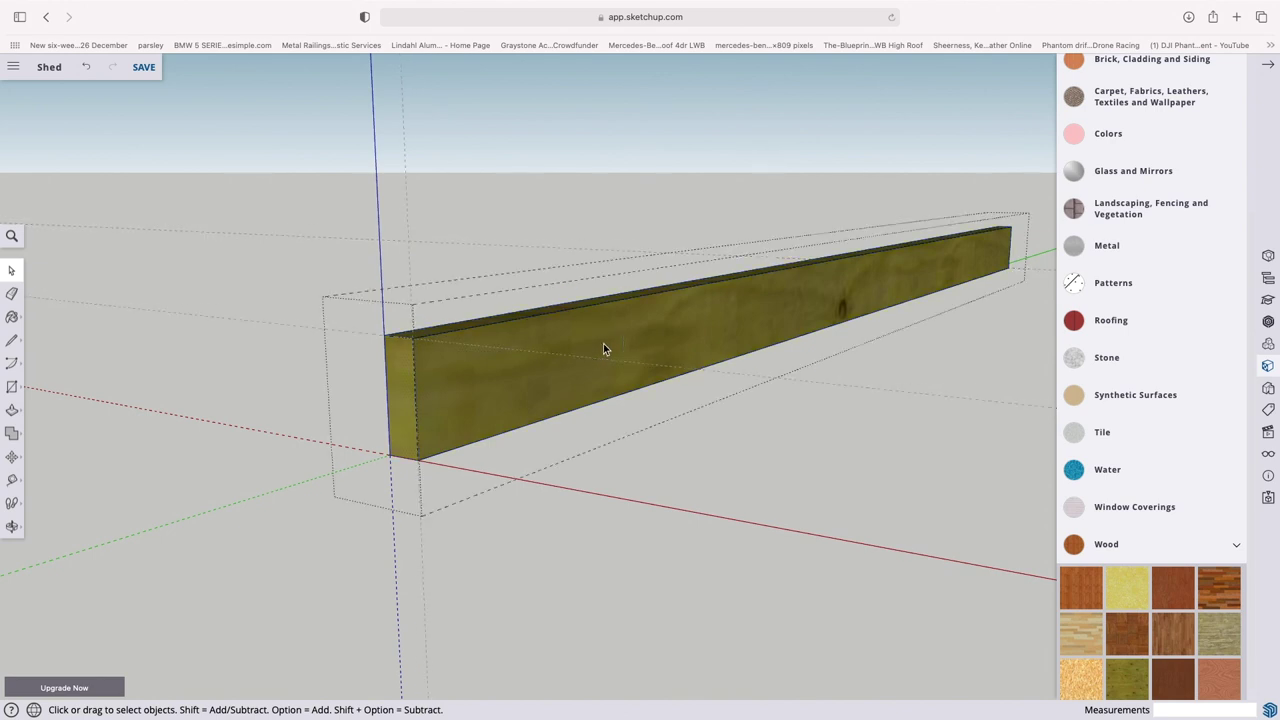
{"action": "left_click", "coordinate": [877, 455]}
{"action": "left_click", "coordinate": [585, 330]}
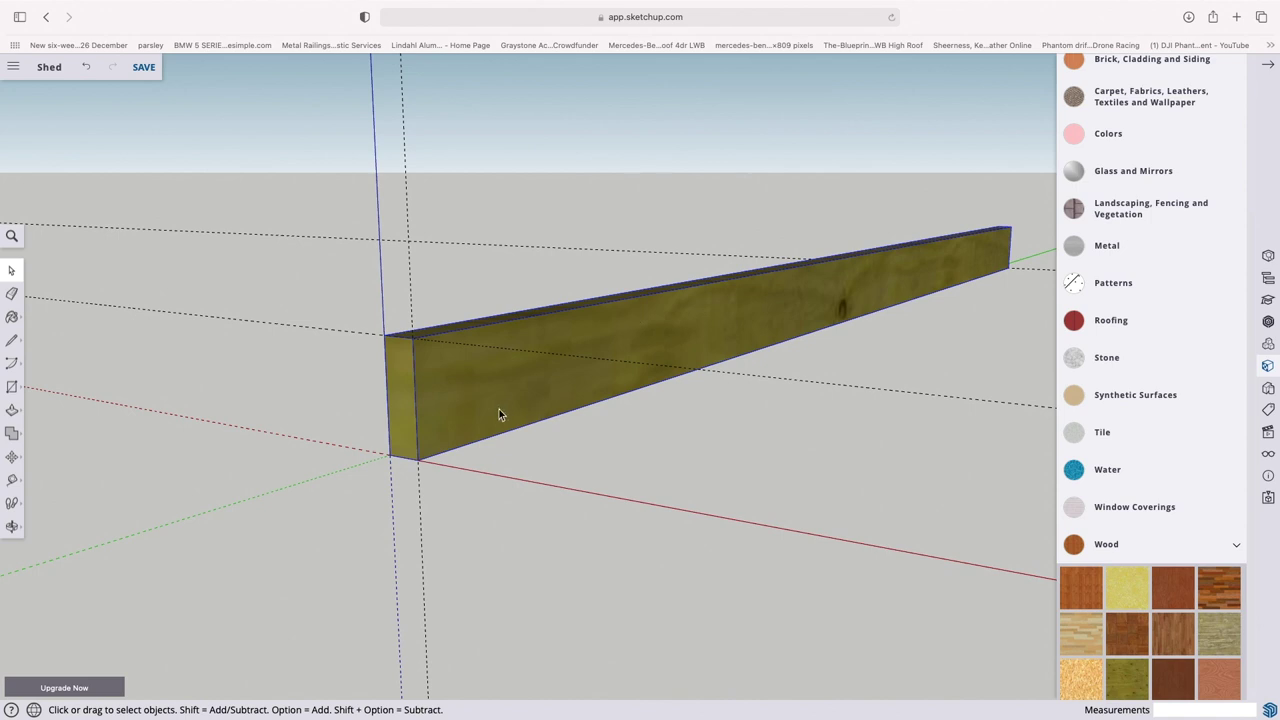
{"action": "scroll", "coordinate": [1035, 392], "scroll_direction": "up", "scroll_amount": 3}
{"action": "scroll", "coordinate": [1034, 391], "scroll_direction": "down", "scroll_amount": 3}
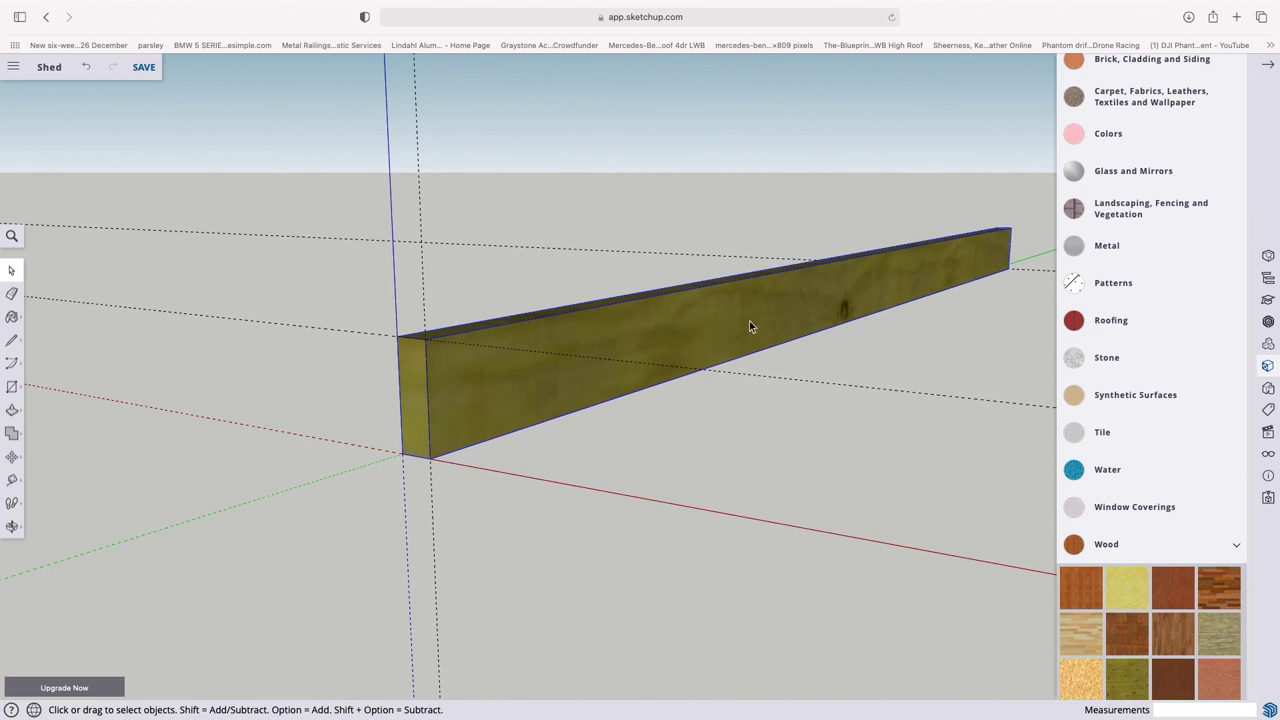
{"action": "scroll", "coordinate": [1150, 300], "scroll_direction": "up", "scroll_amount": 4}
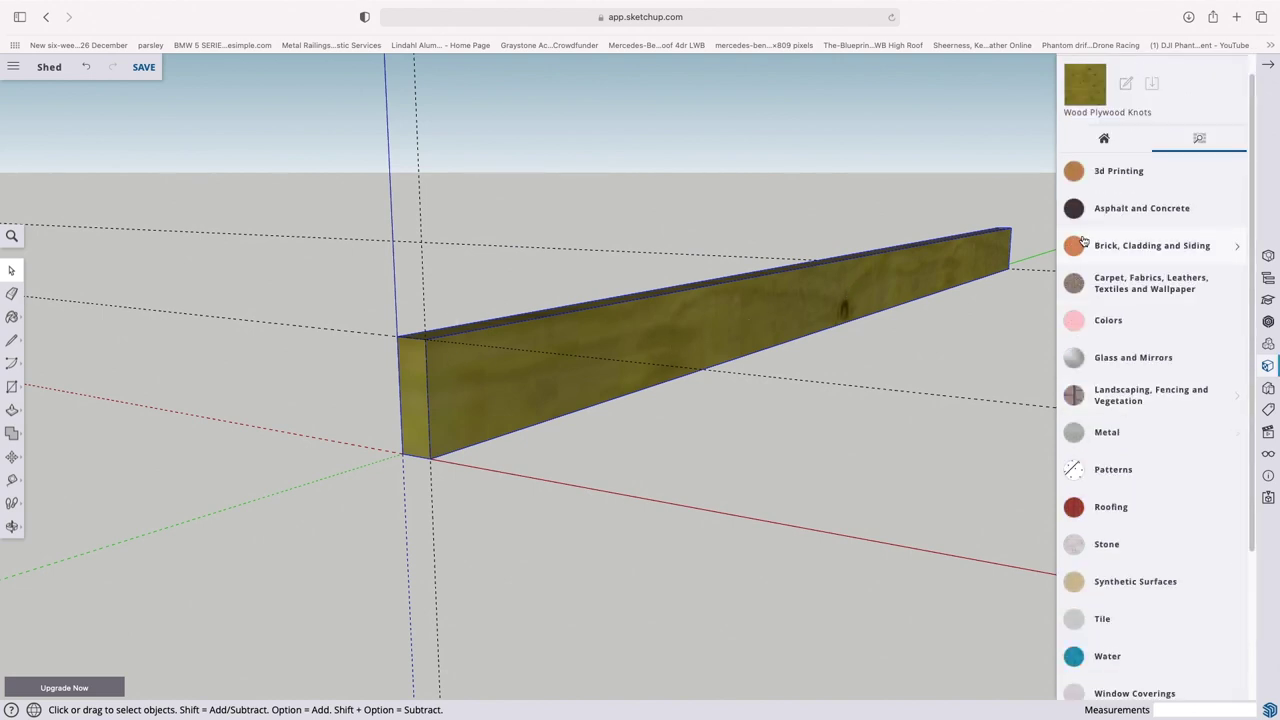
{"action": "left_click", "coordinate": [1270, 66]}
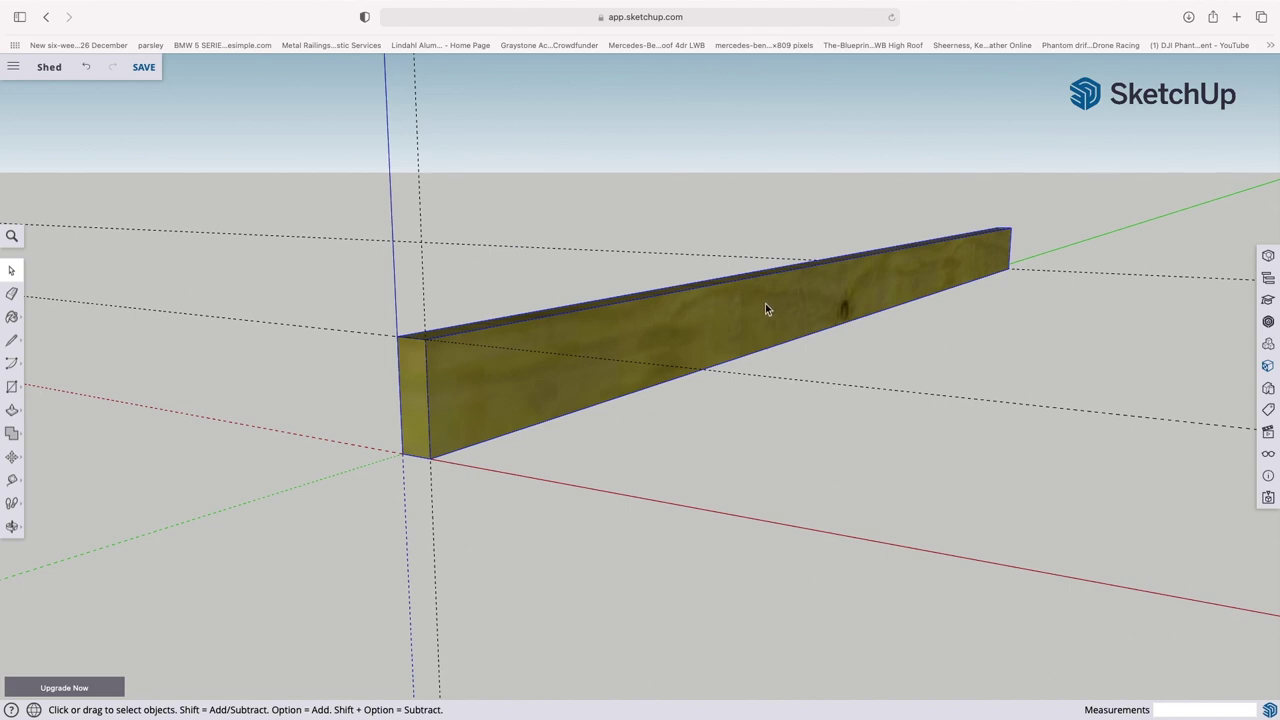
{"action": "scroll", "coordinate": [765, 307], "scroll_direction": "down", "scroll_amount": 5}
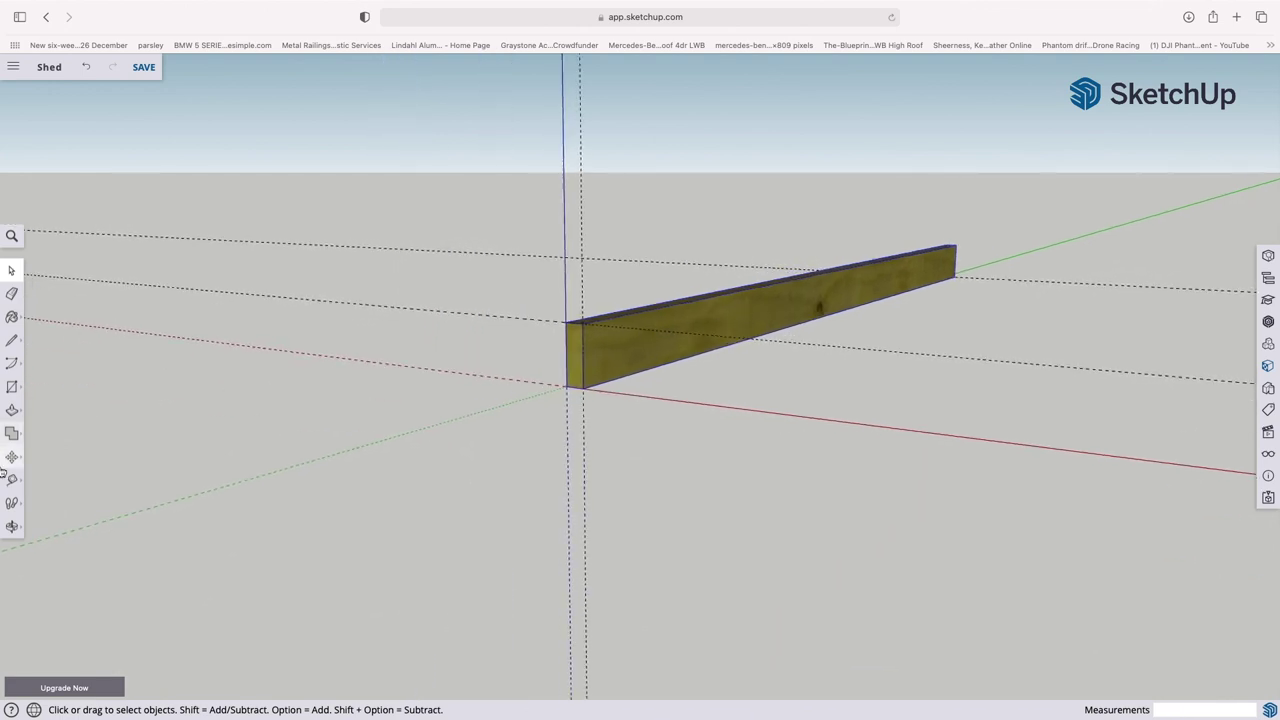
- Copy the beam 2955 mm along the red axis as the opposite side
{"action": "left_click", "coordinate": [12, 457]}
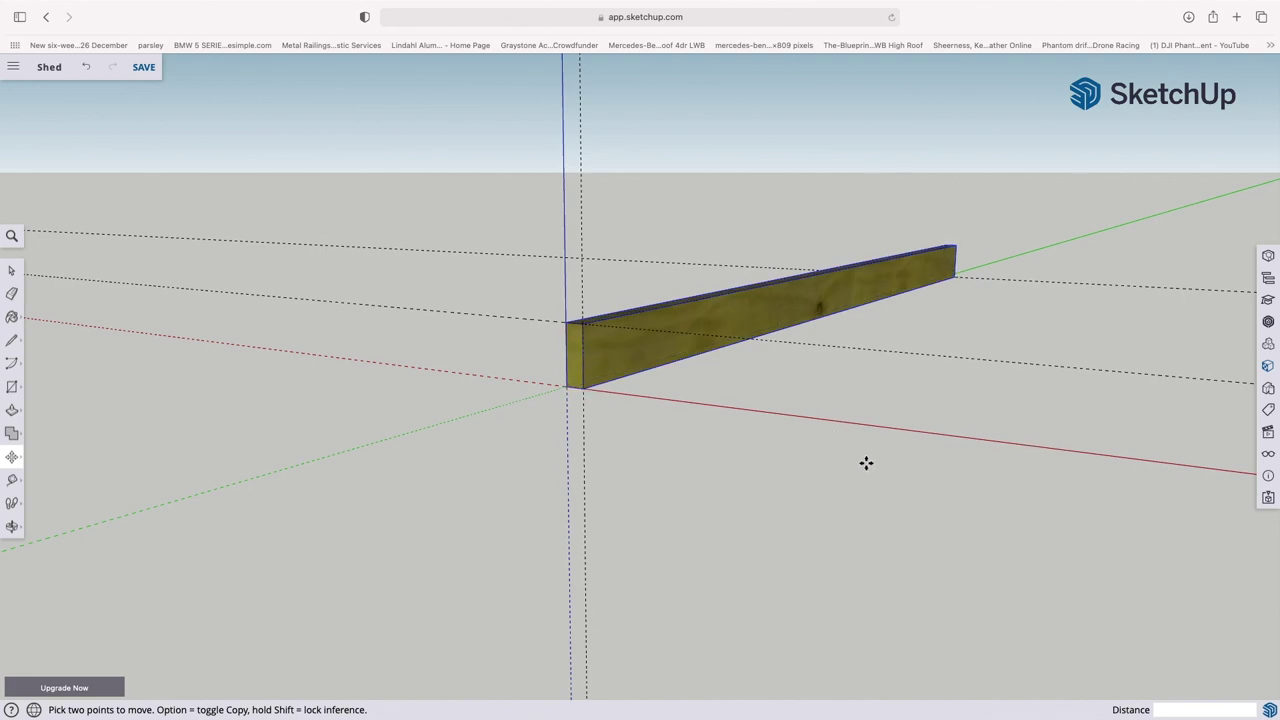
{"action": "scroll", "coordinate": [267, 332], "scroll_direction": "up", "scroll_amount": 1}
{"action": "scroll", "coordinate": [267, 332], "scroll_direction": "down", "scroll_amount": 2}
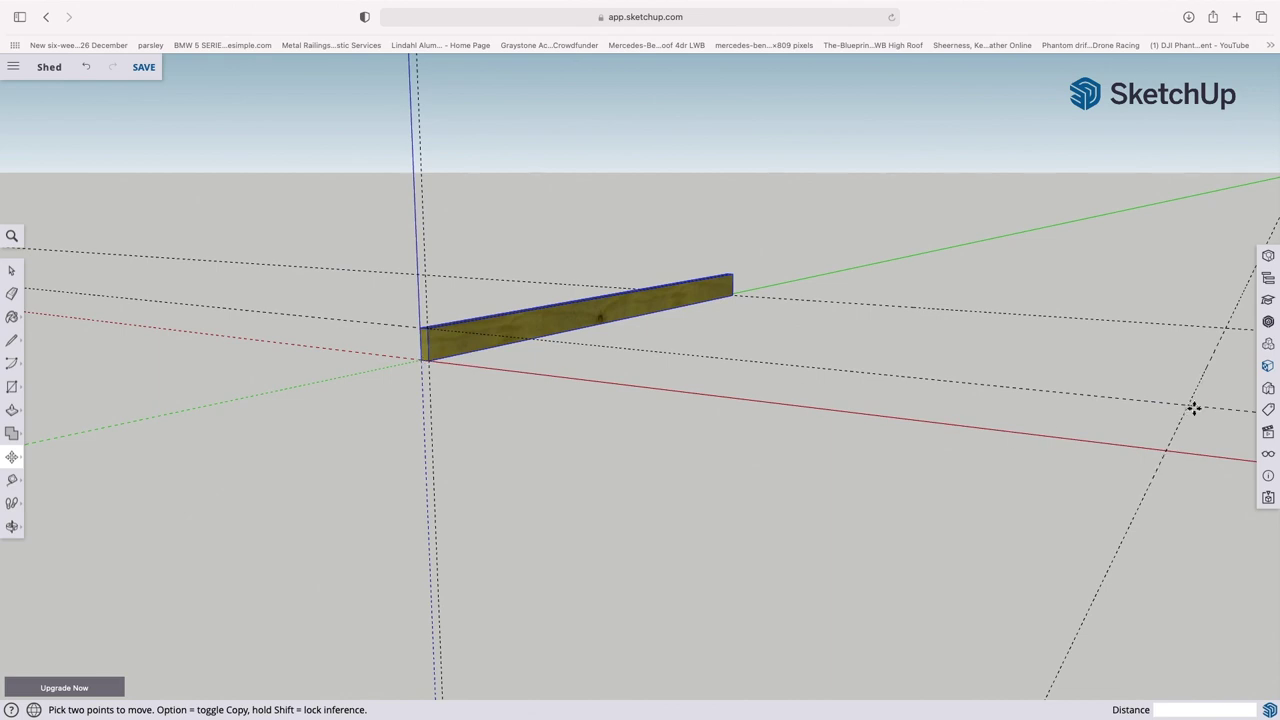
{"action": "left_click", "coordinate": [429, 360]}
{"action": "key", "text": "alt"}
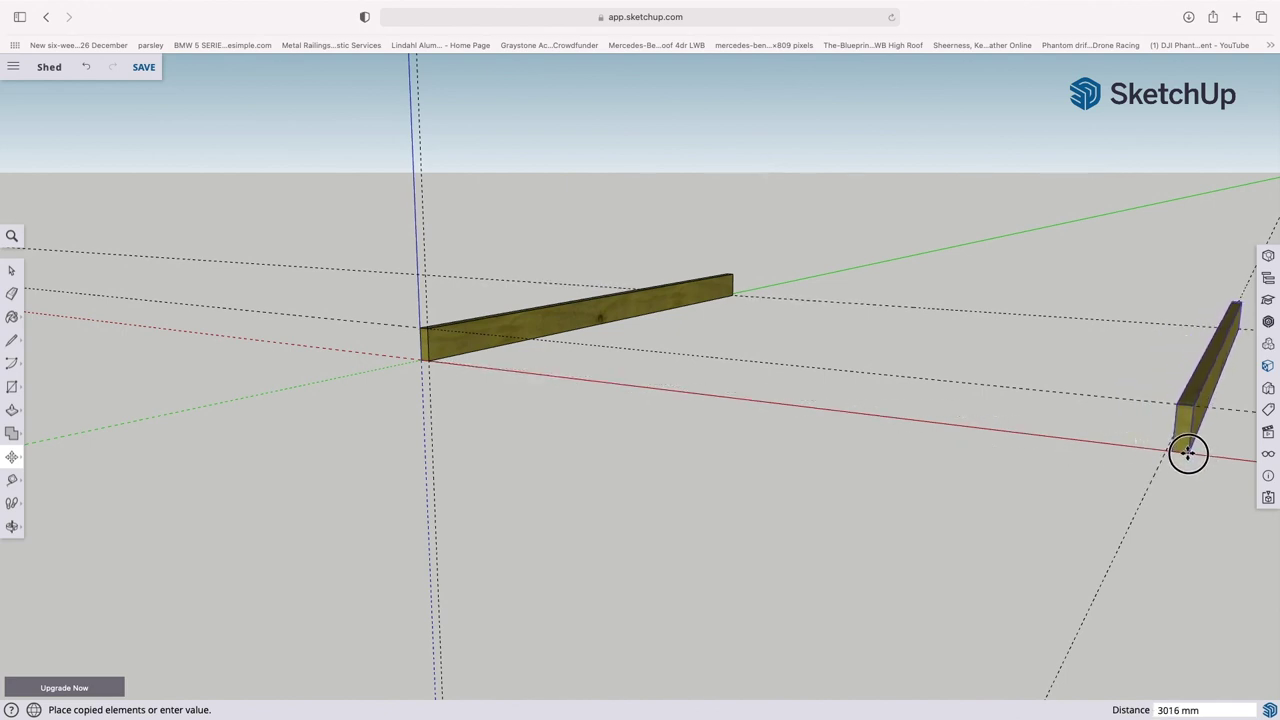
{"action": "left_click", "coordinate": [1165, 450]}
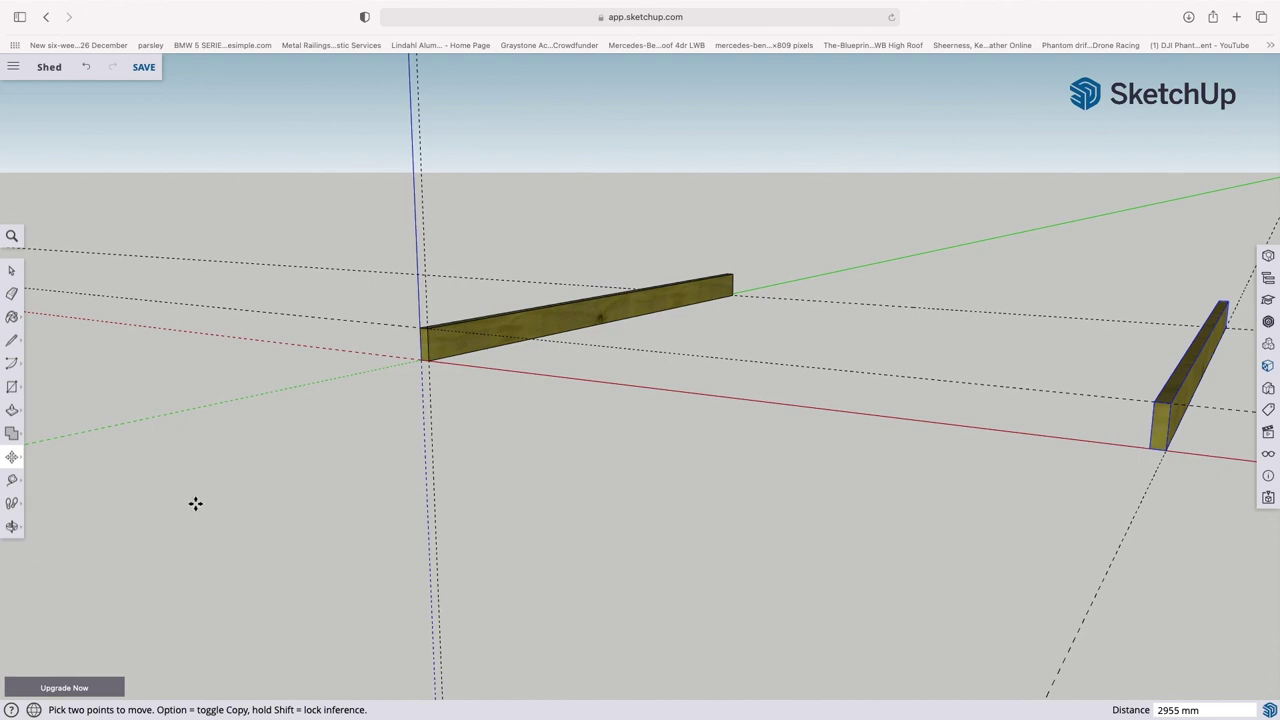
{"action": "left_click", "coordinate": [11, 528]}
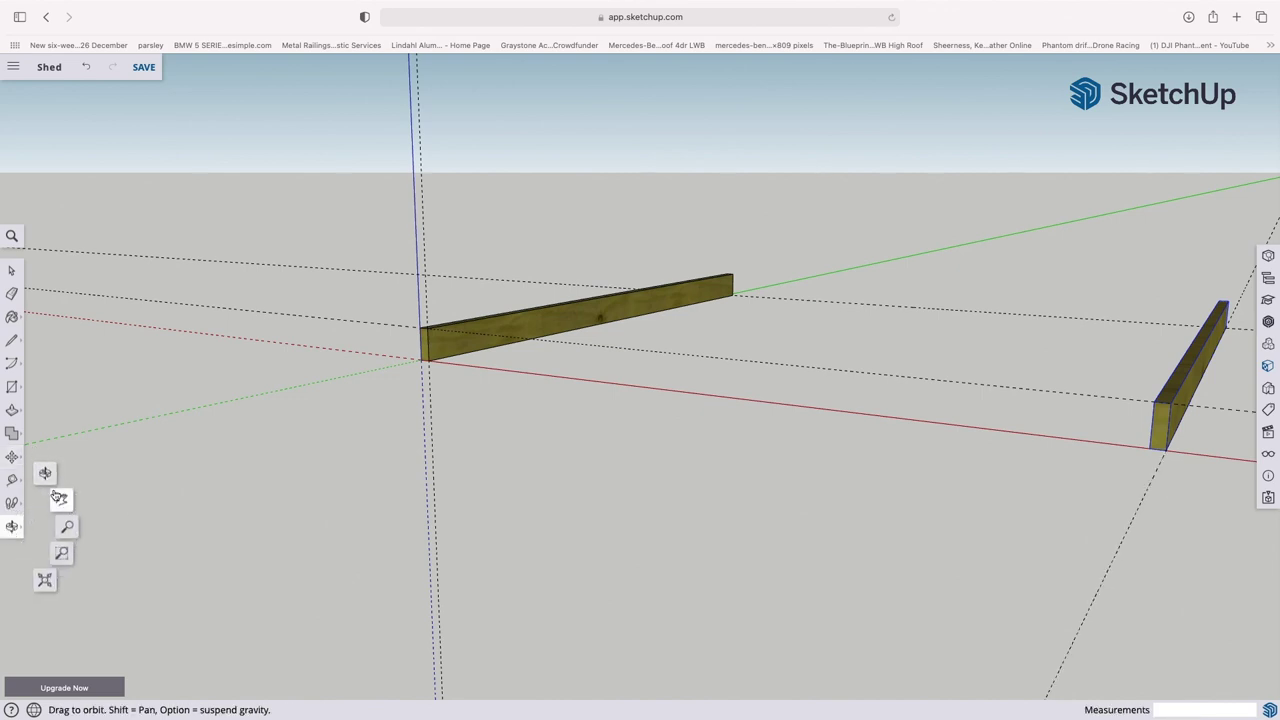
- Orbit and pan to look straight down on both parallel beams with the gap between them centred
{"action": "left_click", "coordinate": [44, 472]}
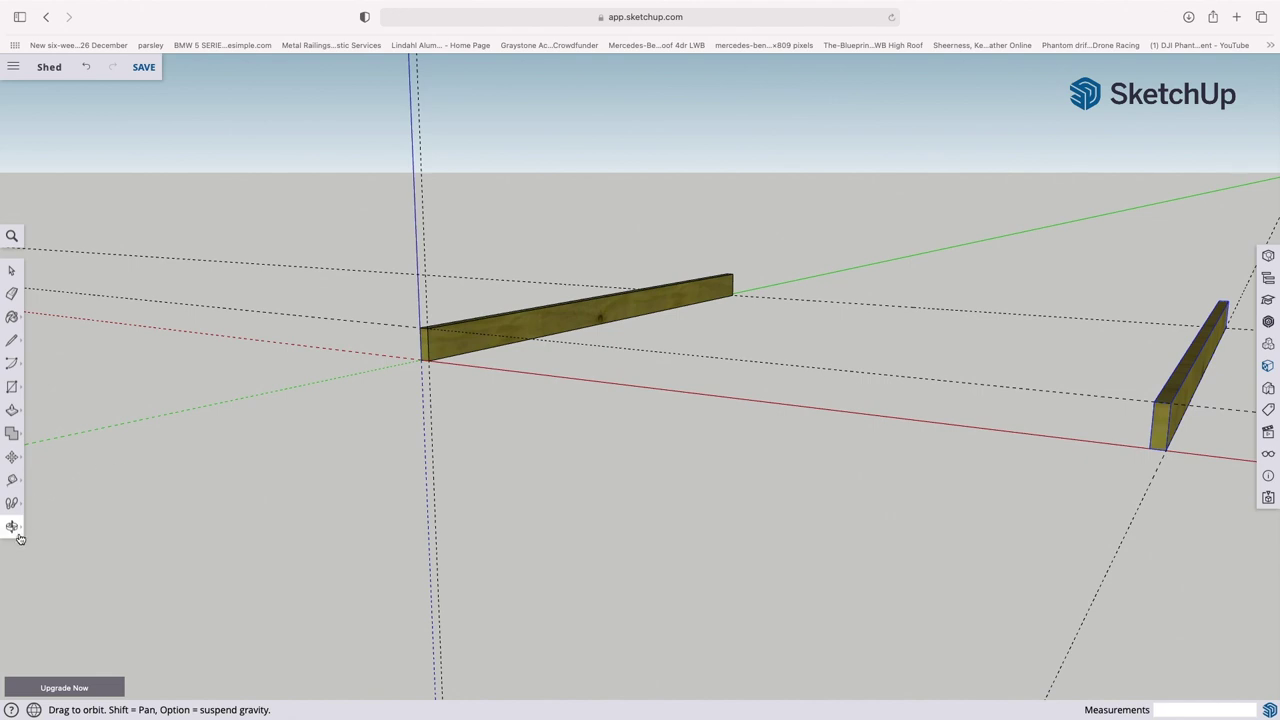
{"action": "left_click_drag", "start_coordinate": [824, 332], "coordinate": [797, 340]}
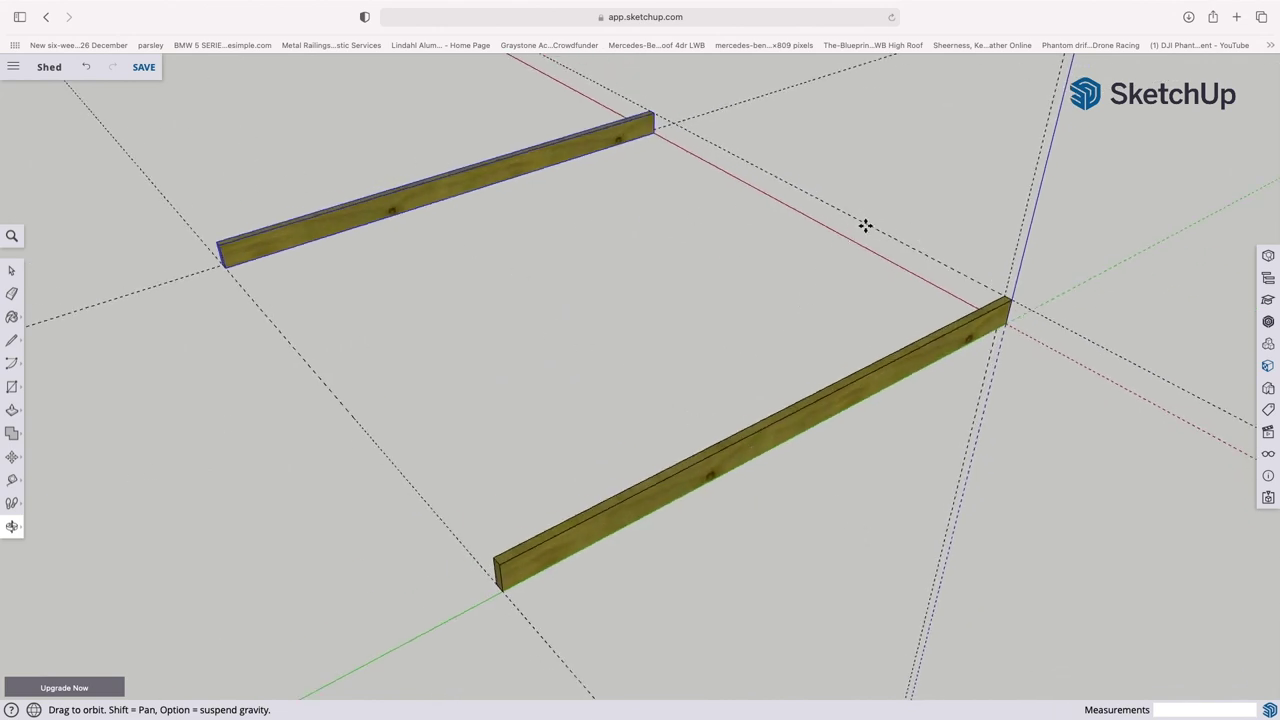
{"action": "left_click_drag", "start_coordinate": [654, 423], "coordinate": [585, 455]}
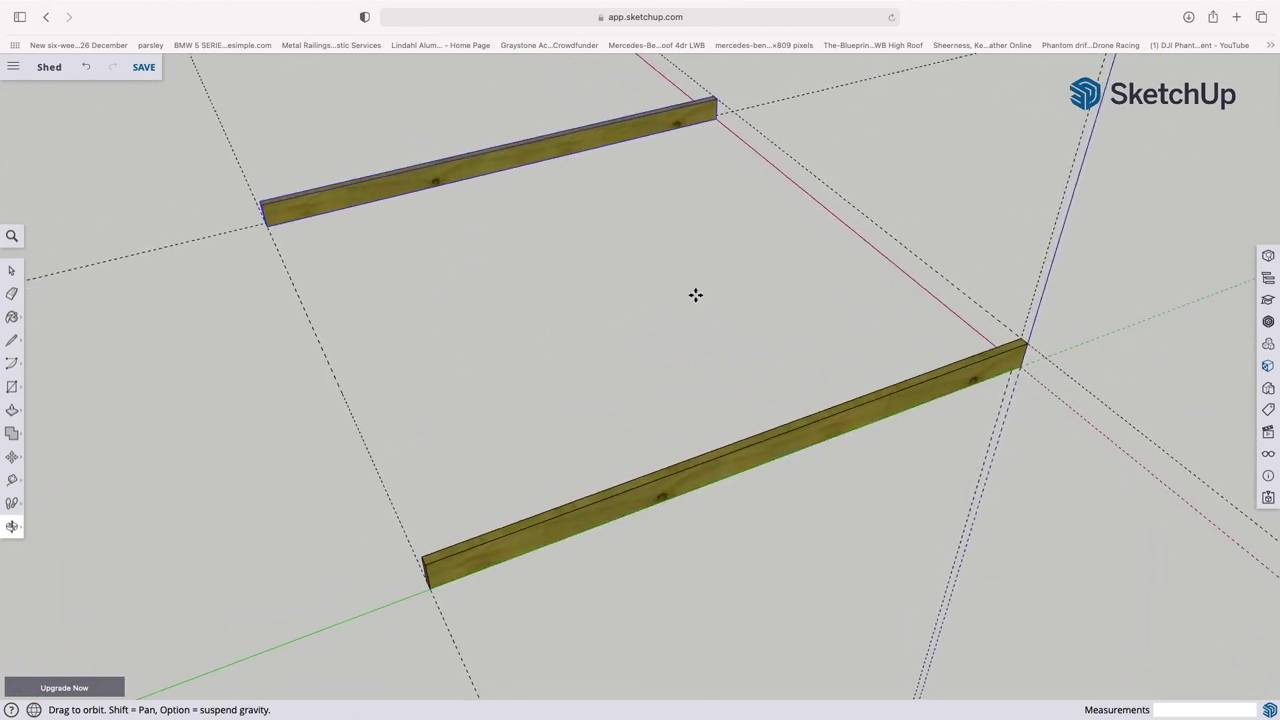
{"action": "left_click", "coordinate": [12, 526]}
{"action": "left_click", "coordinate": [60, 506]}
{"action": "left_click_drag", "start_coordinate": [575, 318], "coordinate": [469, 494]}
{"action": "left_click_drag", "start_coordinate": [770, 308], "coordinate": [294, 414]}
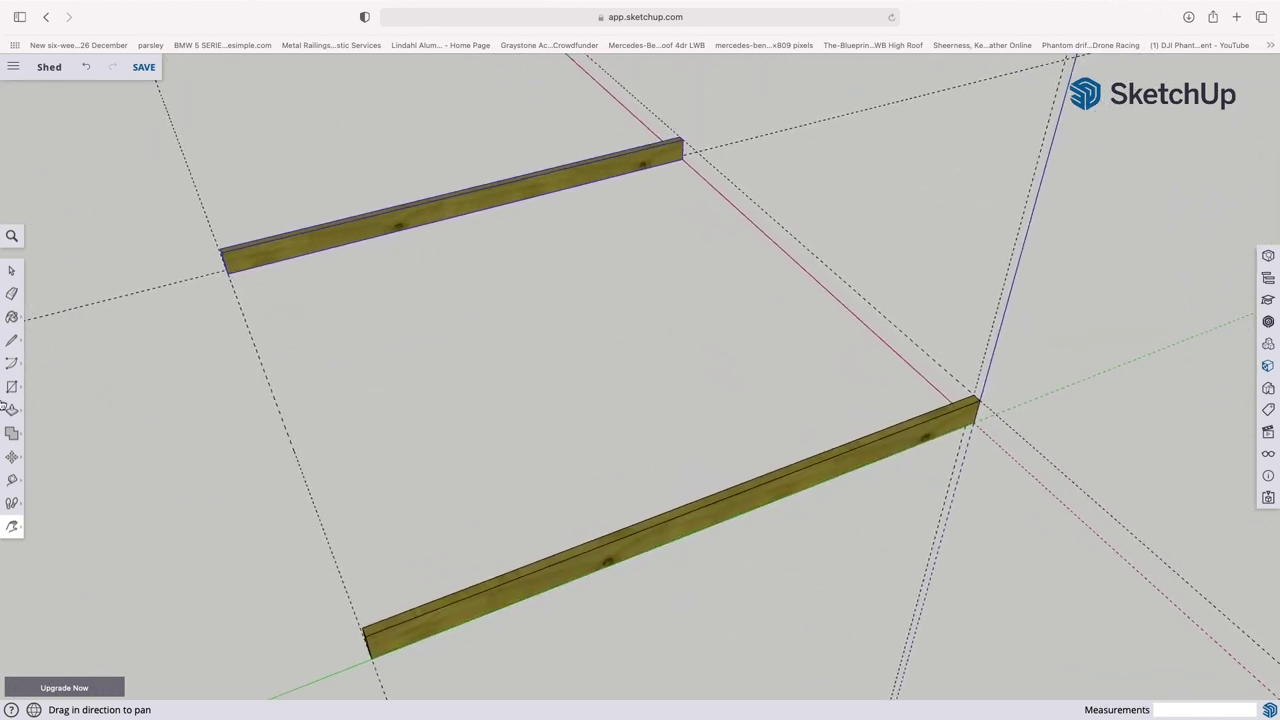
{"action": "left_click", "coordinate": [11, 270]}
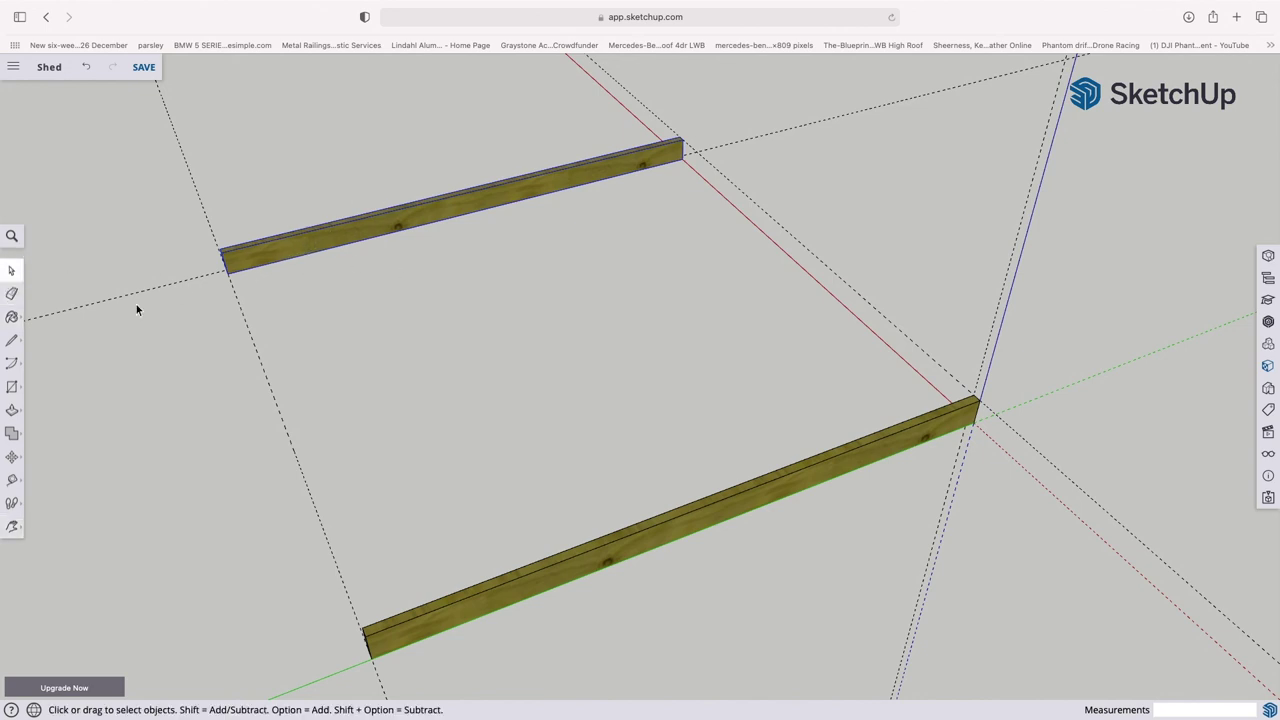
- Copy the upper beam inward so the copy sits between the two side beams
{"action": "left_click", "coordinate": [11, 459]}
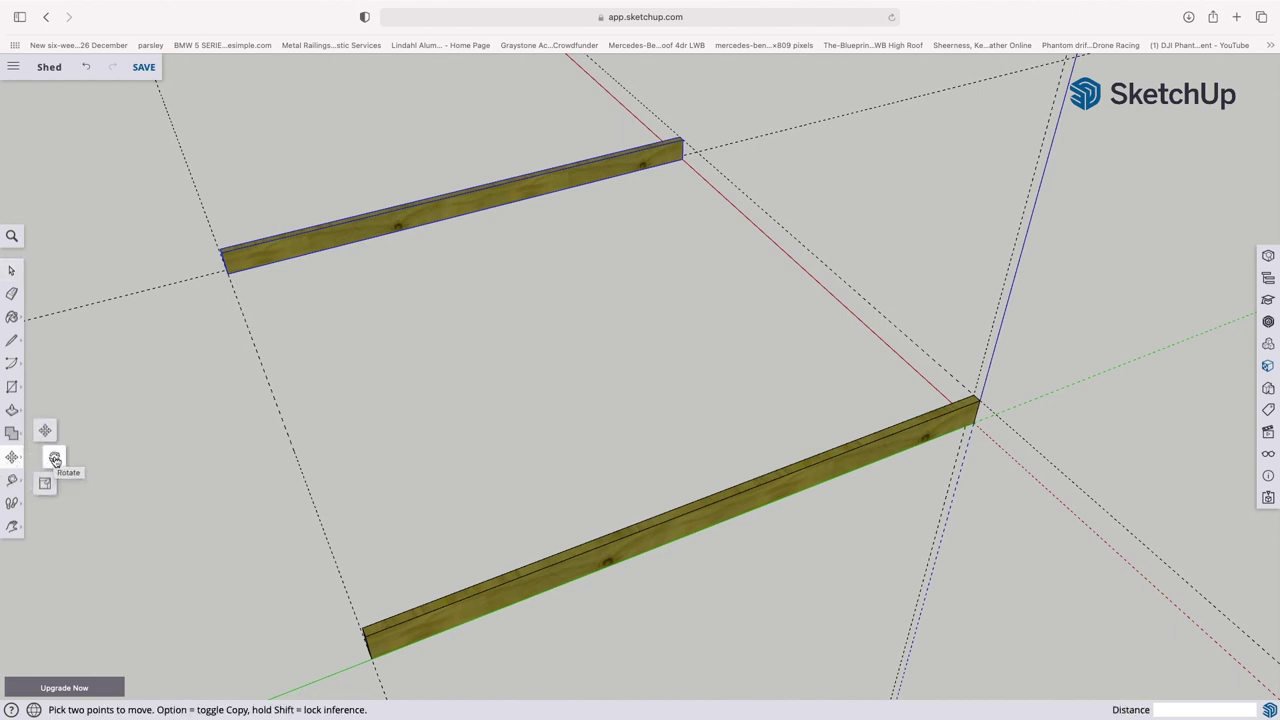
{"action": "left_click", "coordinate": [54, 459]}
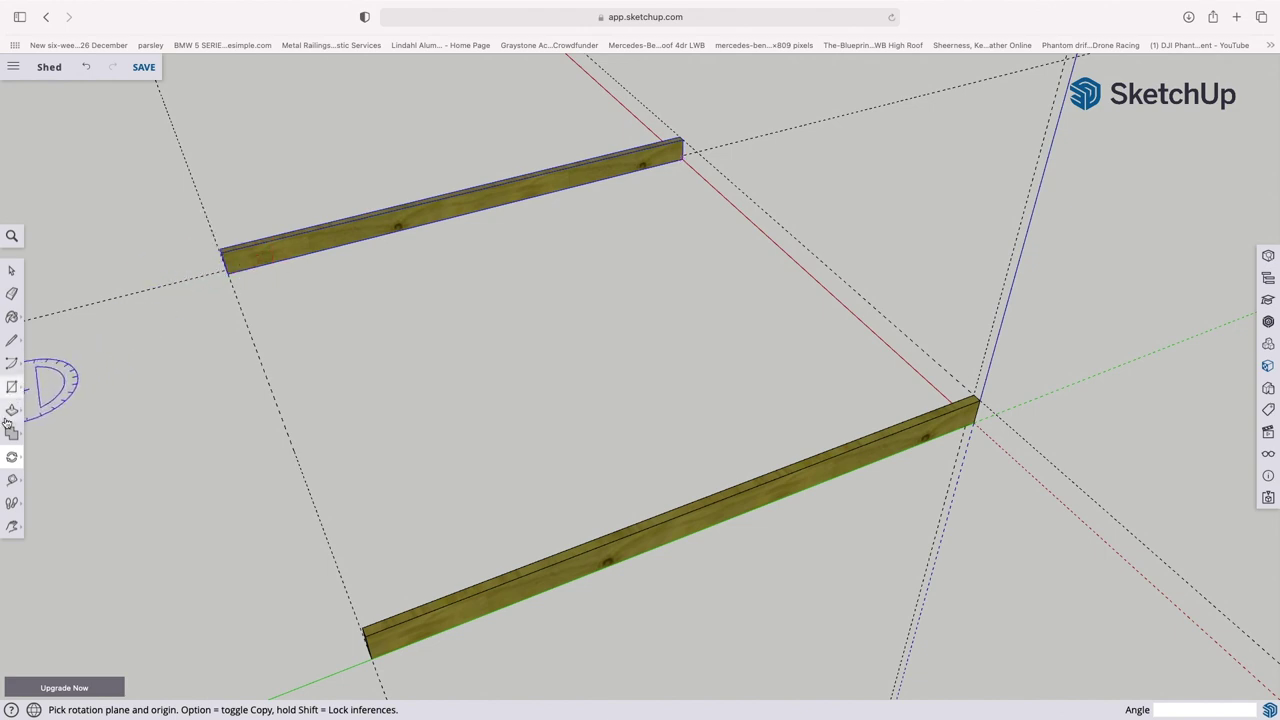
{"action": "left_click", "coordinate": [44, 439]}
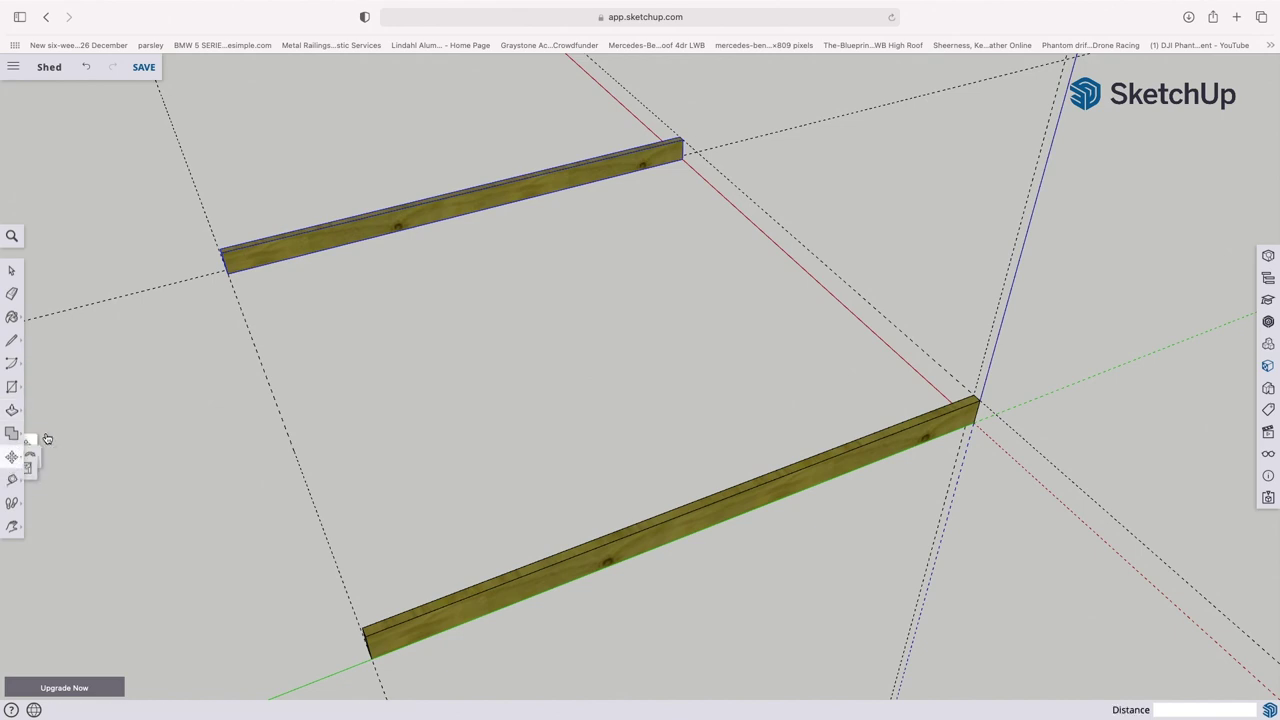
{"action": "left_click", "coordinate": [221, 251]}
{"action": "key", "text": "alt"}
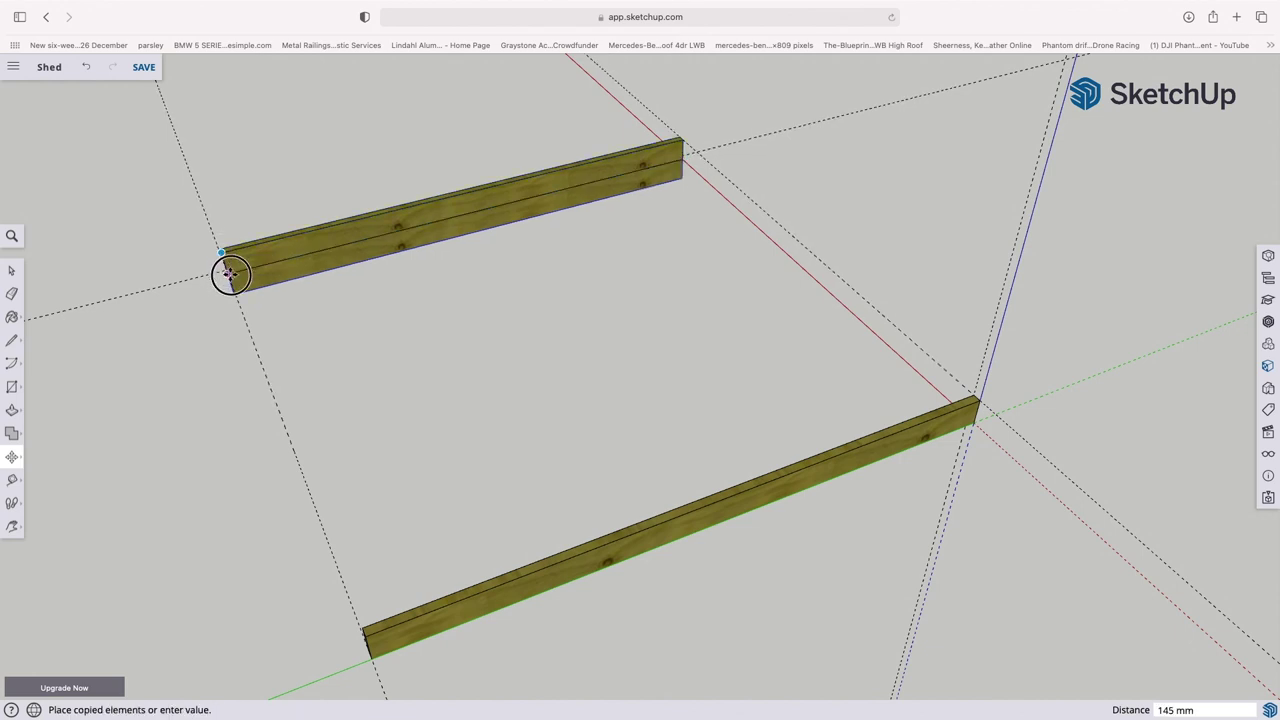
{"action": "left_click", "coordinate": [268, 372]}
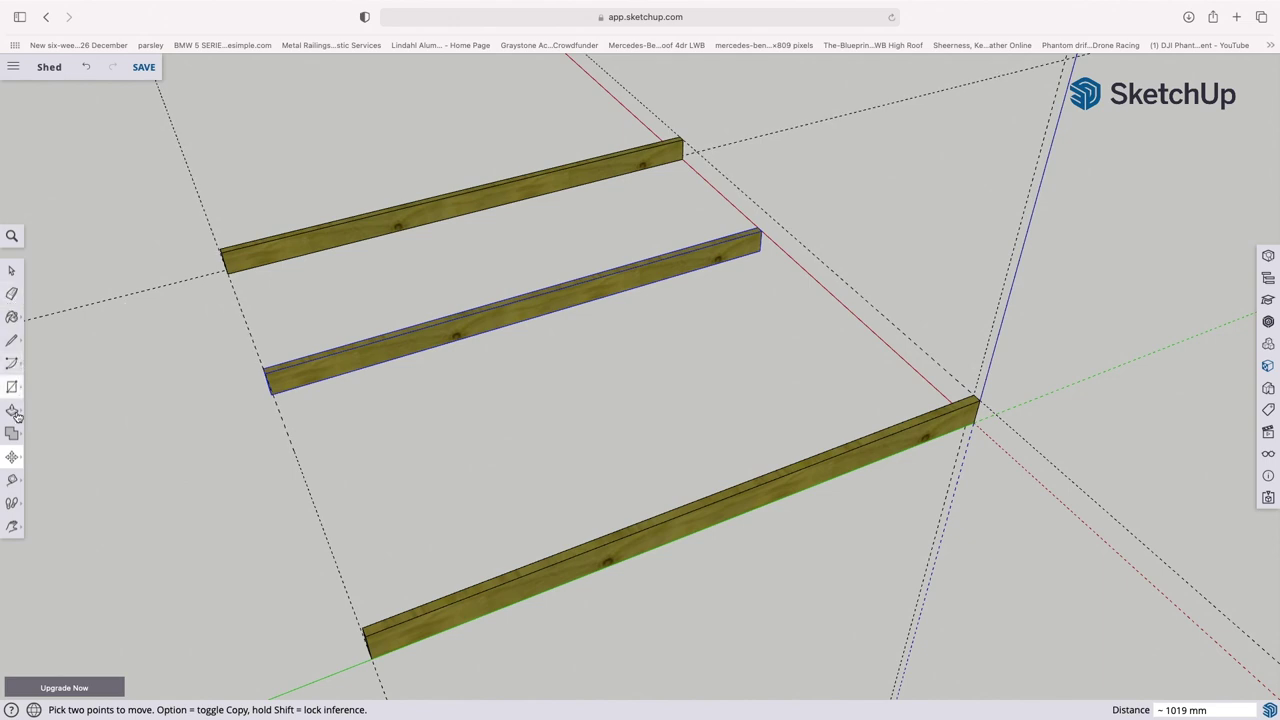
- Rotate the copied beam 90° about the red axis so it spans the frame
{"action": "left_click", "coordinate": [13, 458]}
{"action": "left_click", "coordinate": [55, 458]}
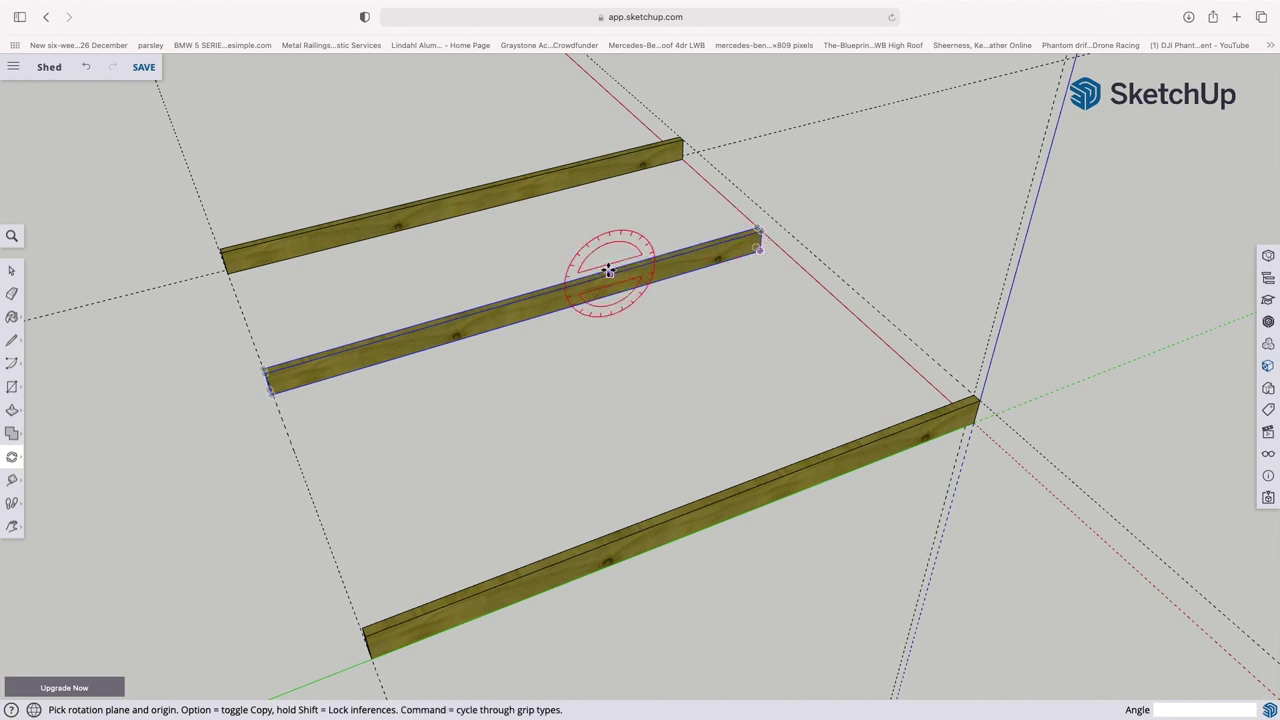
{"action": "left_click", "coordinate": [514, 294]}
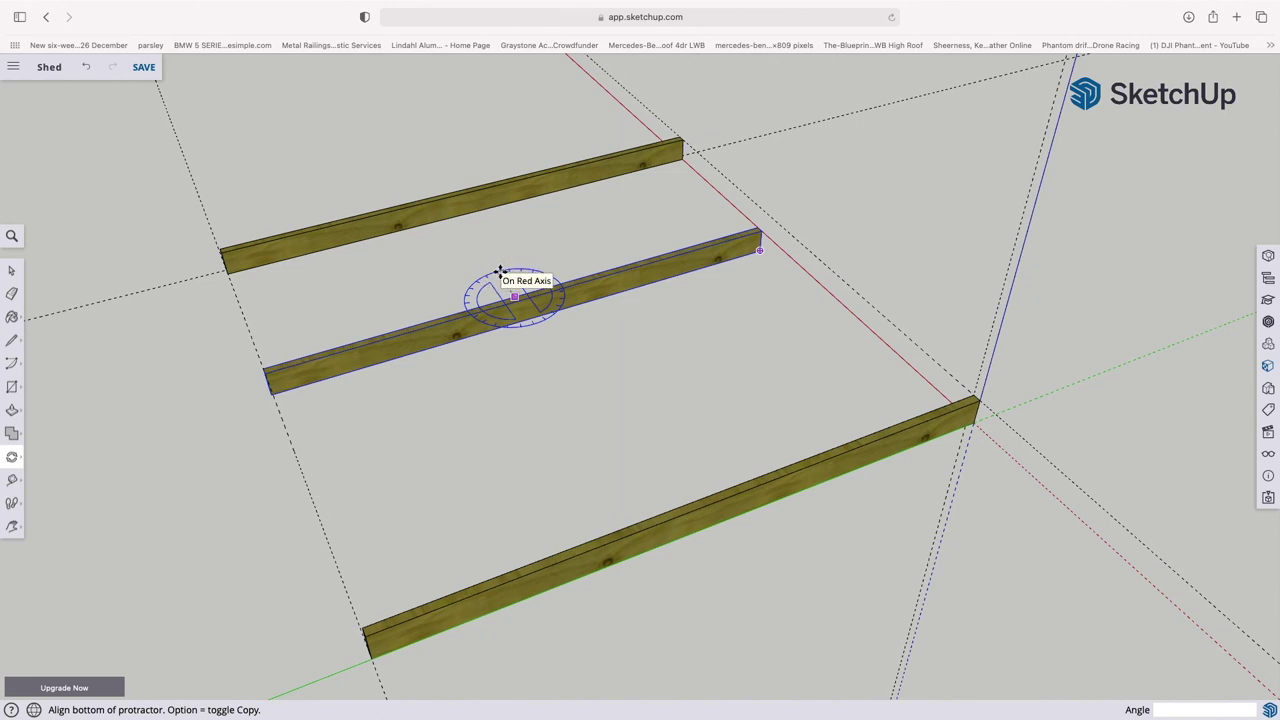
{"action": "left_click", "coordinate": [499, 272]}
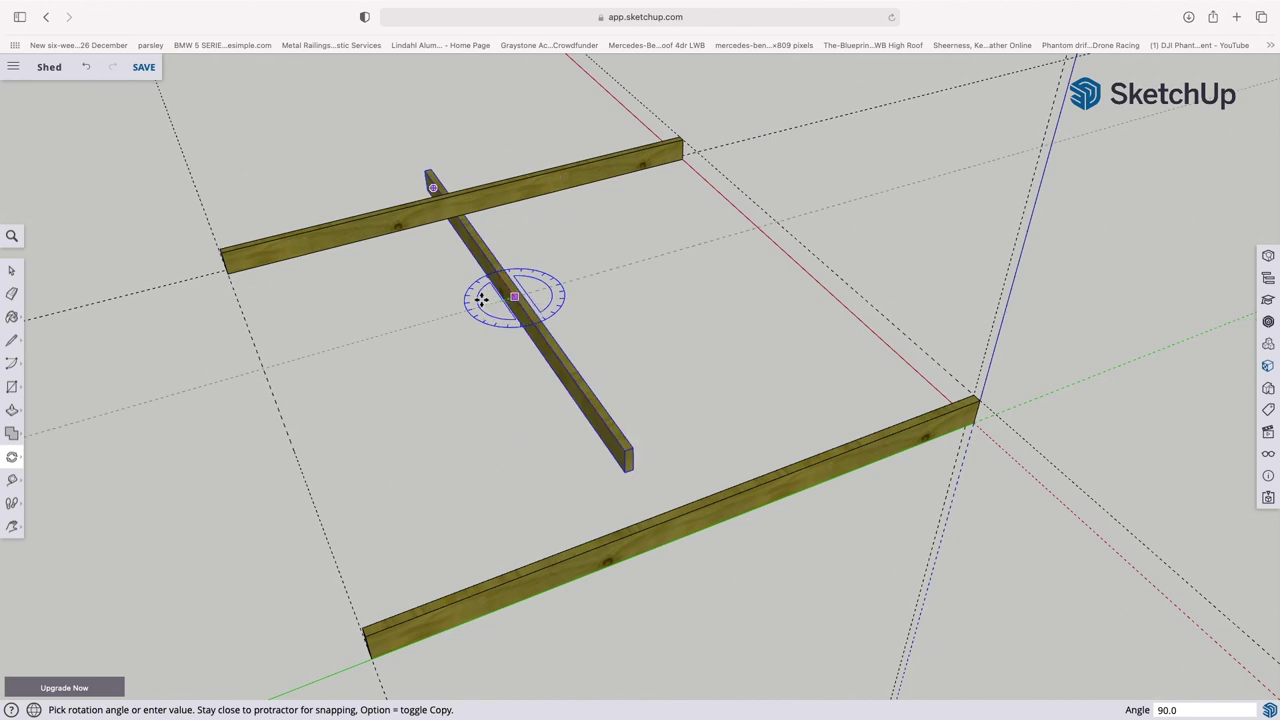
{"action": "left_click", "coordinate": [484, 296]}
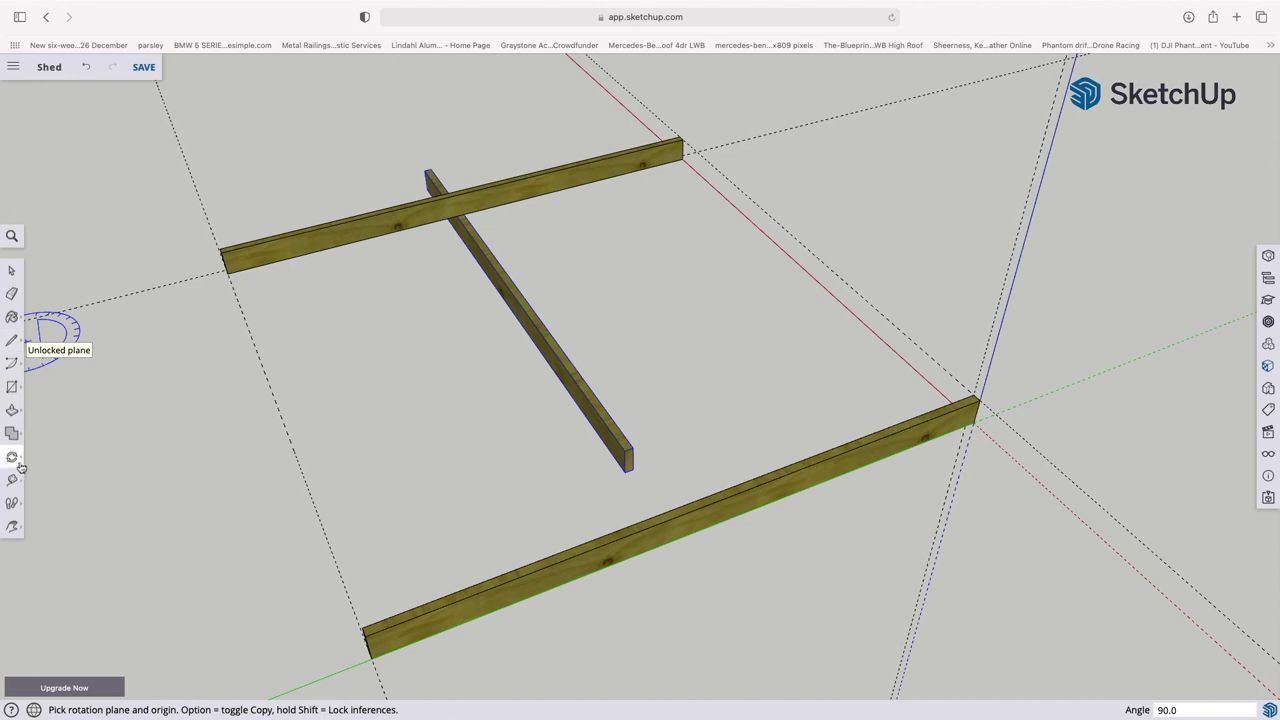
{"action": "mouse_move", "coordinate": [17, 463]}
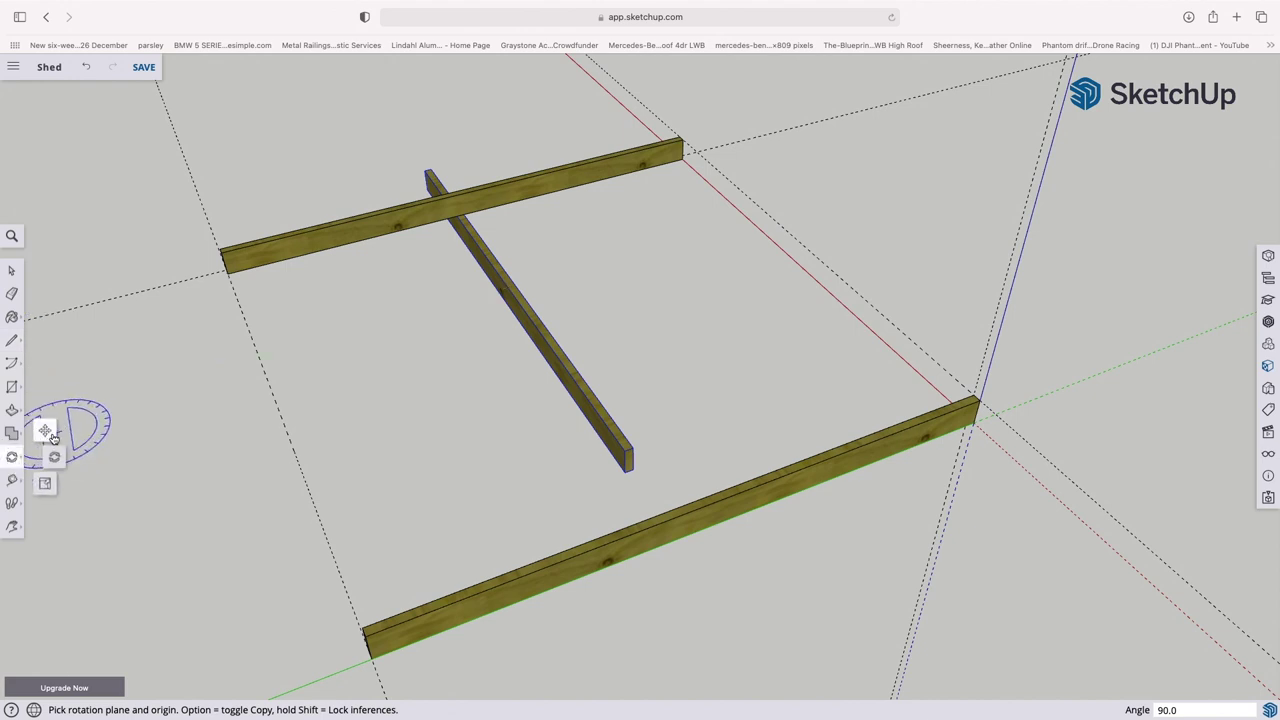
- Snap the crosswise beam's end point onto the left frame corner
{"action": "left_click", "coordinate": [45, 432]}
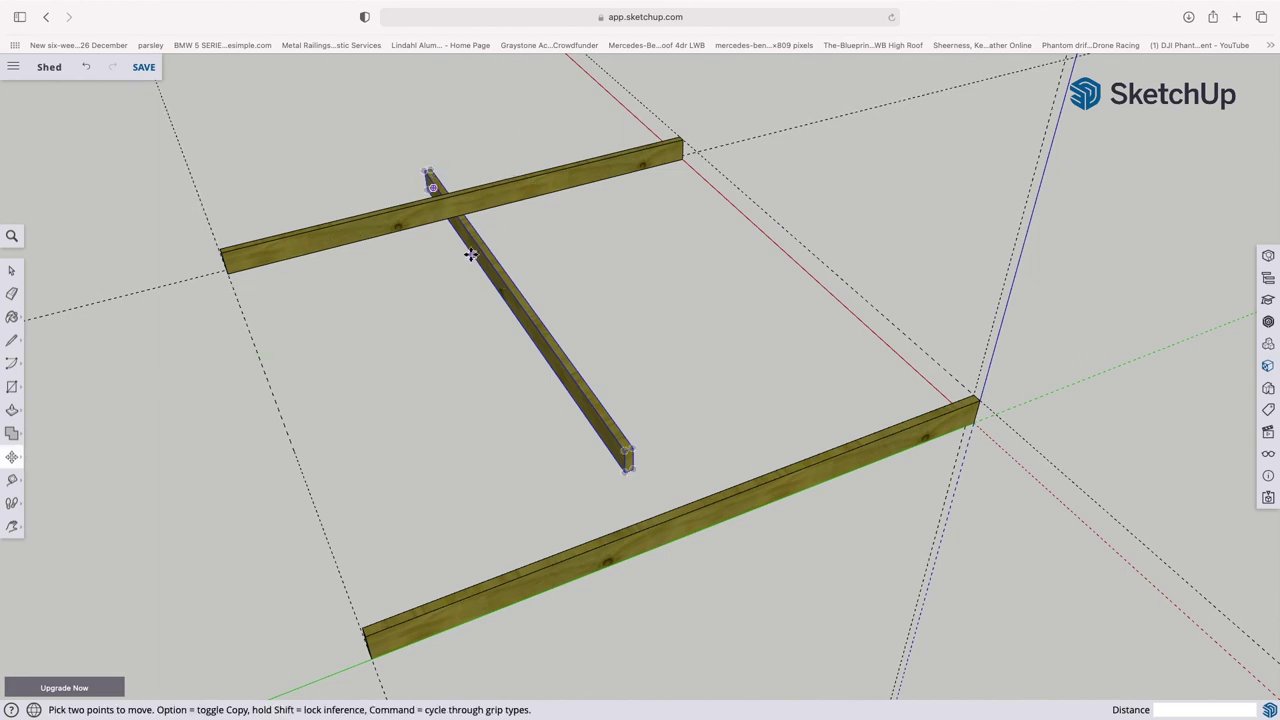
{"action": "left_click", "coordinate": [432, 170]}
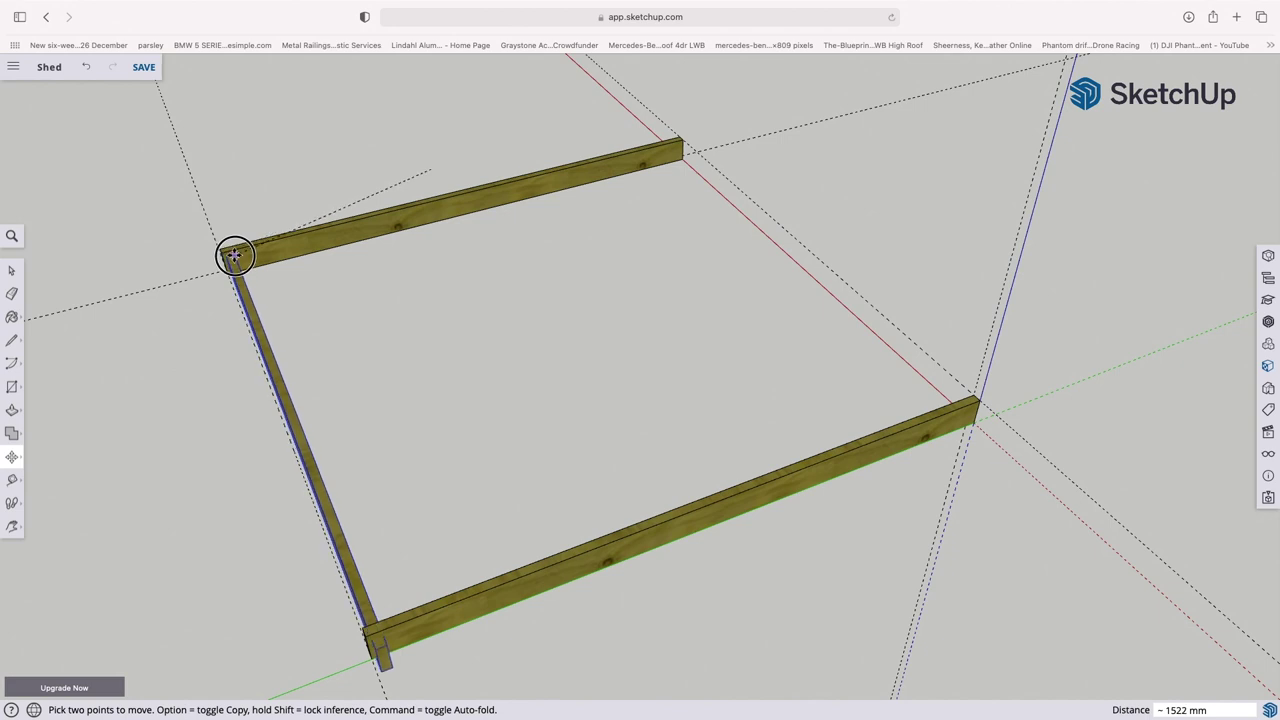
{"action": "left_click", "coordinate": [233, 255]}
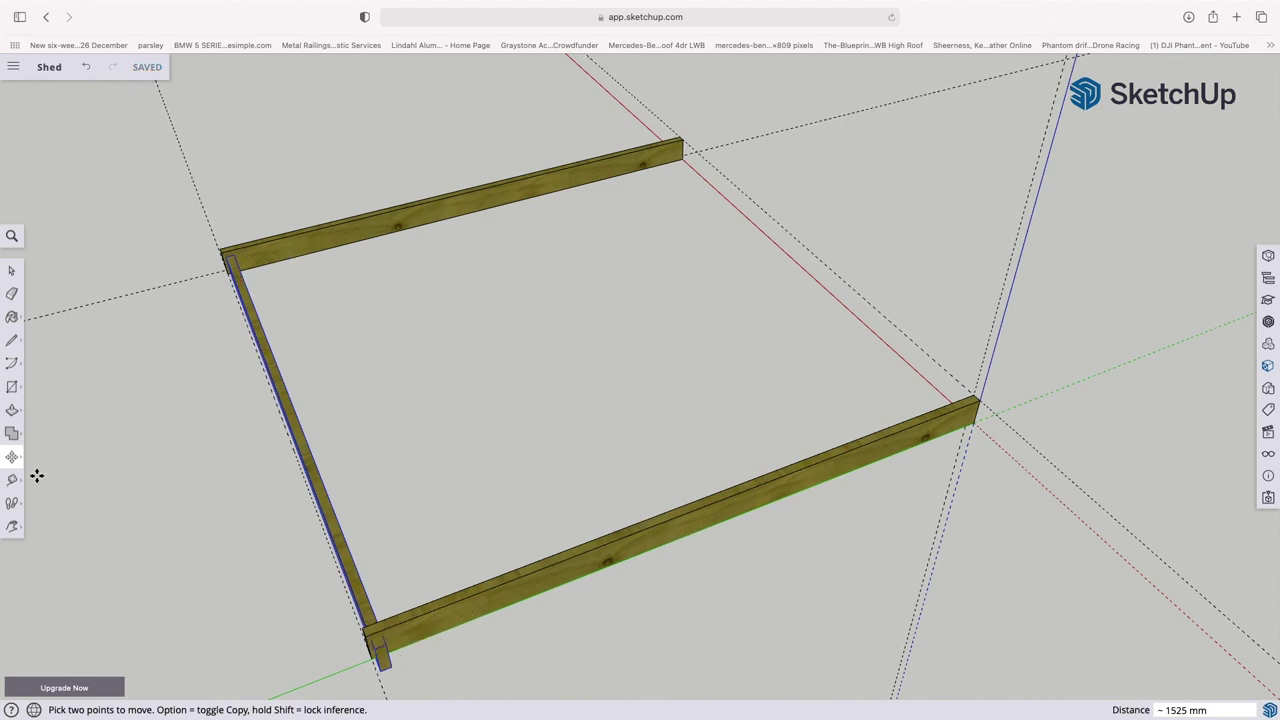
{"action": "left_click", "coordinate": [15, 527]}
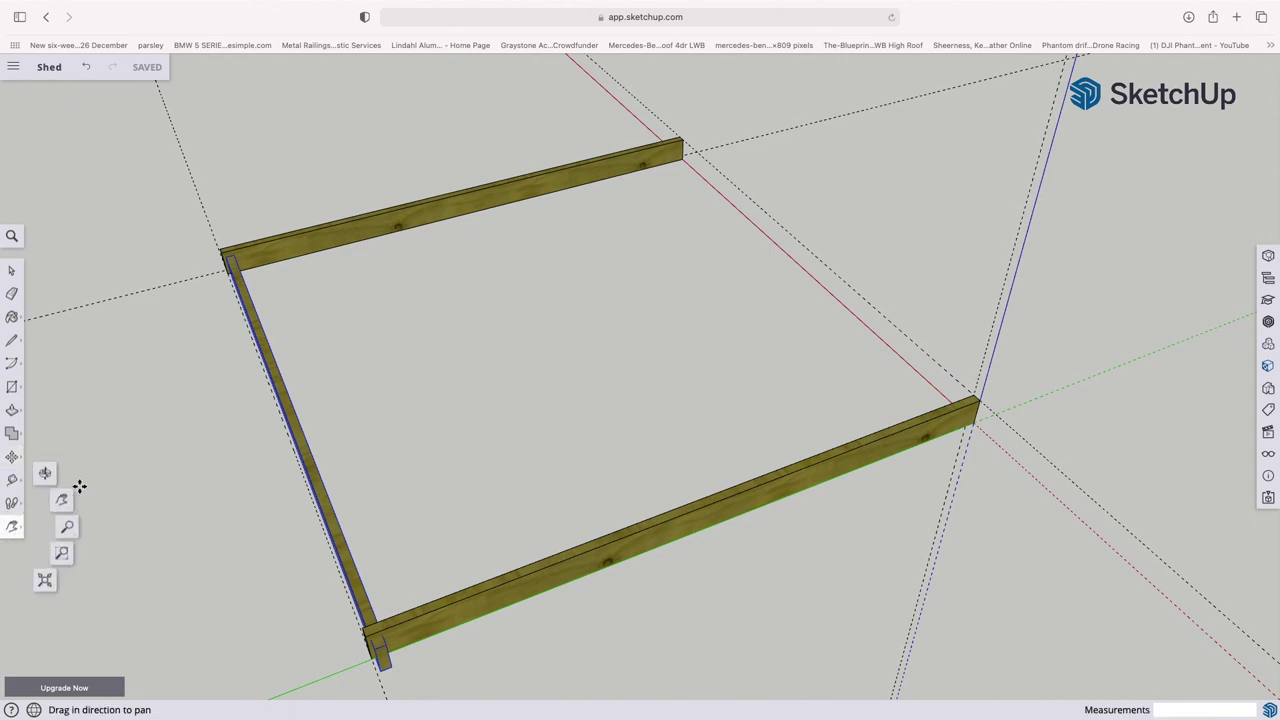
- Move the long side beam about 38 mm so its corner sits flush with the end beam
{"action": "left_click", "coordinate": [45, 474]}
{"action": "left_click_drag", "start_coordinate": [146, 371], "coordinate": [77, 609]}
{"action": "scroll", "coordinate": [198, 605], "scroll_direction": "up", "scroll_amount": 5}
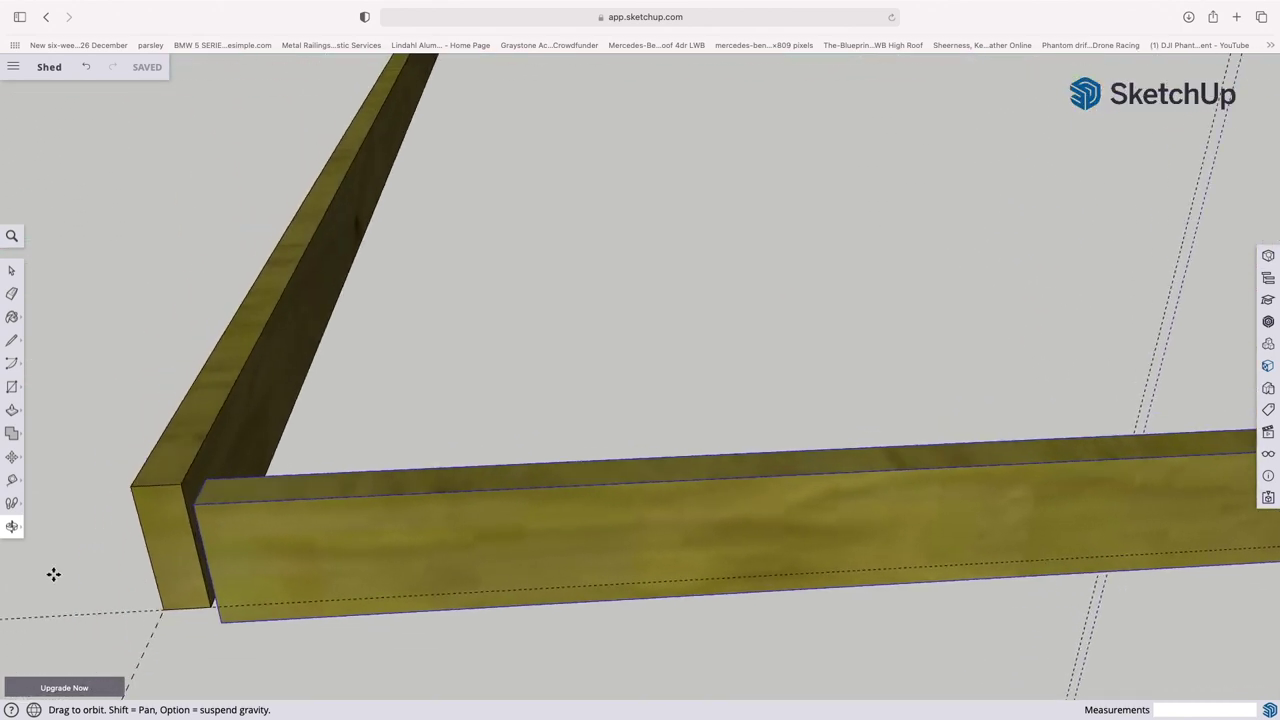
{"action": "left_click", "coordinate": [12, 457]}
{"action": "left_click", "coordinate": [43, 430]}
{"action": "left_click", "coordinate": [189, 503]}
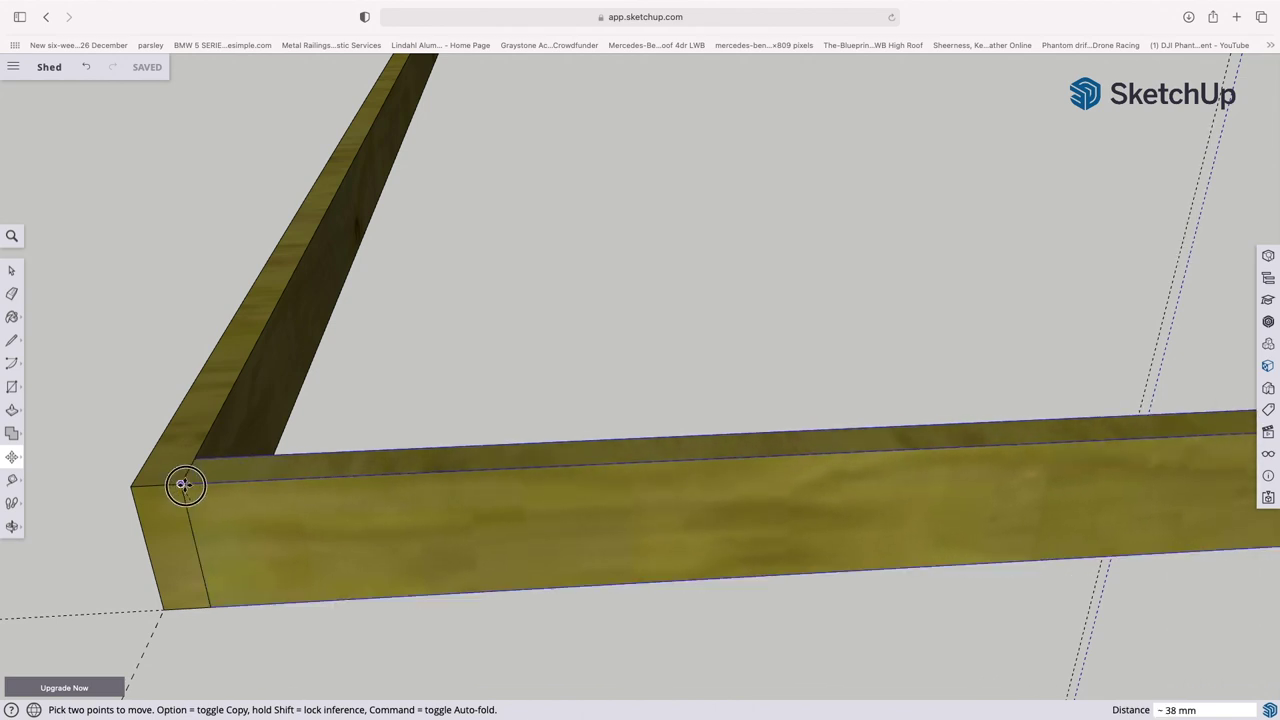
{"action": "left_click", "coordinate": [182, 485]}
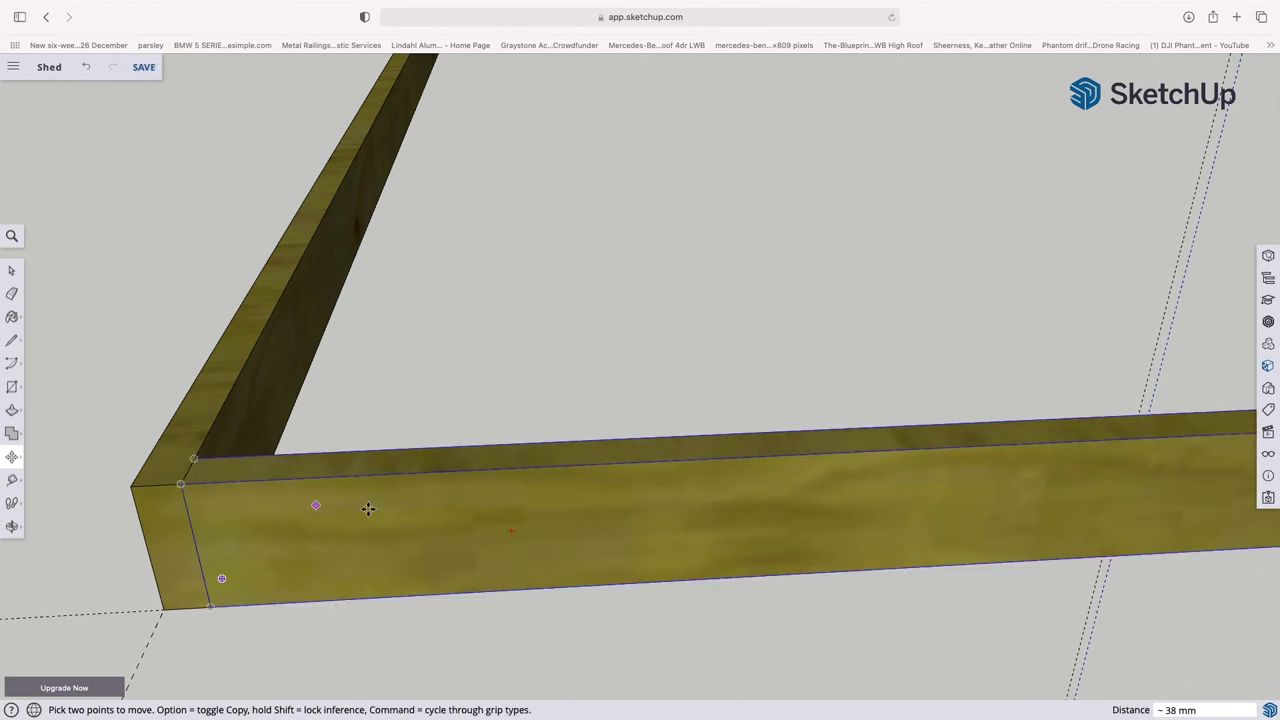
{"action": "scroll", "coordinate": [602, 317], "scroll_direction": "down", "scroll_amount": 6}
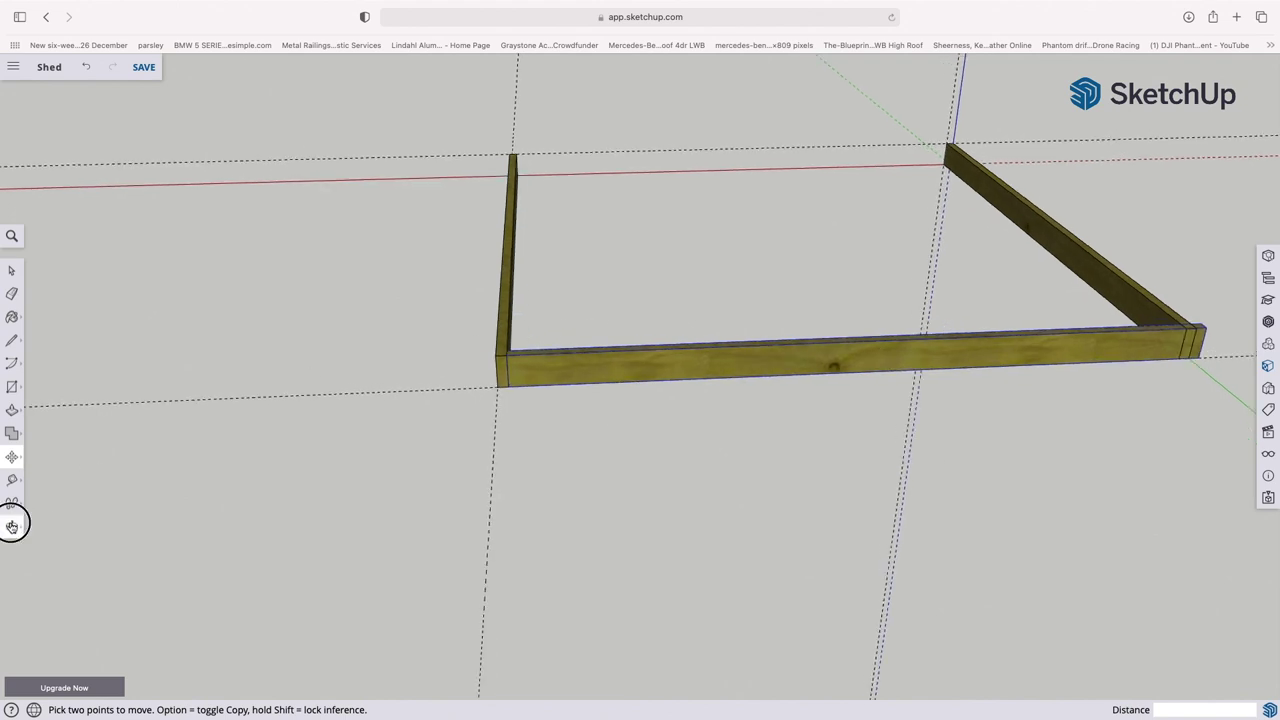
- Orbit and zoom to look along the three-beam frame
{"action": "left_click", "coordinate": [12, 526]}
{"action": "left_click", "coordinate": [44, 475]}
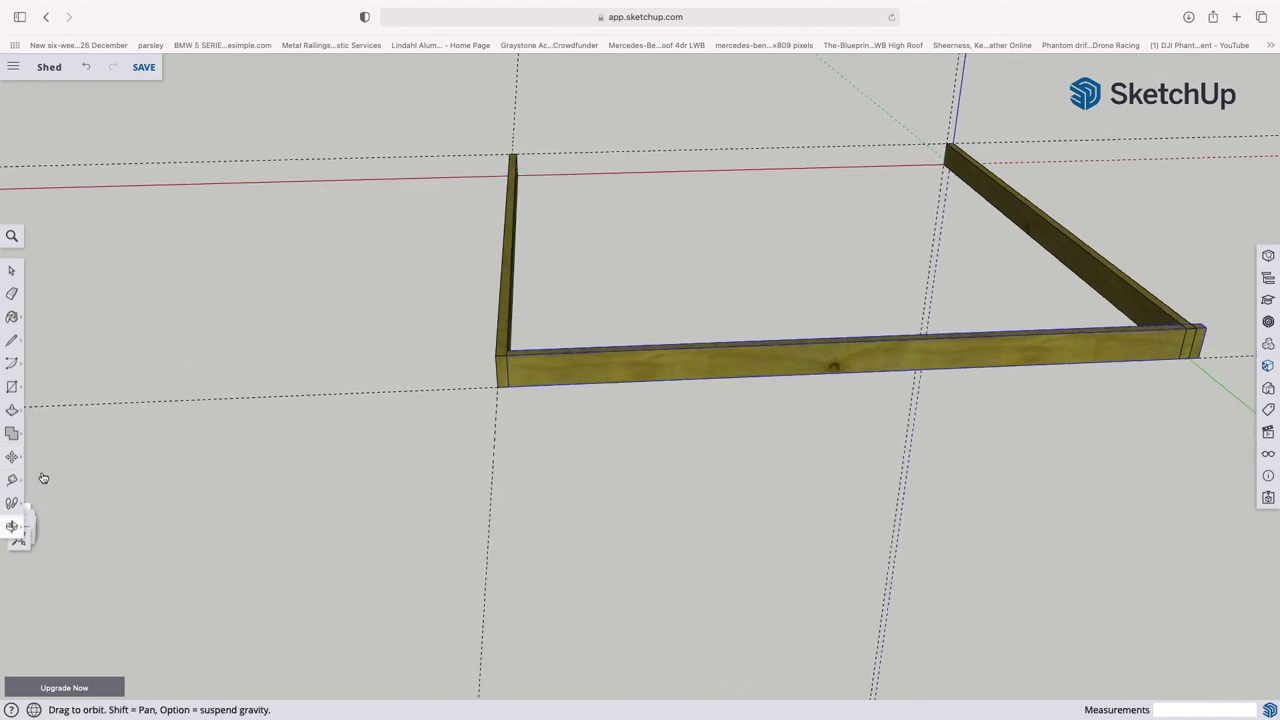
{"action": "left_click_drag", "start_coordinate": [977, 366], "coordinate": [616, 321]}
{"action": "scroll", "coordinate": [674, 337], "scroll_direction": "up", "scroll_amount": 3}
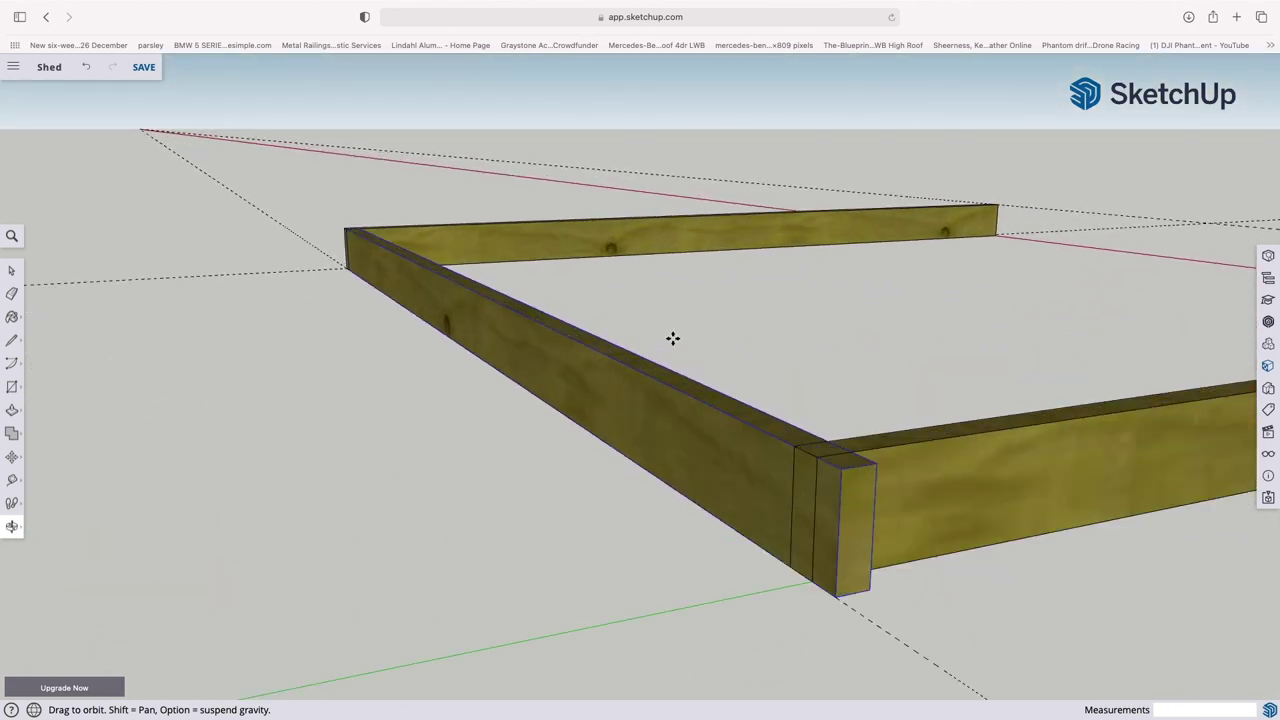
{"action": "left_click_drag", "start_coordinate": [654, 403], "coordinate": [669, 385]}
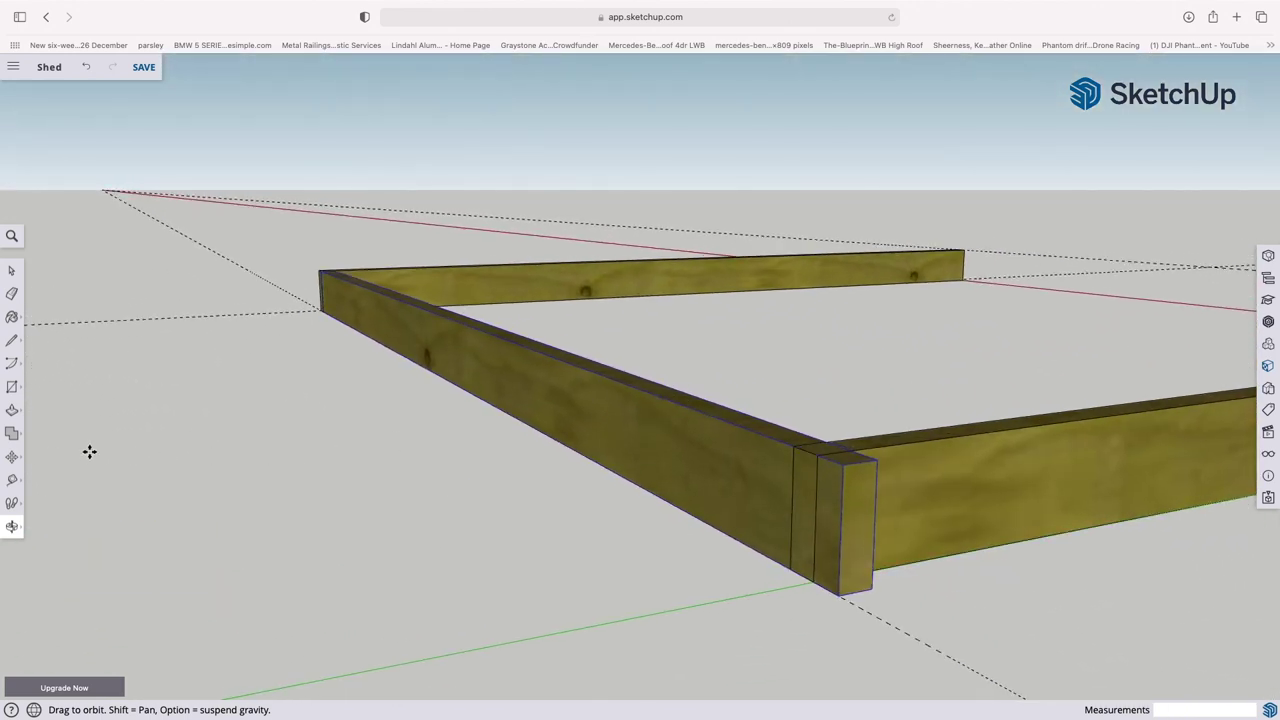
- Browse the Rectangle, Arc, Solid Tools and Tape Measure flyouts, trying the Line and Rectangle tools
{"action": "left_click", "coordinate": [23, 396]}
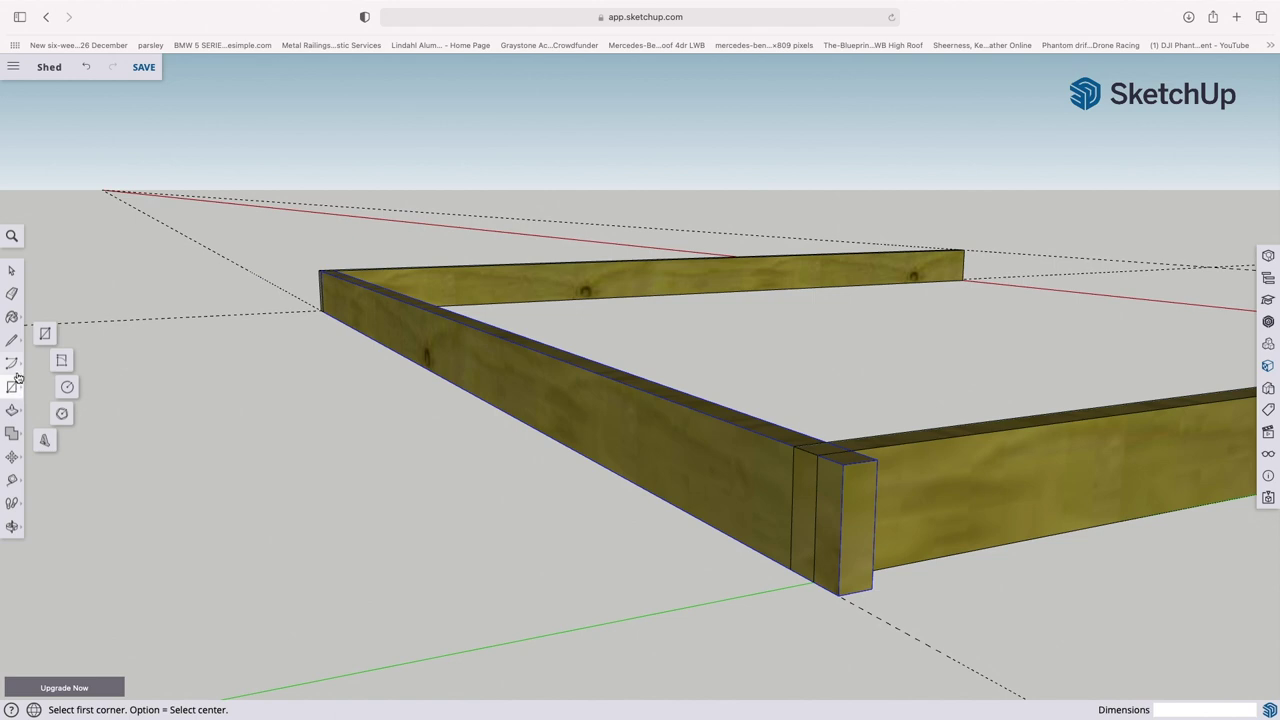
{"action": "left_click", "coordinate": [16, 372]}
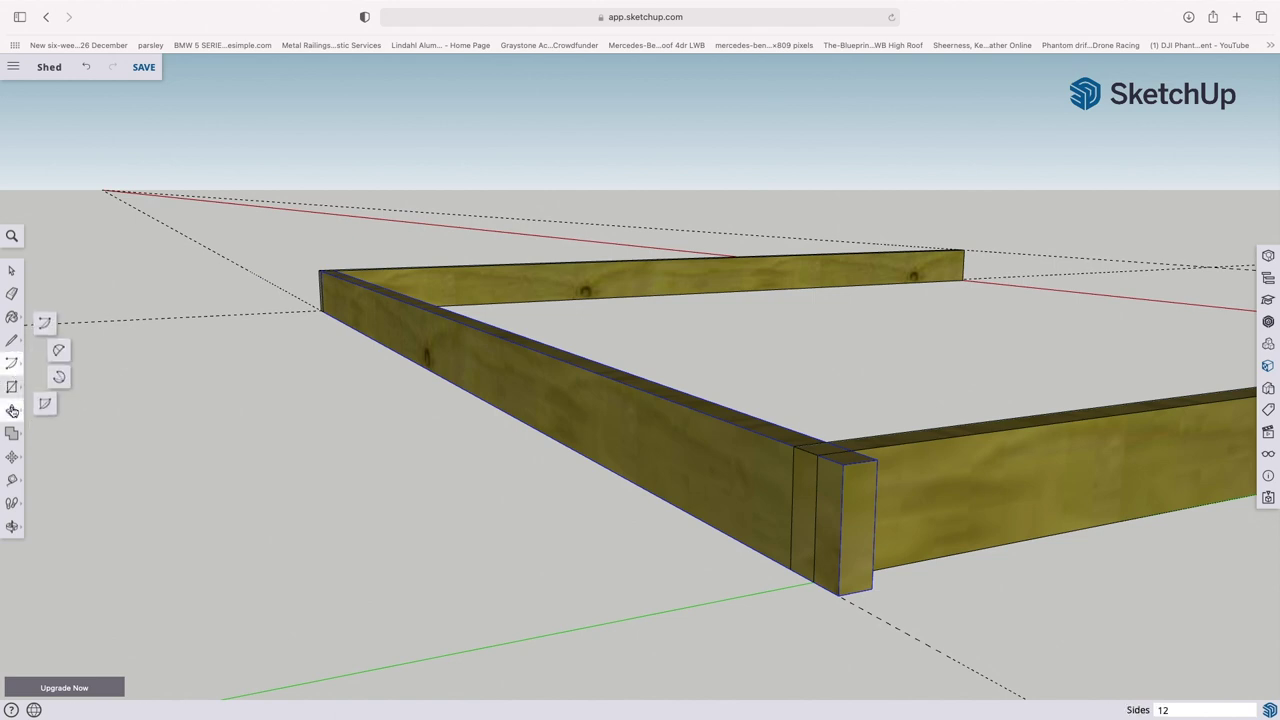
{"action": "left_click", "coordinate": [15, 440]}
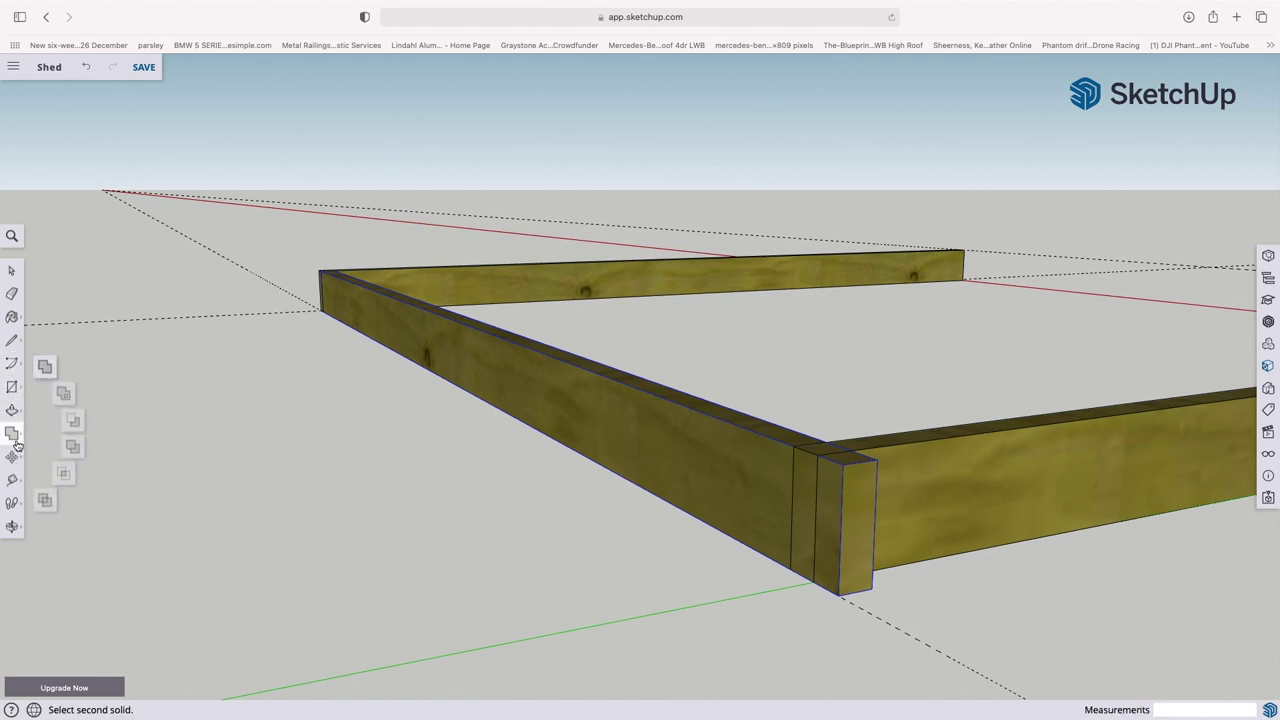
{"action": "left_click", "coordinate": [13, 481]}
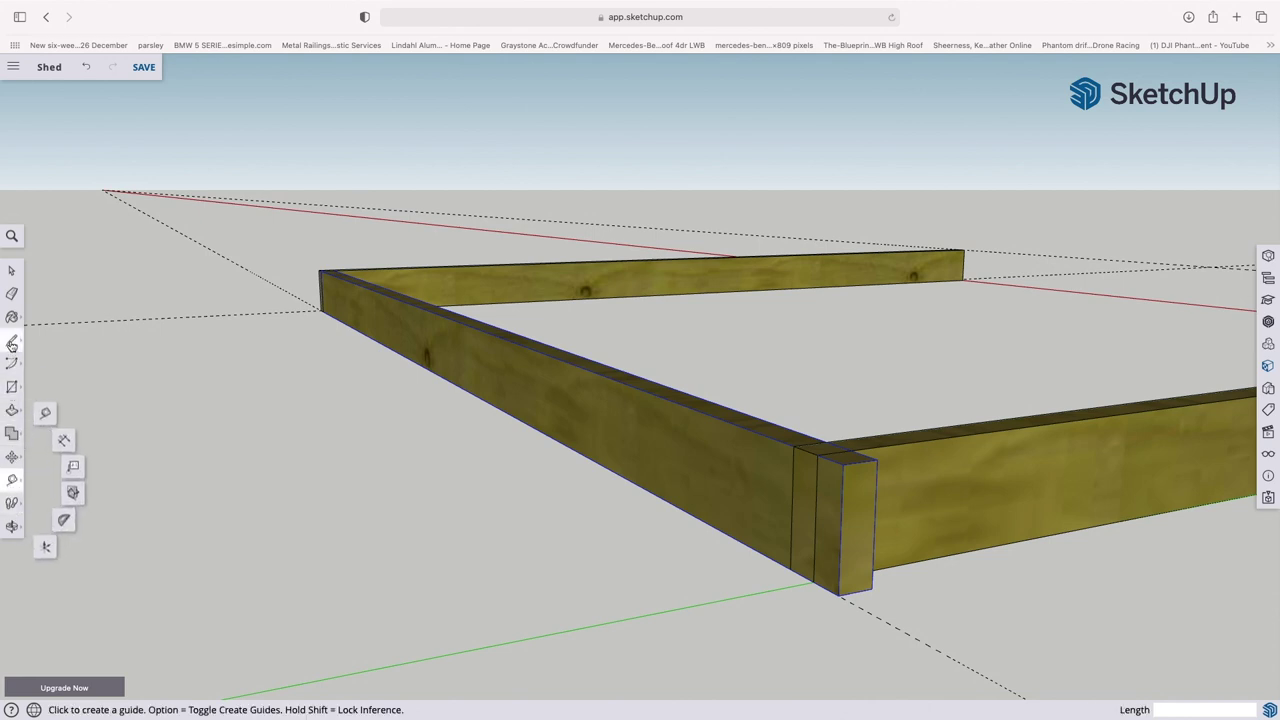
{"action": "left_click", "coordinate": [12, 340]}
{"action": "left_click", "coordinate": [12, 364]}
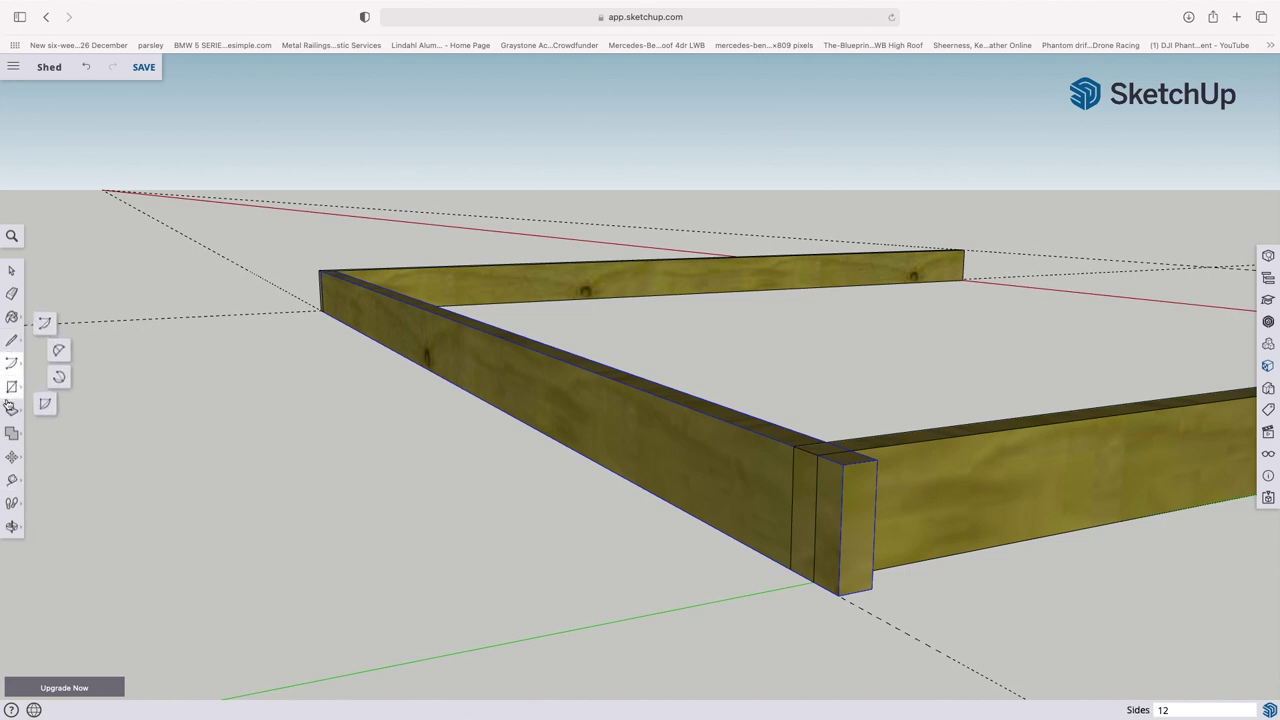
{"action": "left_click", "coordinate": [11, 390]}
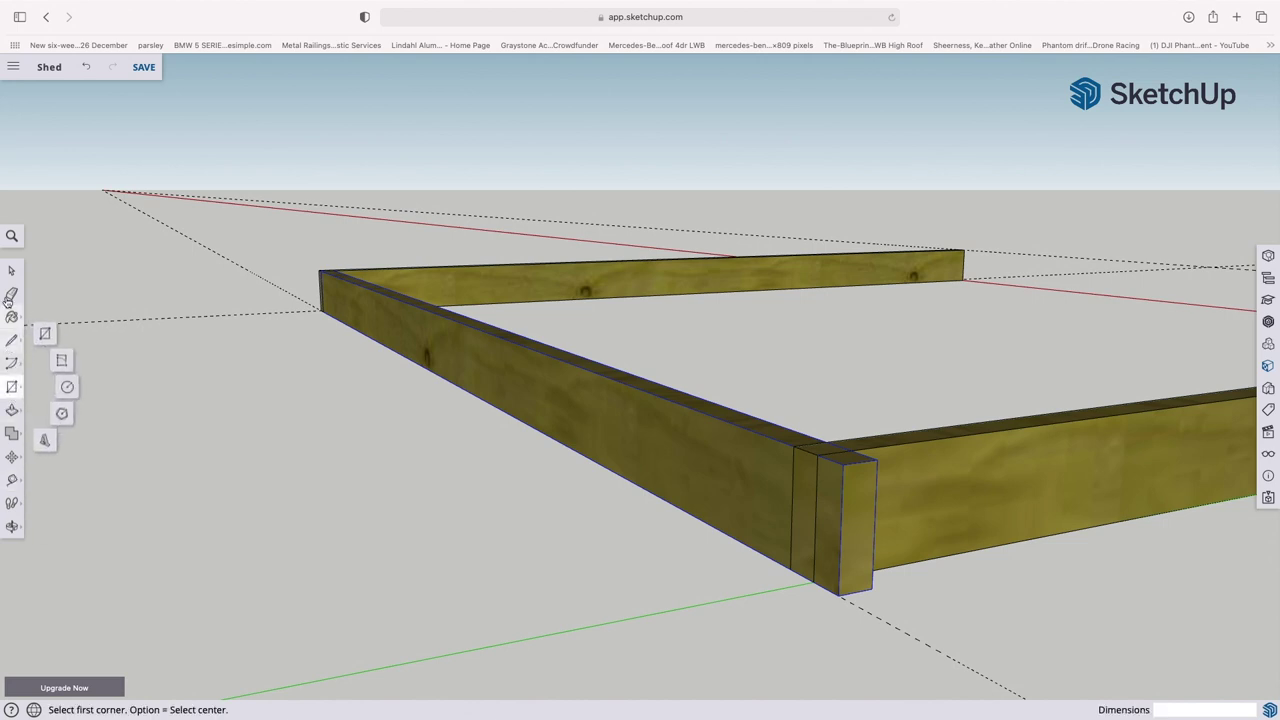
{"action": "left_click", "coordinate": [12, 270]}
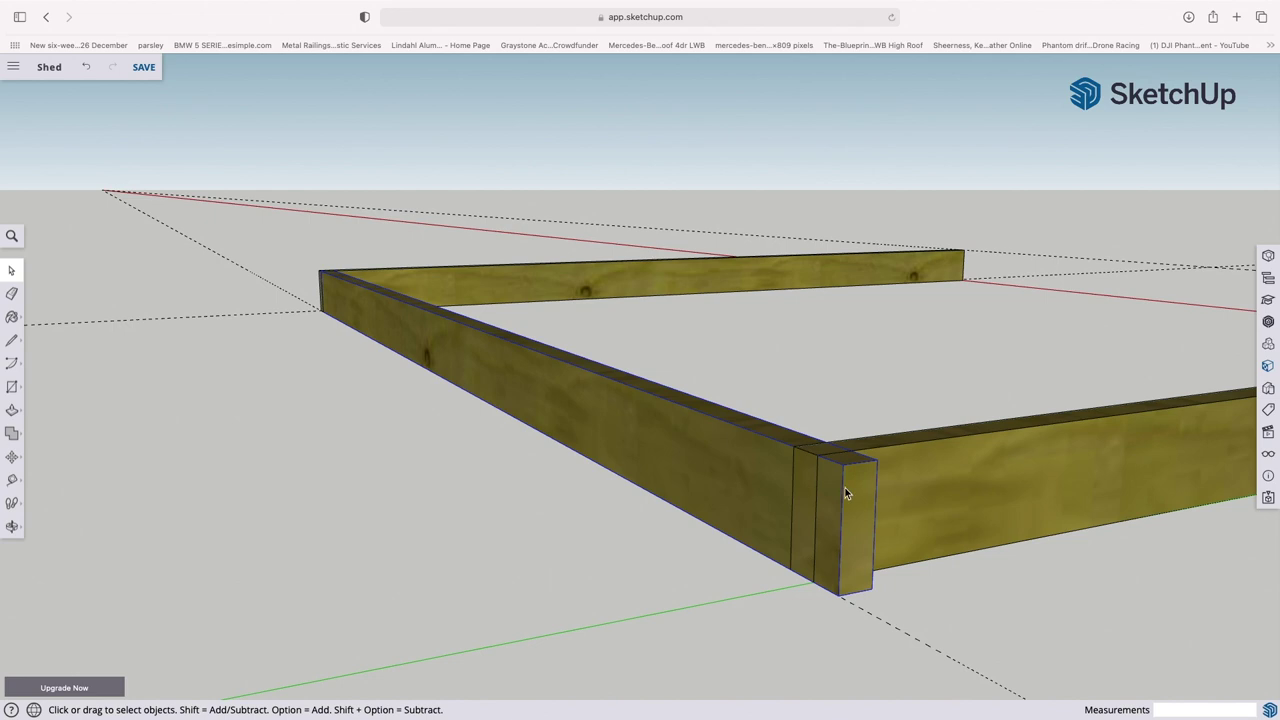
- Pick Rotated Rectangle, then Push/Pull, and open the Solid Tools flyout
{"action": "left_click", "coordinate": [12, 387]}
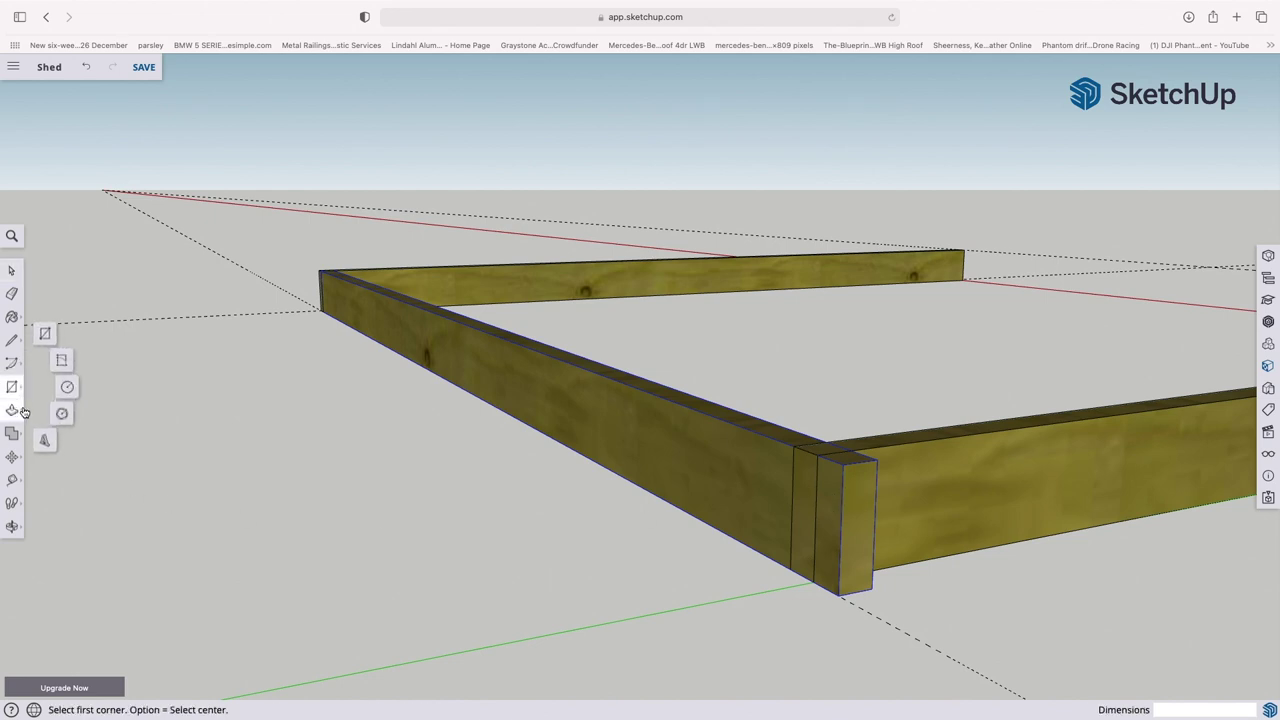
{"action": "left_click", "coordinate": [62, 364]}
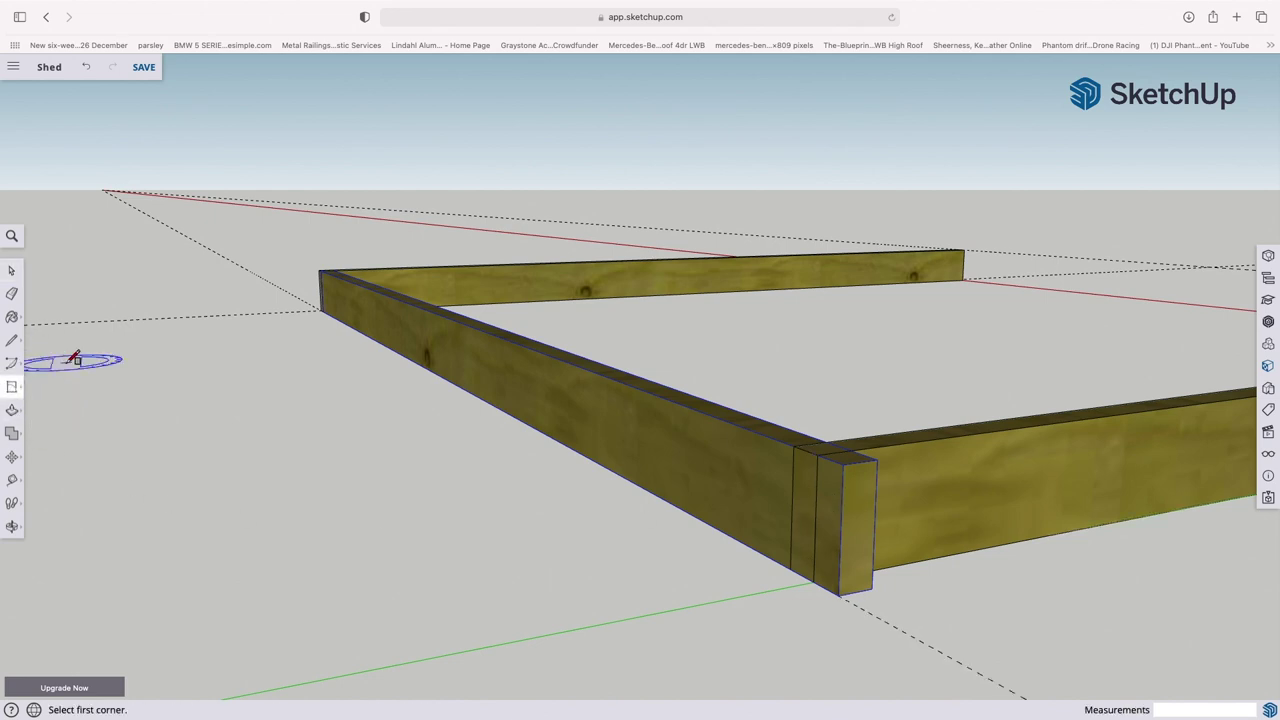
{"action": "left_click", "coordinate": [12, 413]}
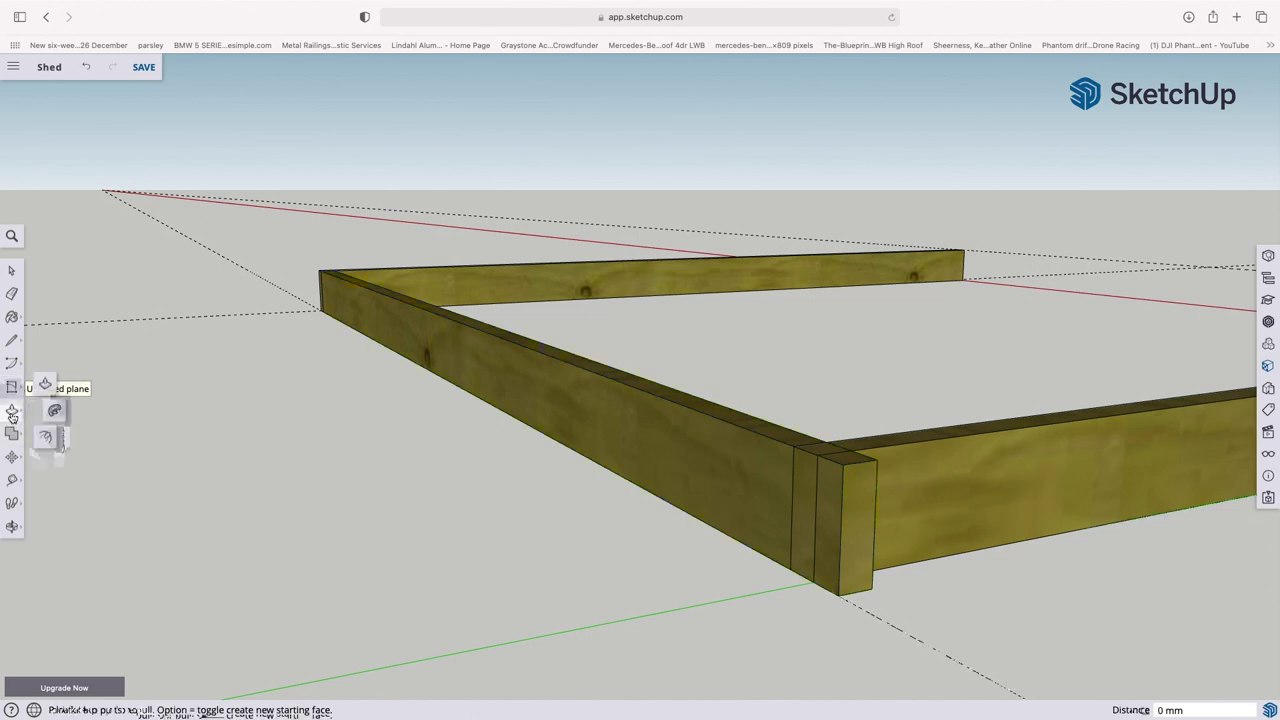
{"action": "left_click", "coordinate": [12, 436]}
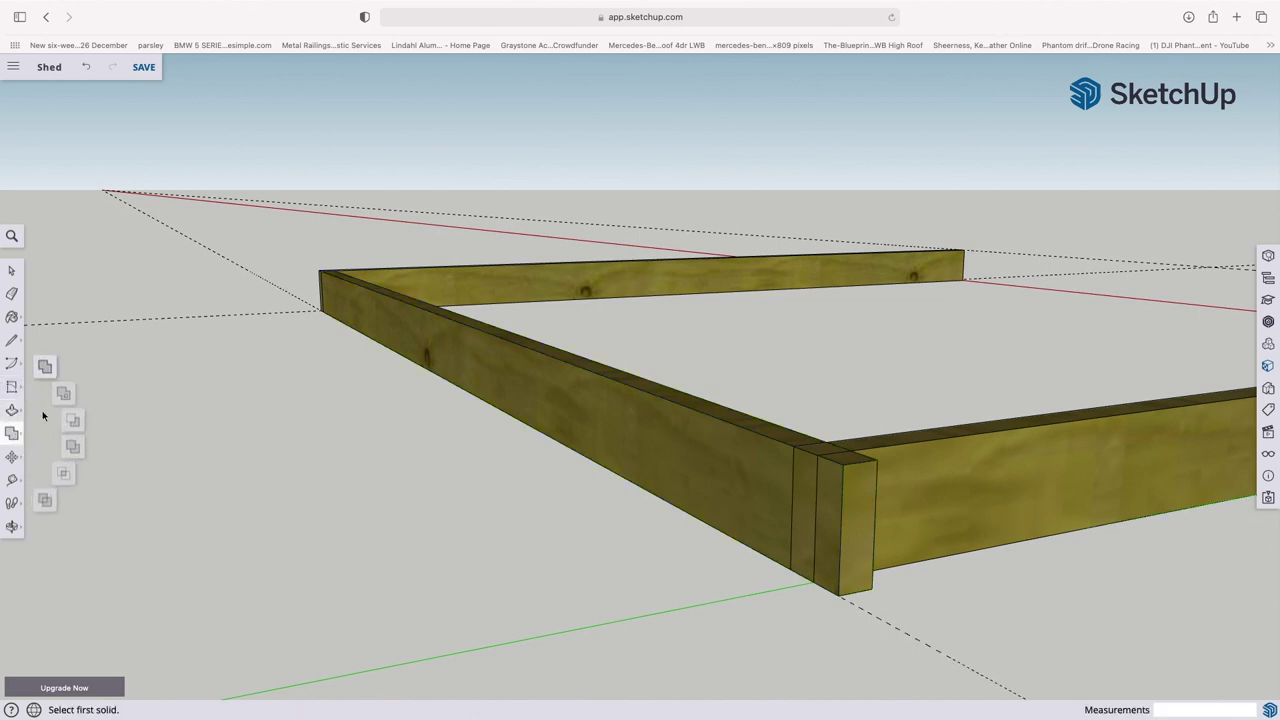
- Try two solid tools, cancel both upgrade notices, and return to the Move tool
{"action": "left_click", "coordinate": [44, 497]}
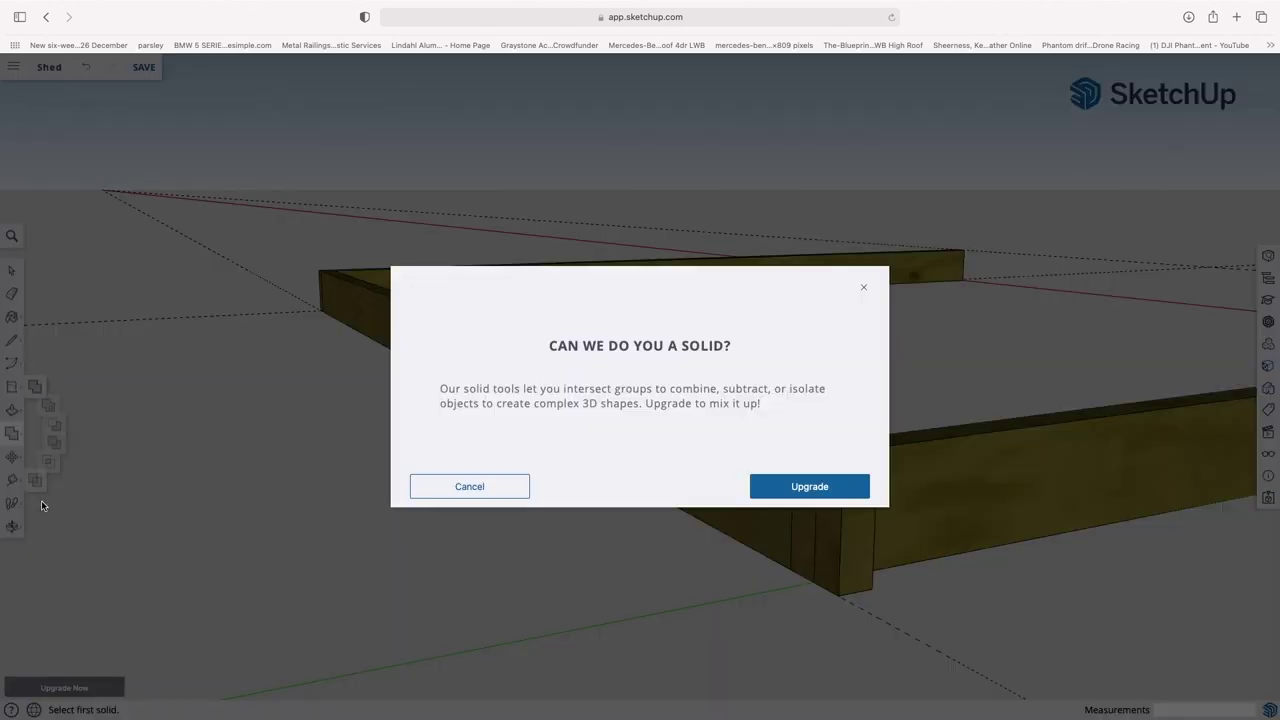
{"action": "left_click", "coordinate": [462, 486]}
{"action": "left_click", "coordinate": [12, 436]}
{"action": "left_click", "coordinate": [65, 398]}
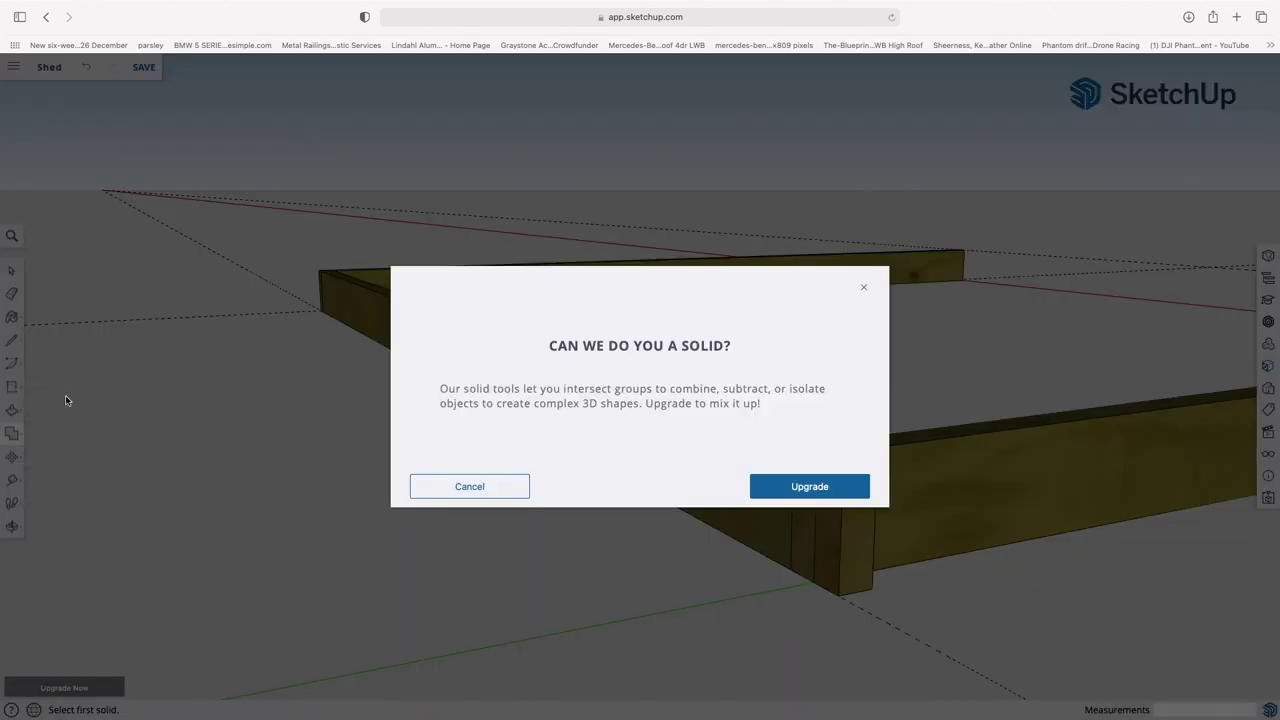
{"action": "left_click", "coordinate": [432, 486]}
{"action": "left_click", "coordinate": [12, 456]}
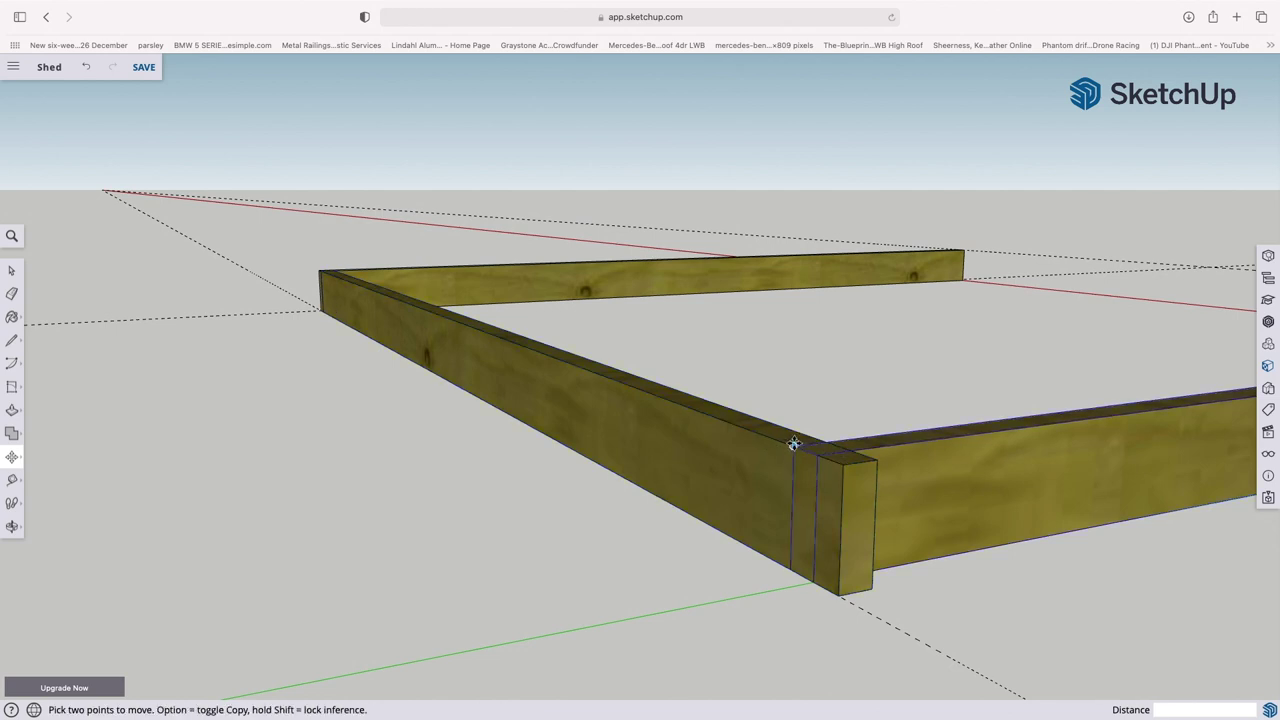
- Scale the long side beam to 0.97 along the green axis so it ends flush with the front beam
{"action": "left_click", "coordinate": [13, 458]}
{"action": "left_click", "coordinate": [46, 484]}
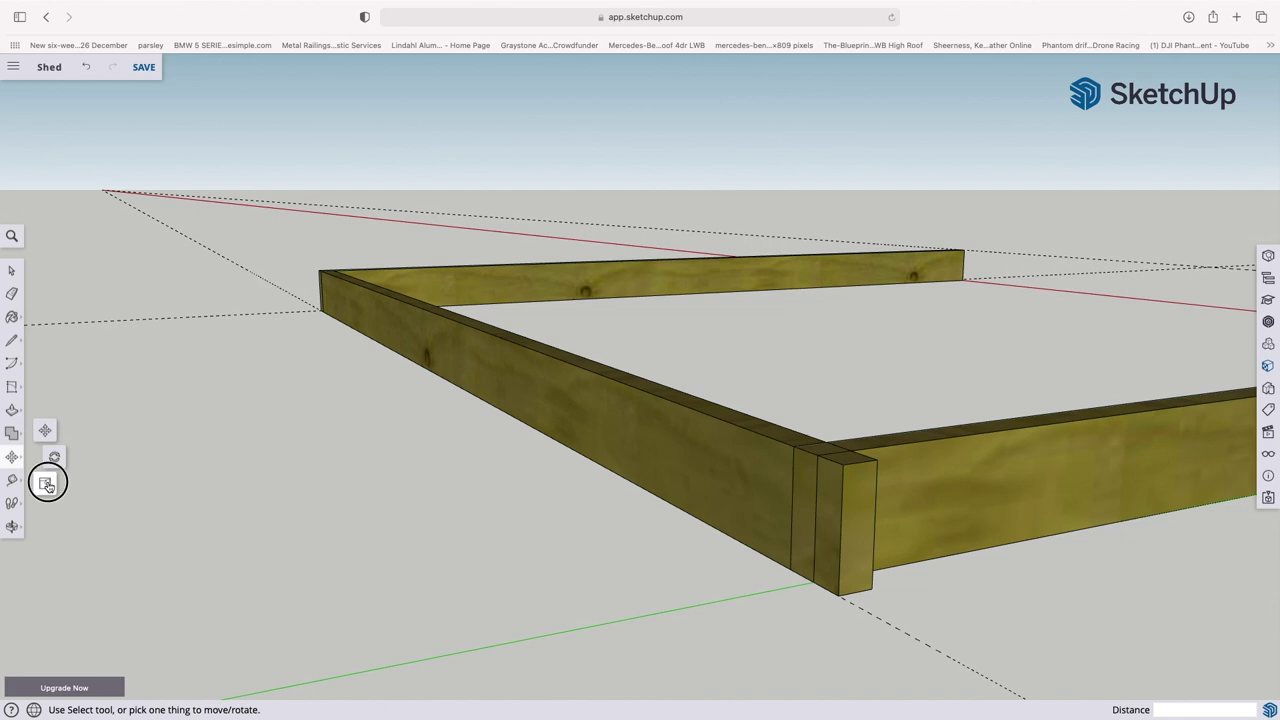
{"action": "left_click", "coordinate": [637, 442]}
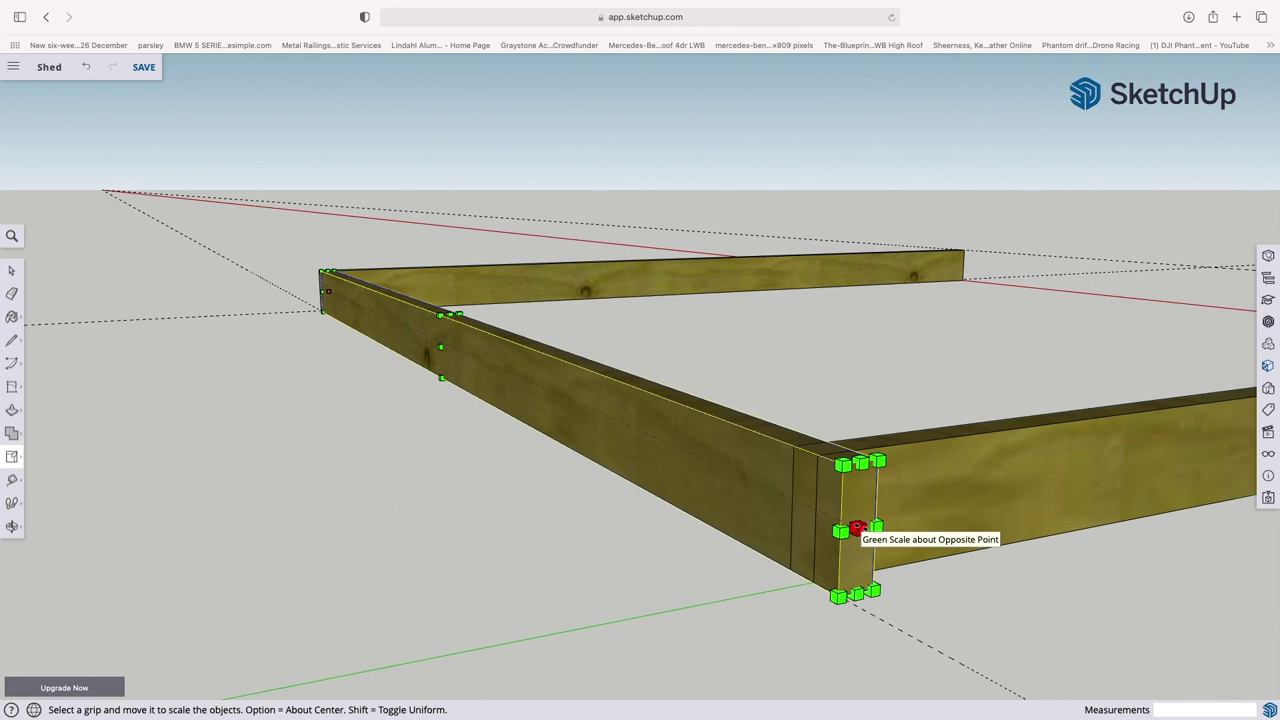
{"action": "left_click_drag", "start_coordinate": [856, 527], "coordinate": [790, 480]}
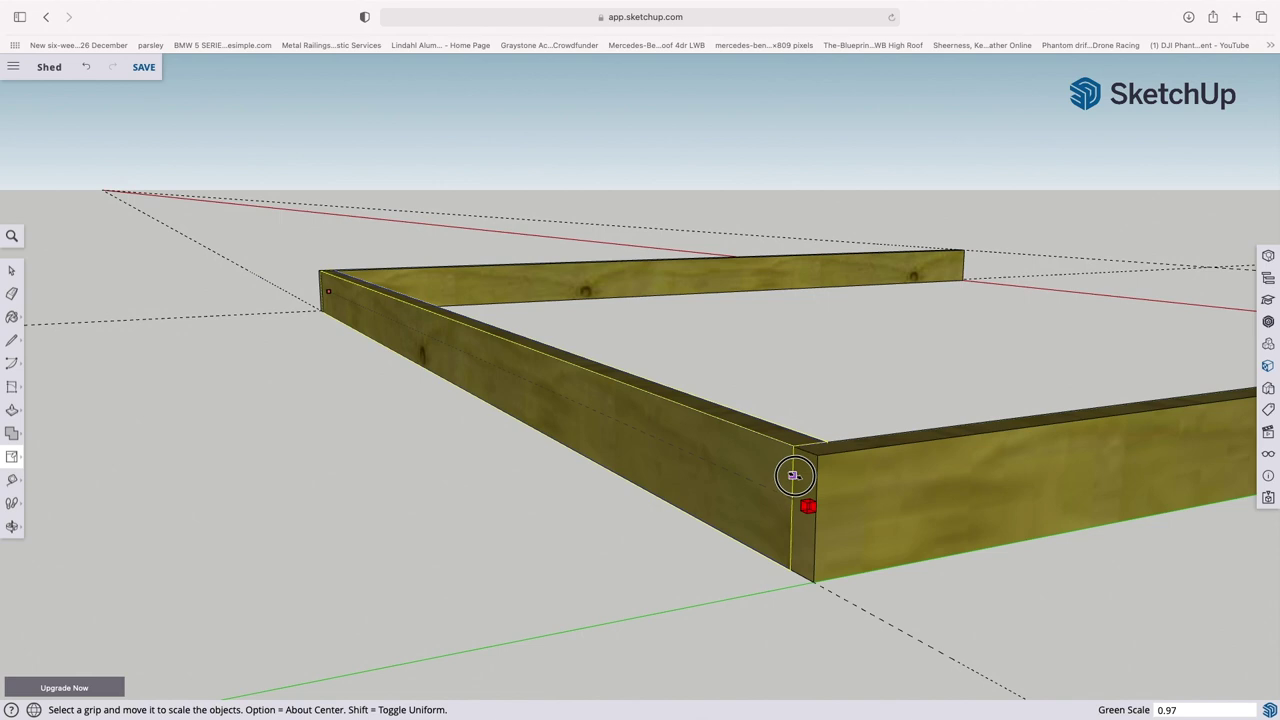
{"action": "left_click", "coordinate": [806, 480]}
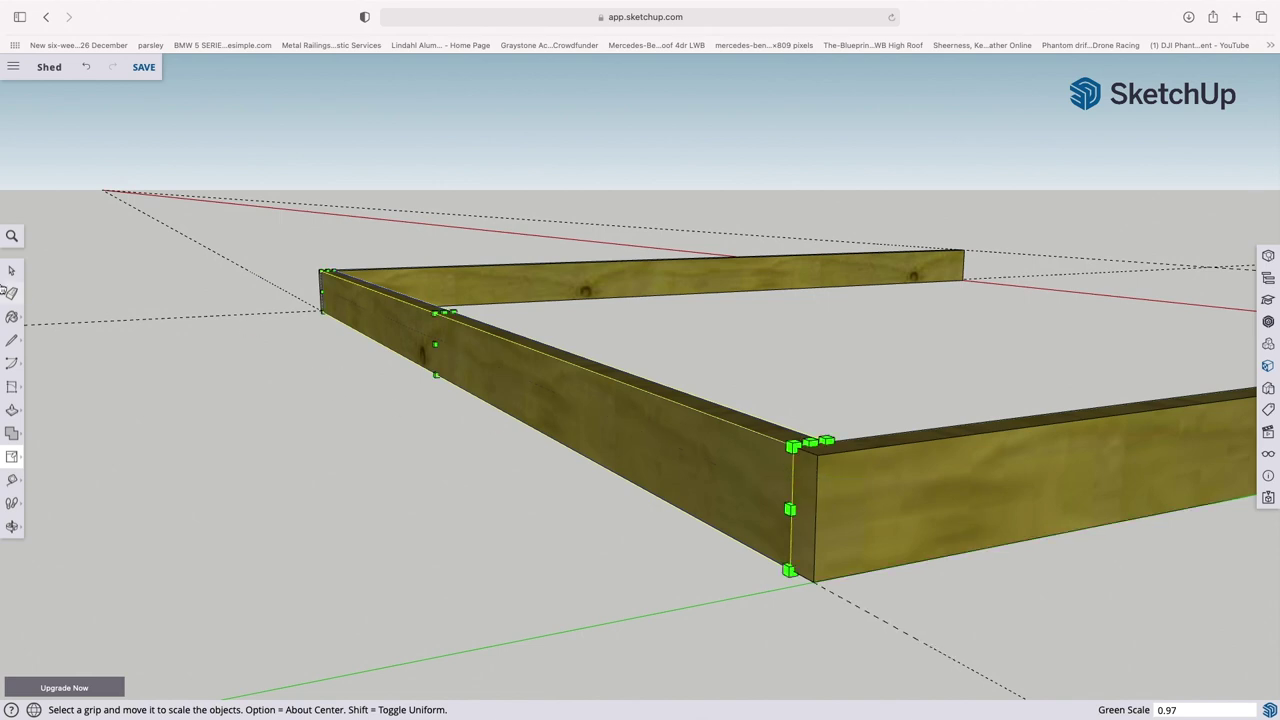
{"action": "left_click", "coordinate": [11, 530]}
{"action": "left_click", "coordinate": [44, 472]}
{"action": "left_click_drag", "start_coordinate": [766, 351], "coordinate": [541, 224]}
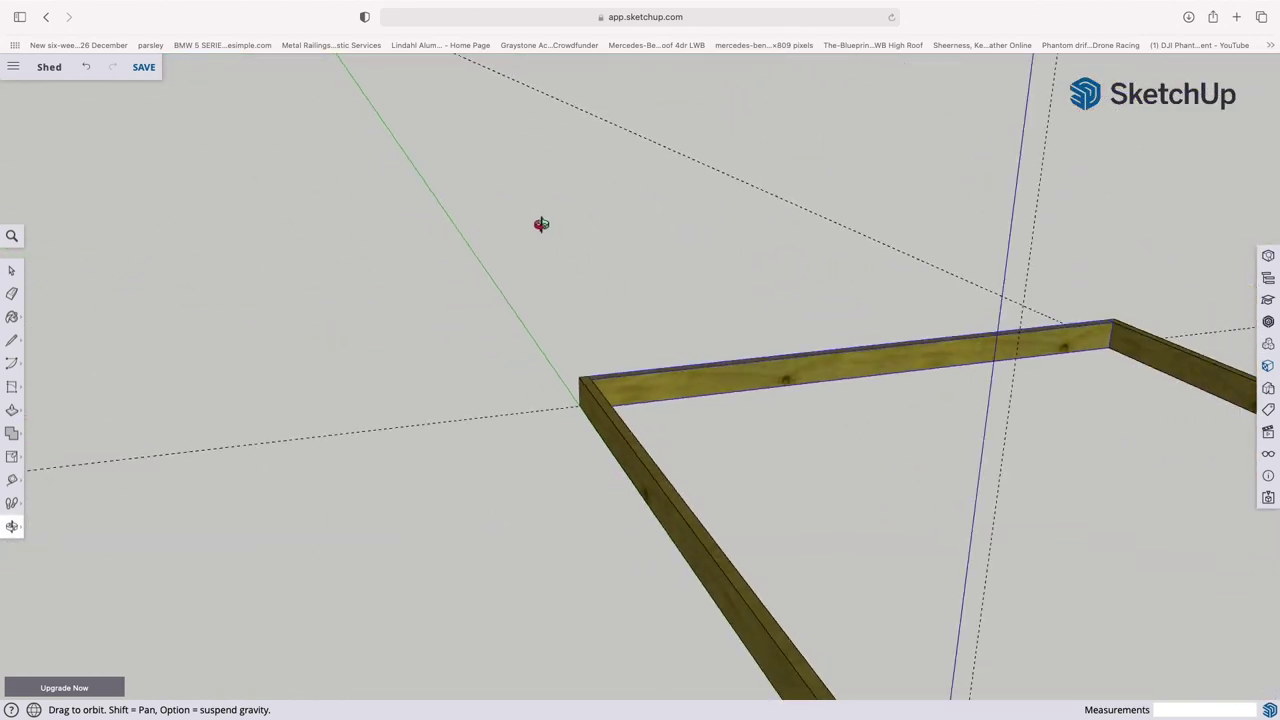
- Orbit and zoom to look down on the frame with the left side beam centred
{"action": "scroll", "coordinate": [541, 224], "scroll_direction": "down", "scroll_amount": 3}
{"action": "left_click_drag", "start_coordinate": [605, 309], "coordinate": [900, 369]}
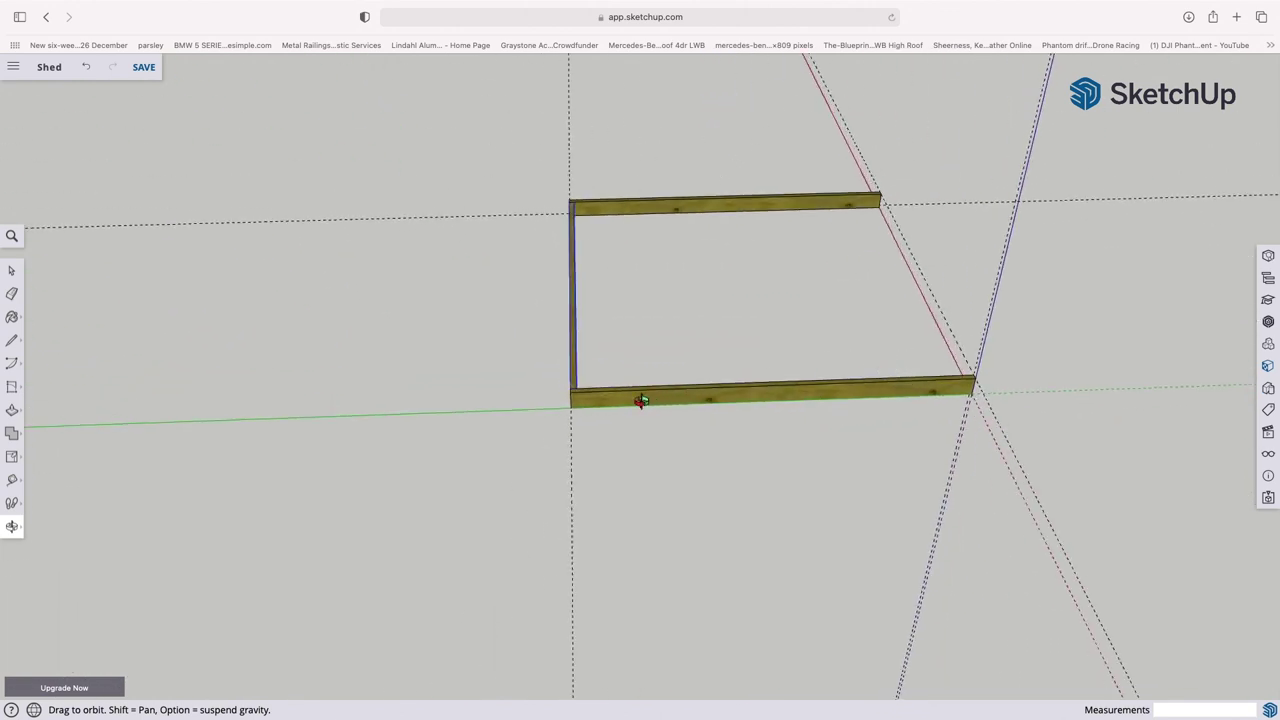
{"action": "scroll", "coordinate": [565, 309], "scroll_direction": "up", "scroll_amount": 5}
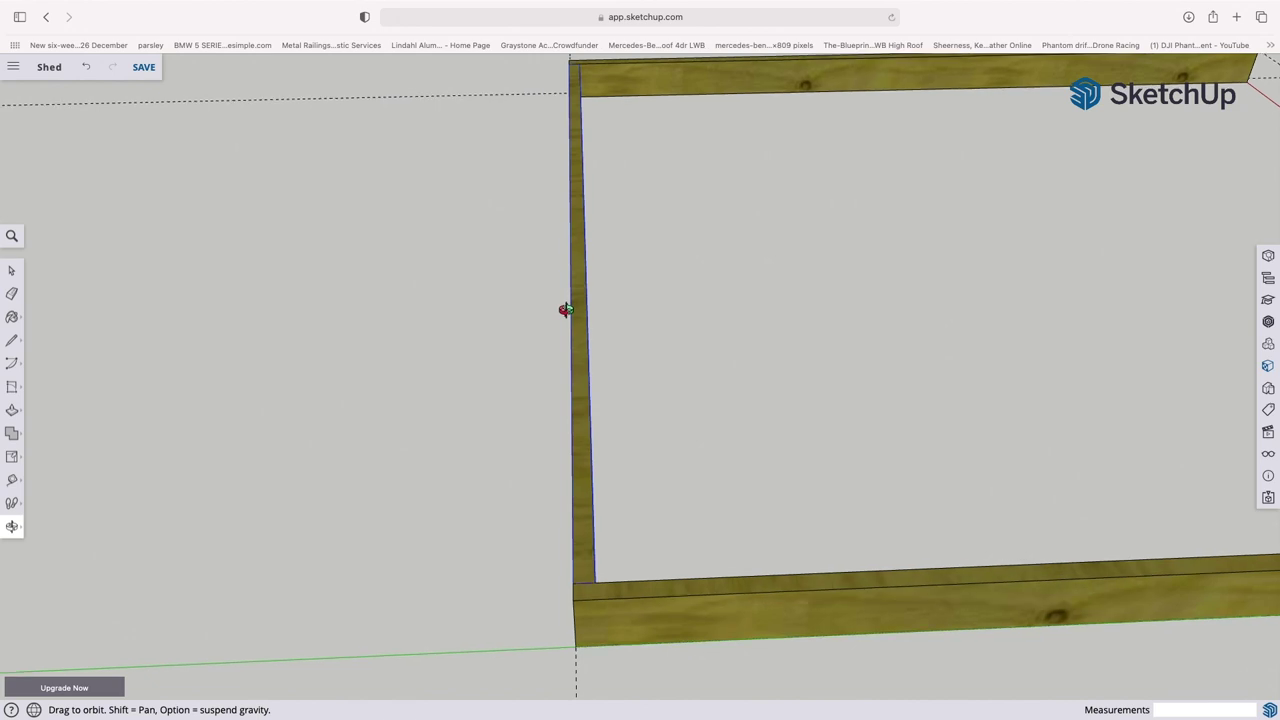
{"action": "scroll", "coordinate": [565, 309], "scroll_direction": "down", "scroll_amount": 2}
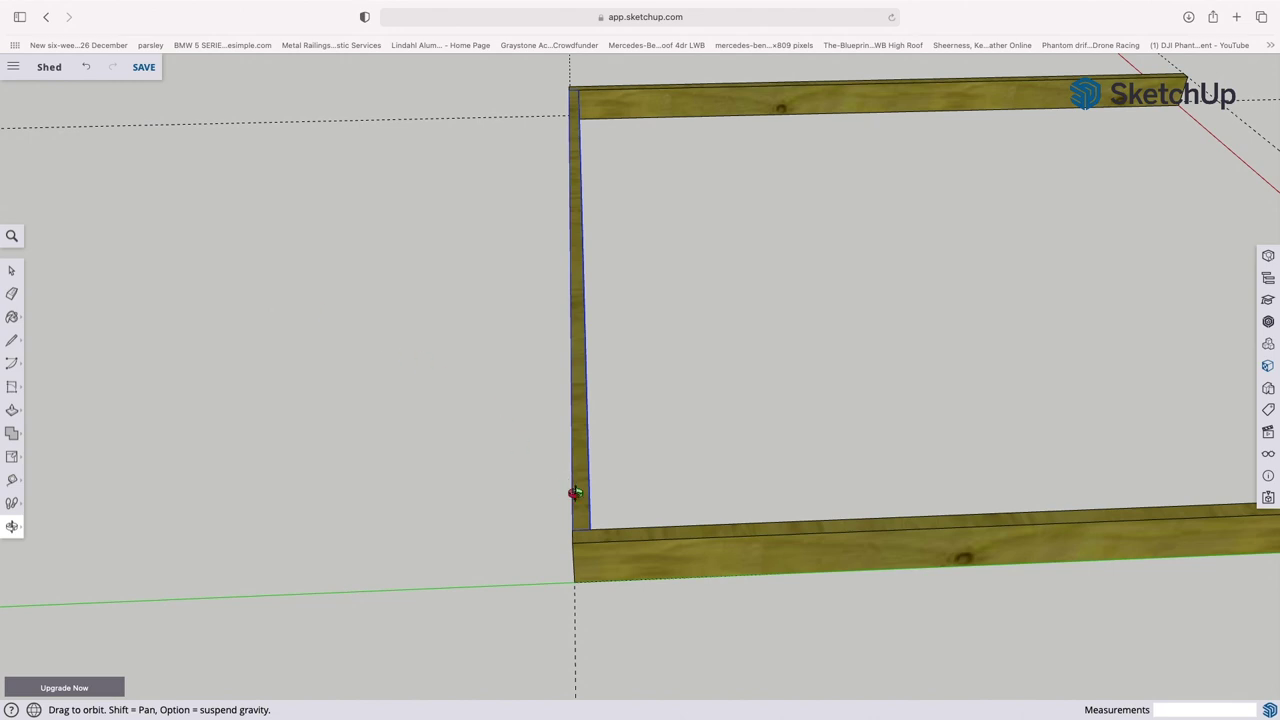
{"action": "left_click", "coordinate": [10, 483]}
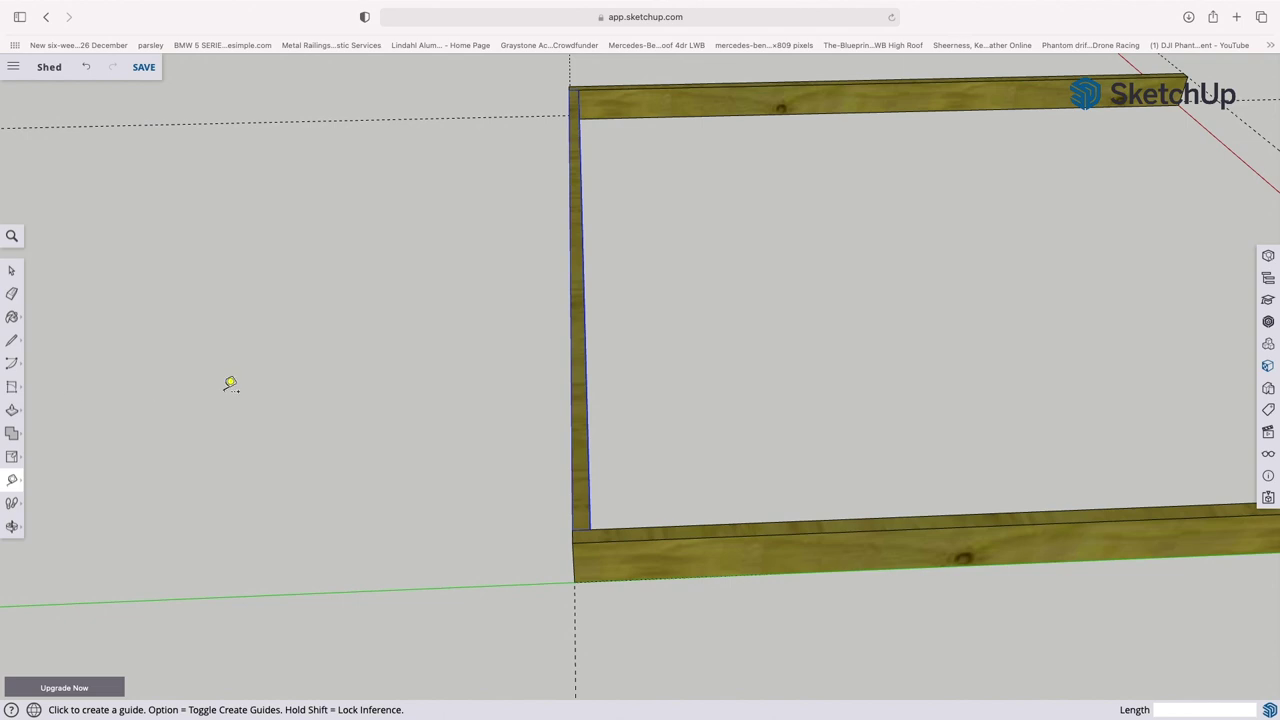
- Place a Tape Measure guide 1200 mm in from the left side beam
{"action": "left_click", "coordinate": [591, 507]}
{"action": "left_click", "coordinate": [579, 411]}
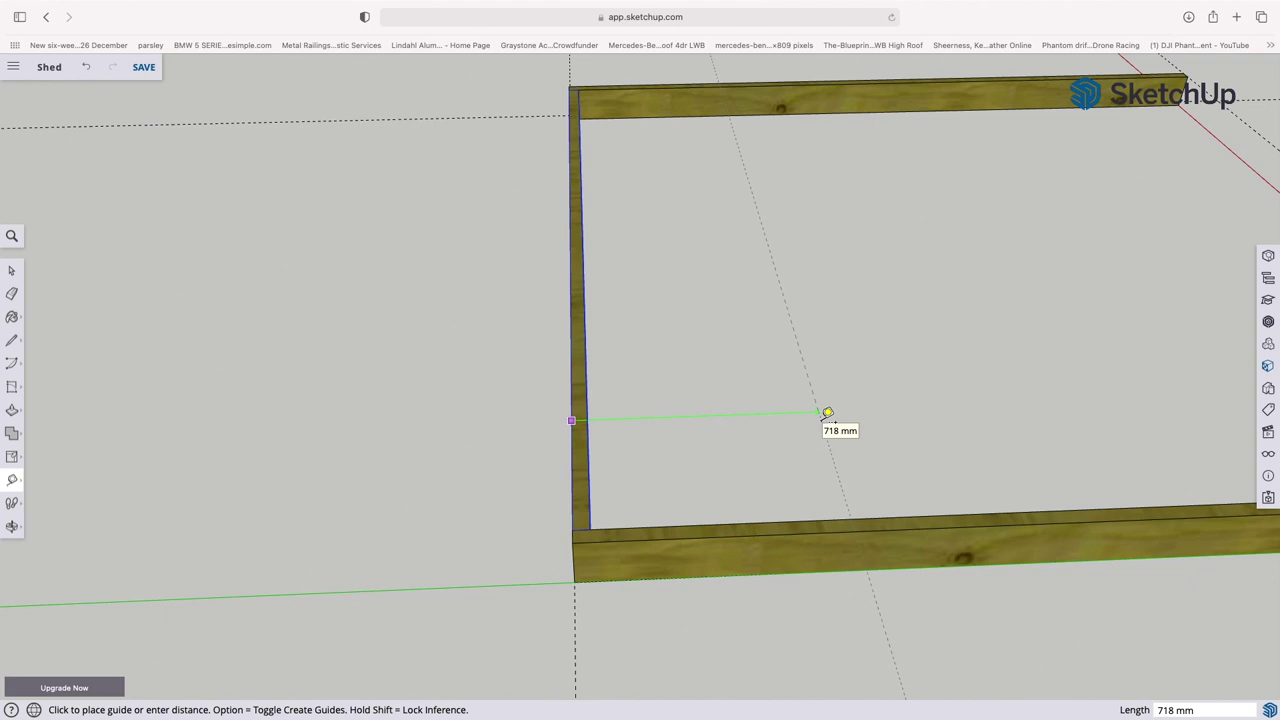
{"action": "type", "text": "1"}
{"action": "key", "text": "Return"}
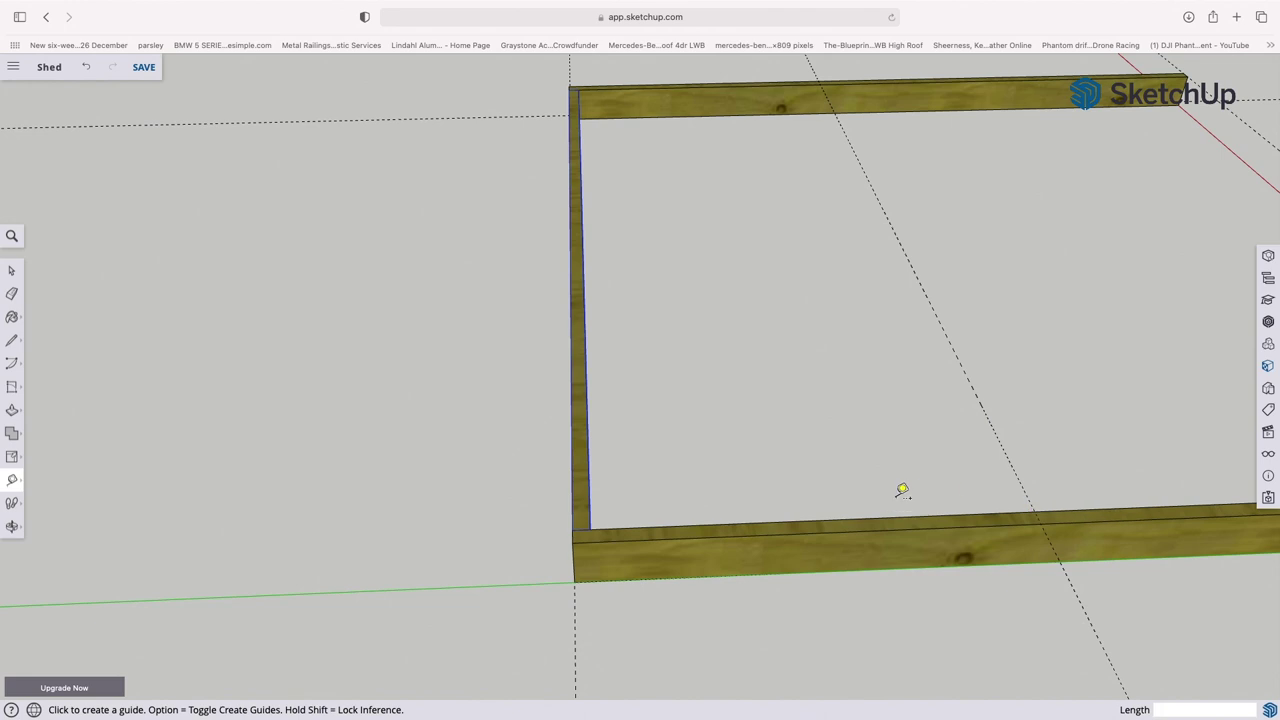
- Offset two more parallel guides about 22.5 mm apart to mark a joist's width
{"action": "left_click", "coordinate": [1000, 443]}
{"action": "left_click", "coordinate": [994, 439]}
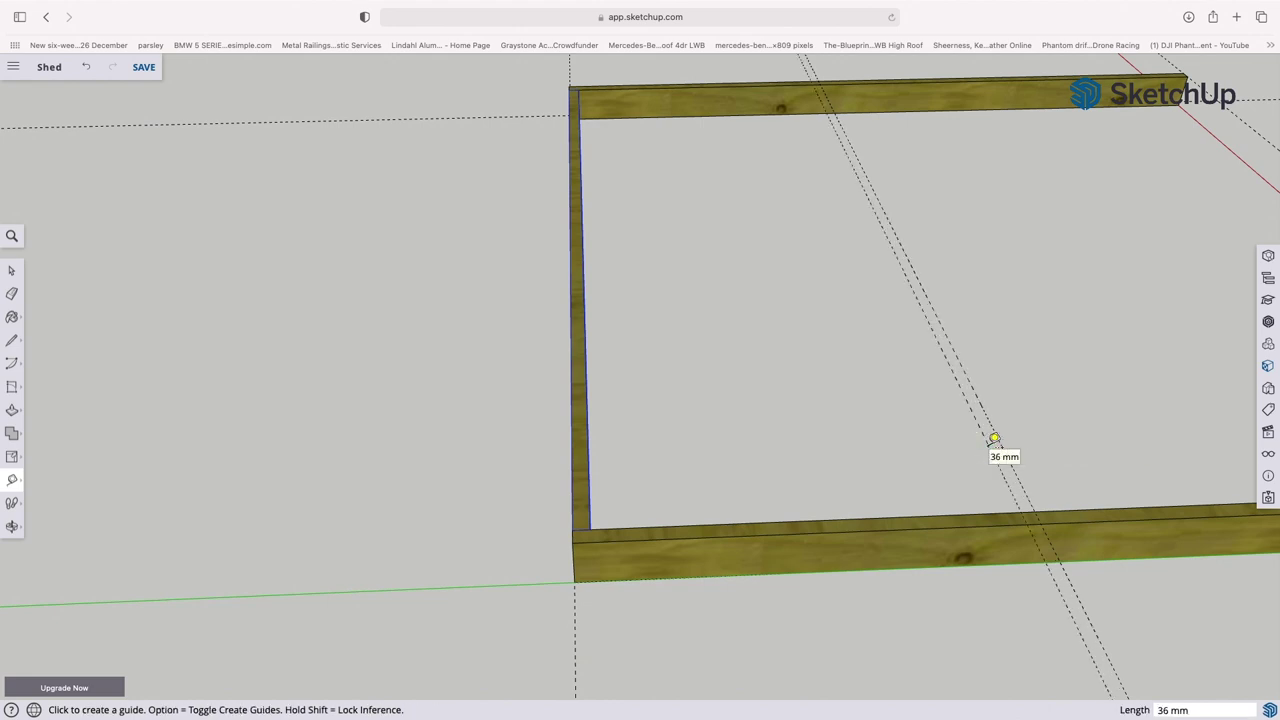
{"action": "type", "text": "22"}
{"action": "key", "text": "Return"}
{"action": "left_click", "coordinate": [994, 420]}
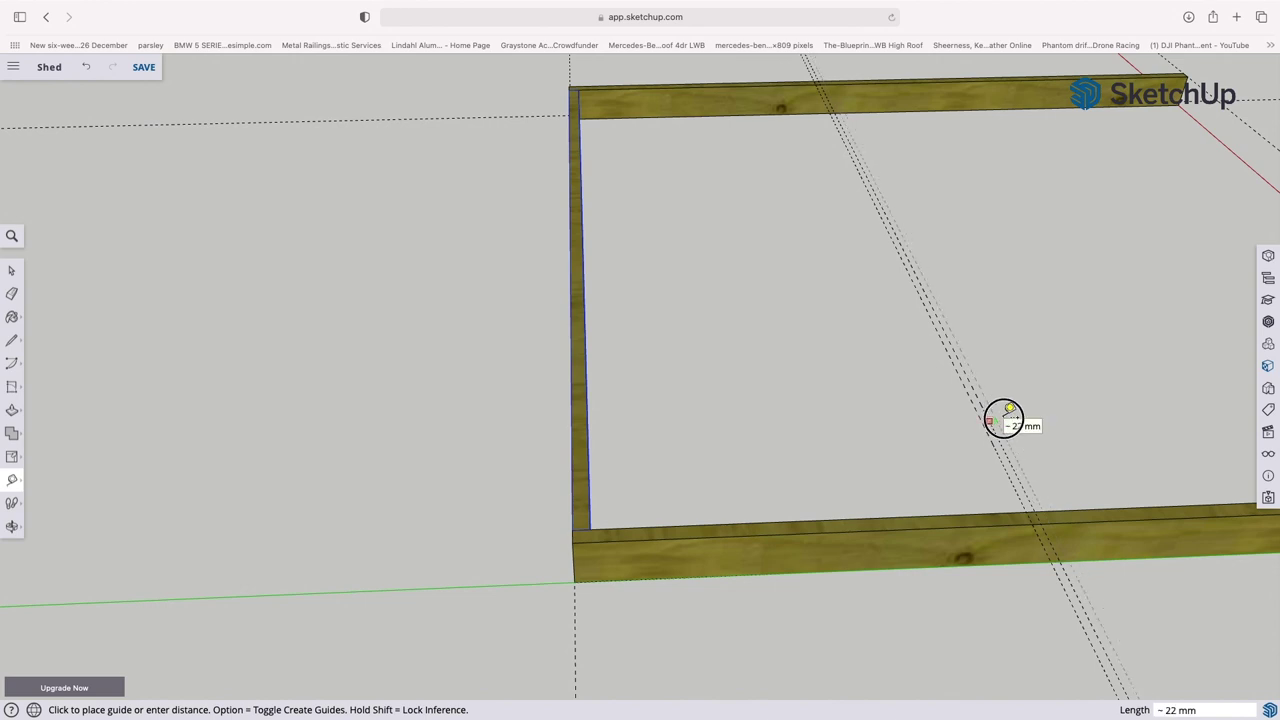
{"action": "left_click", "coordinate": [1004, 420]}
{"action": "type", "text": "22"}
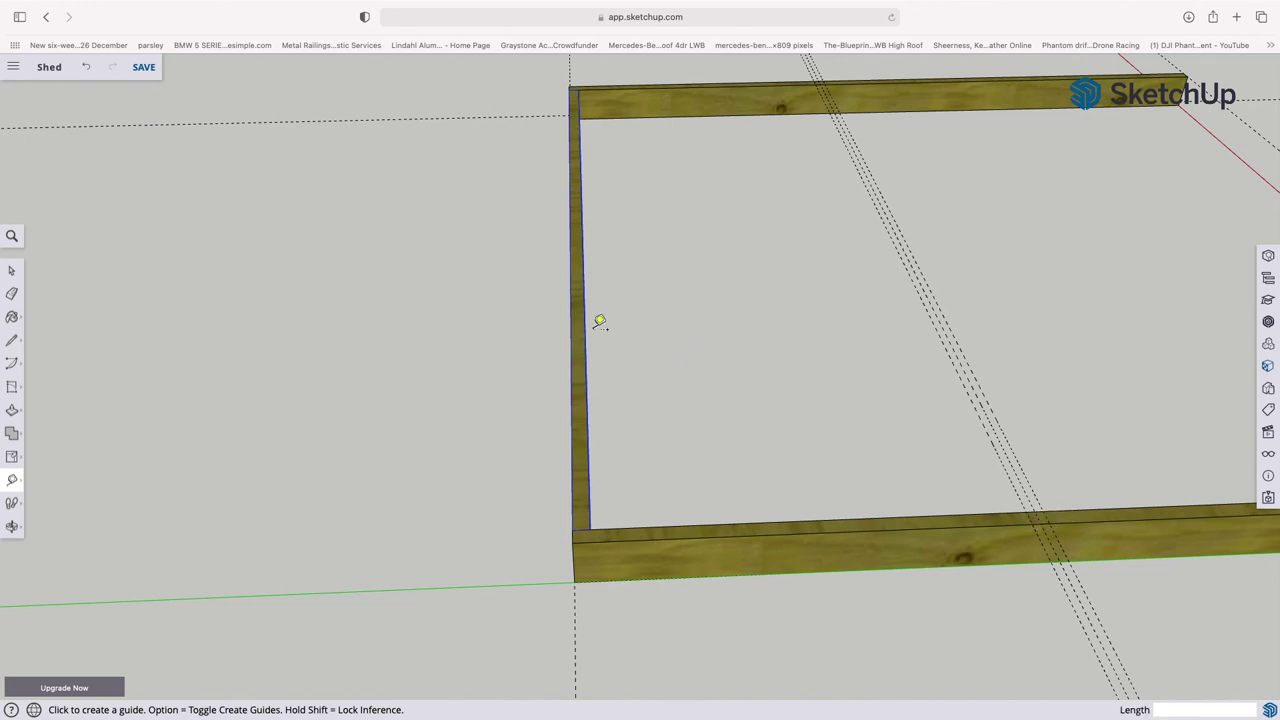
{"action": "left_click", "coordinate": [12, 270]}
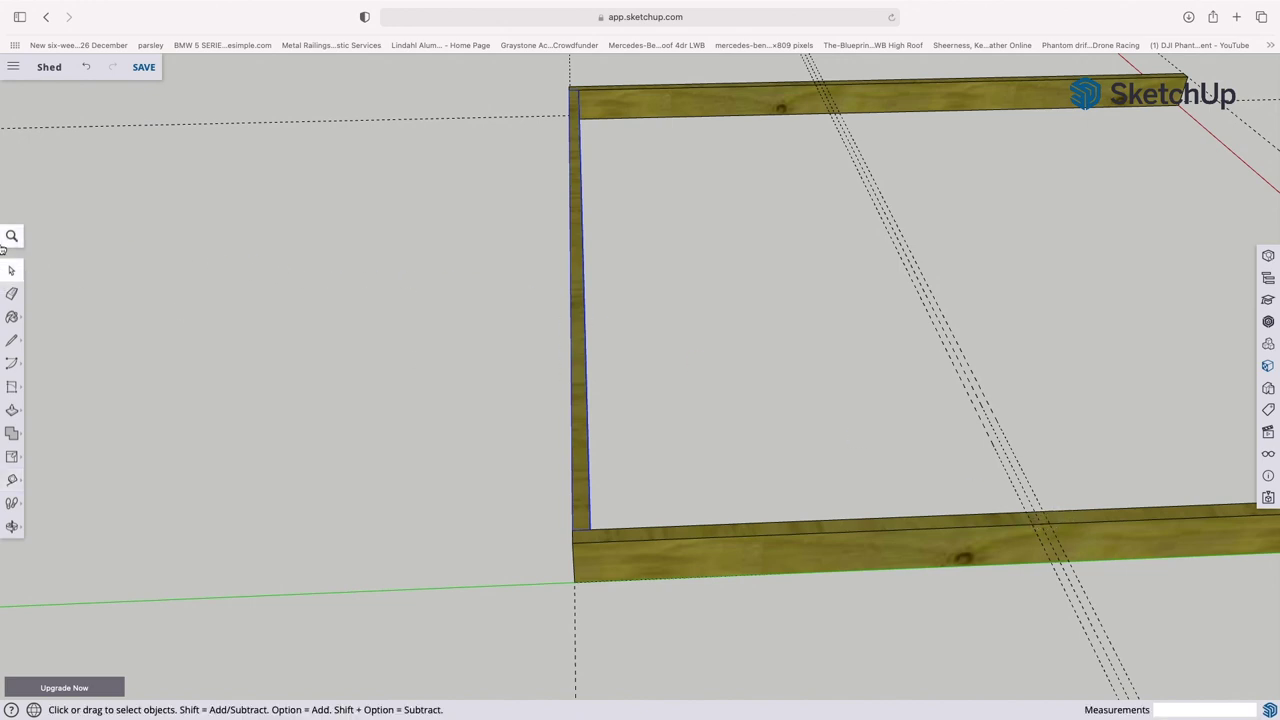
- Clear the guide selection, pick the left side beam, and switch from Scale to Move
{"action": "left_click", "coordinate": [1012, 472]}
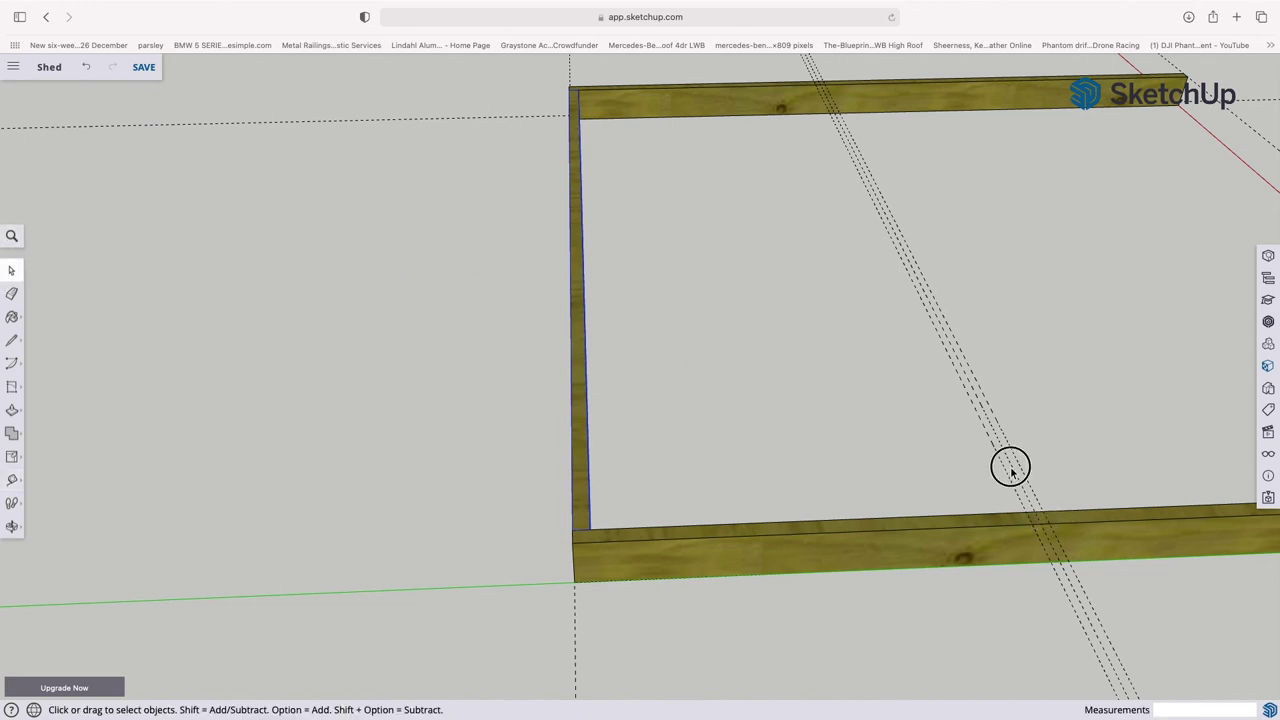
{"action": "left_click", "coordinate": [1008, 503]}
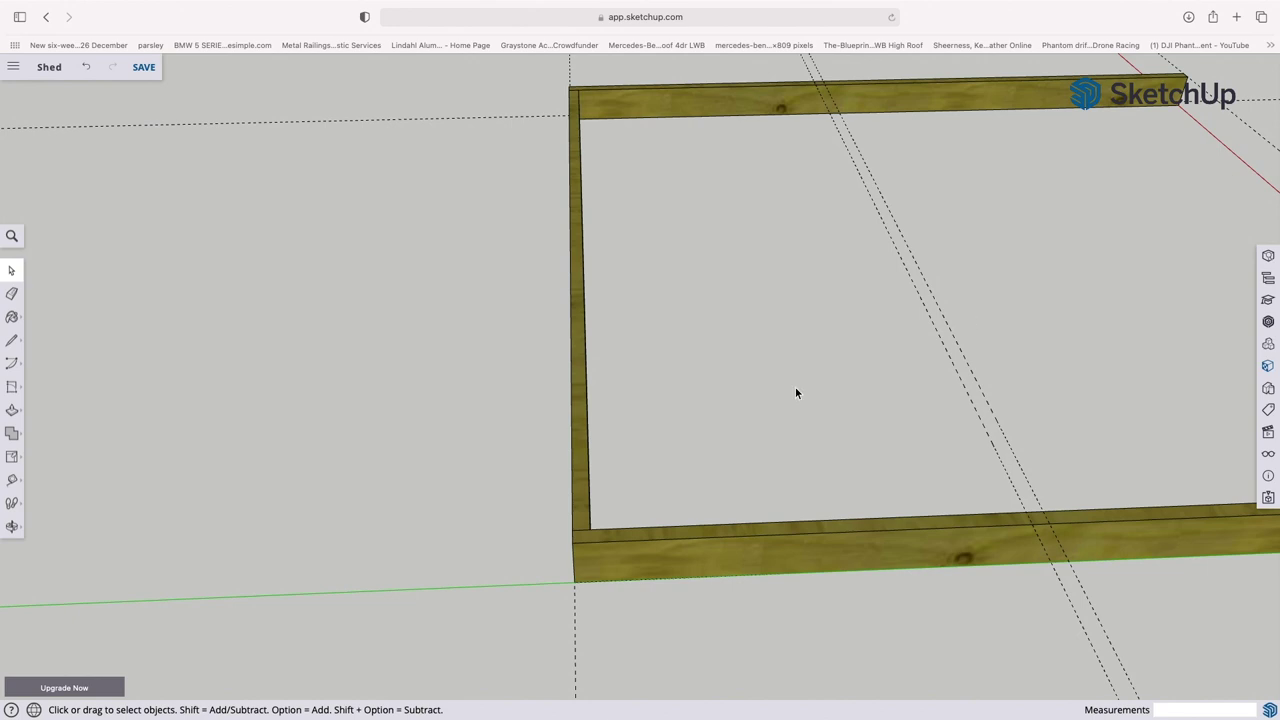
{"action": "left_click", "coordinate": [14, 459]}
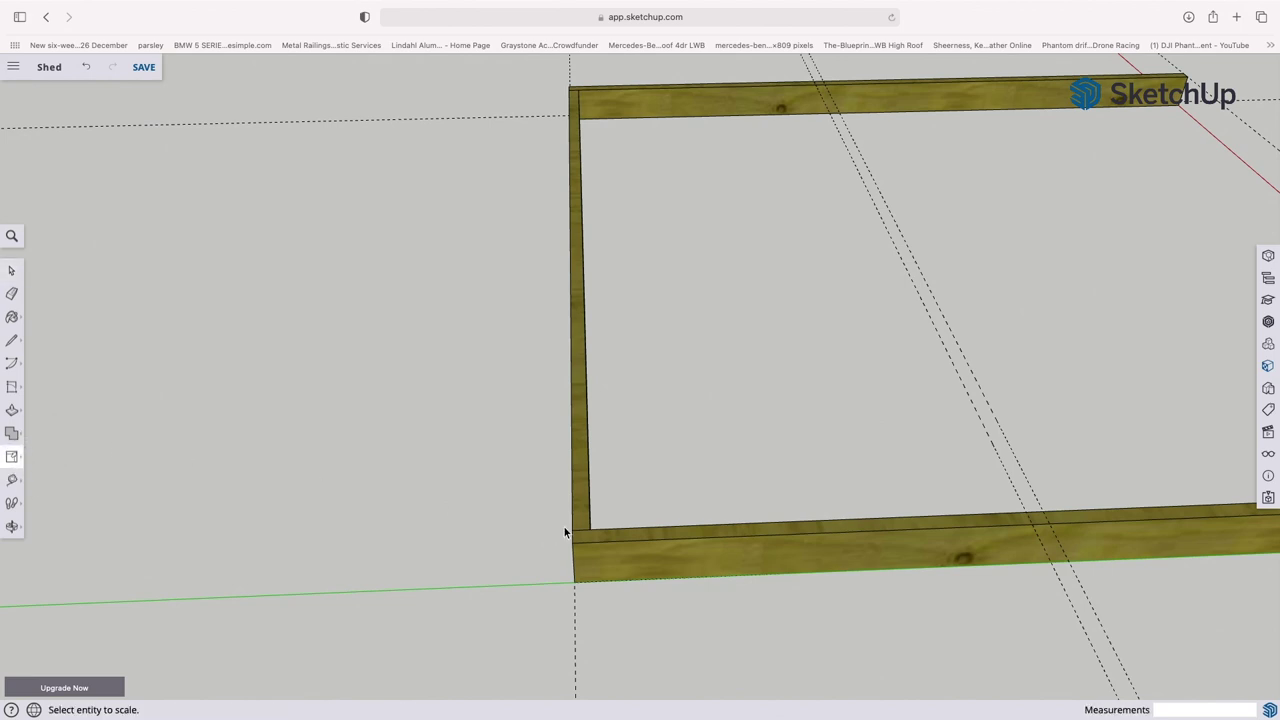
{"action": "left_click", "coordinate": [576, 490]}
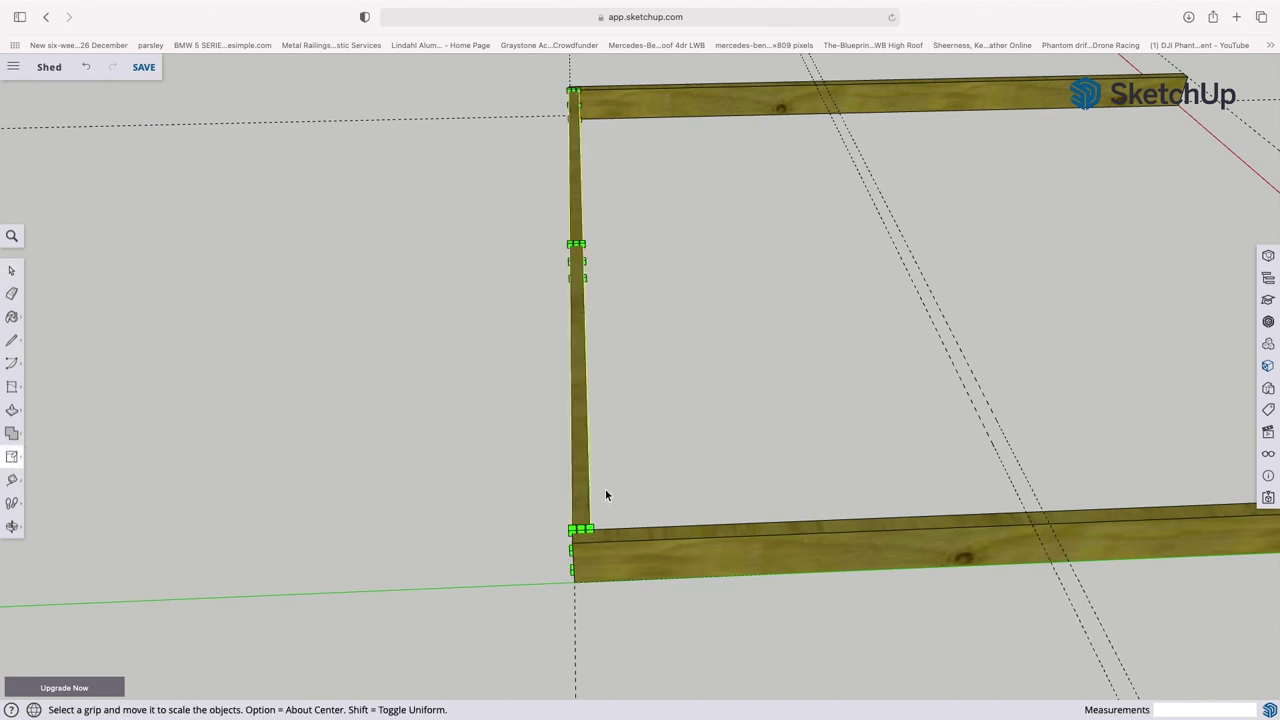
{"action": "left_click", "coordinate": [13, 455]}
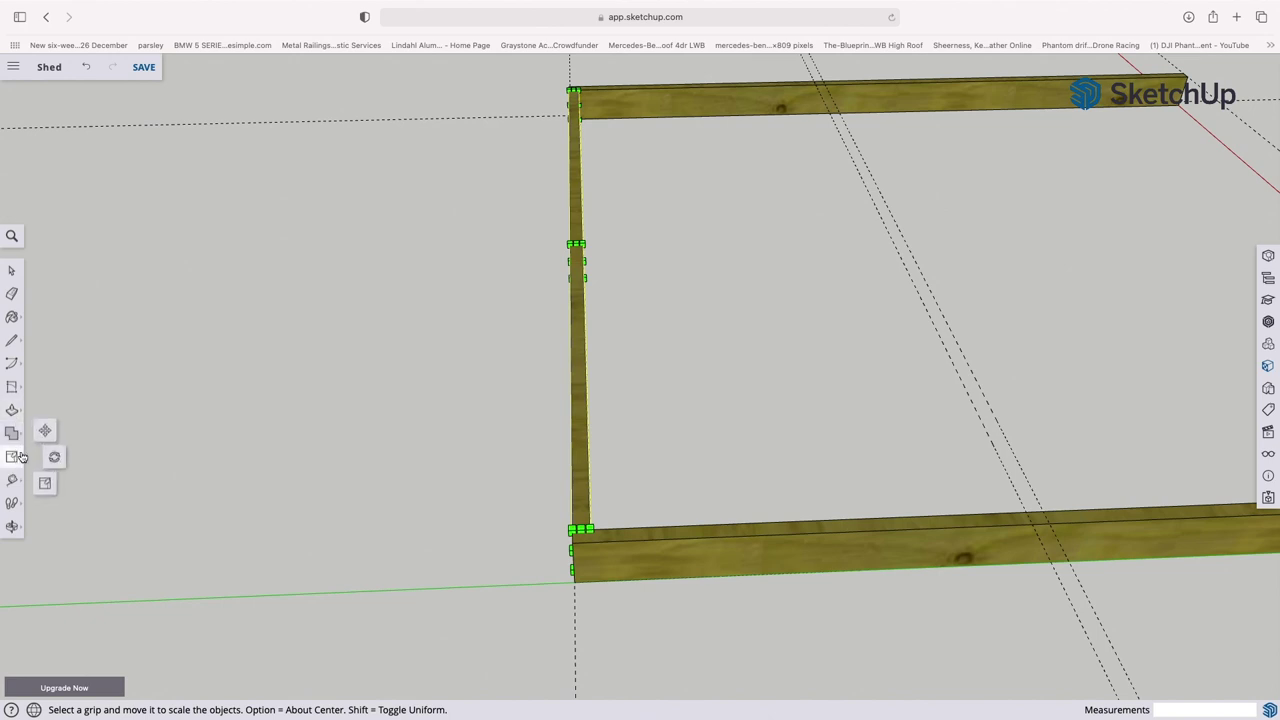
{"action": "left_click", "coordinate": [44, 432]}
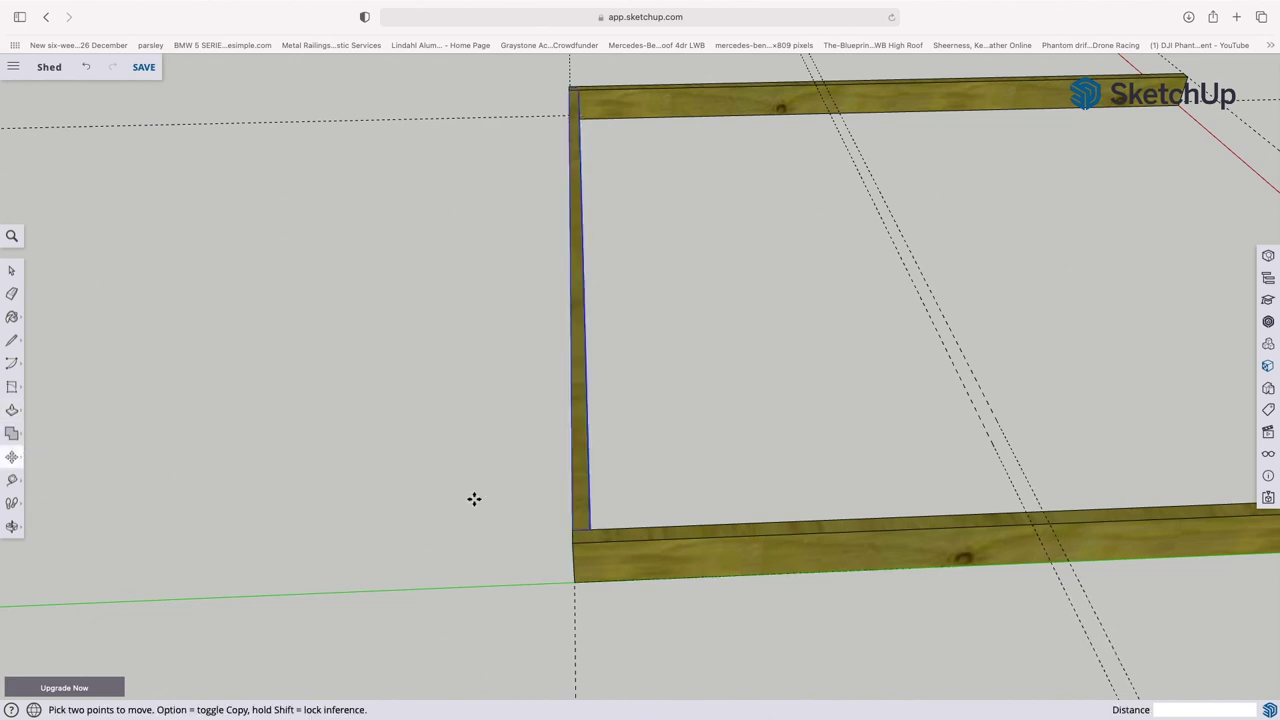
- Copy the side board into mid-frame as a joist, then copy it 400 mm to the left
{"action": "left_click", "coordinate": [572, 530]}
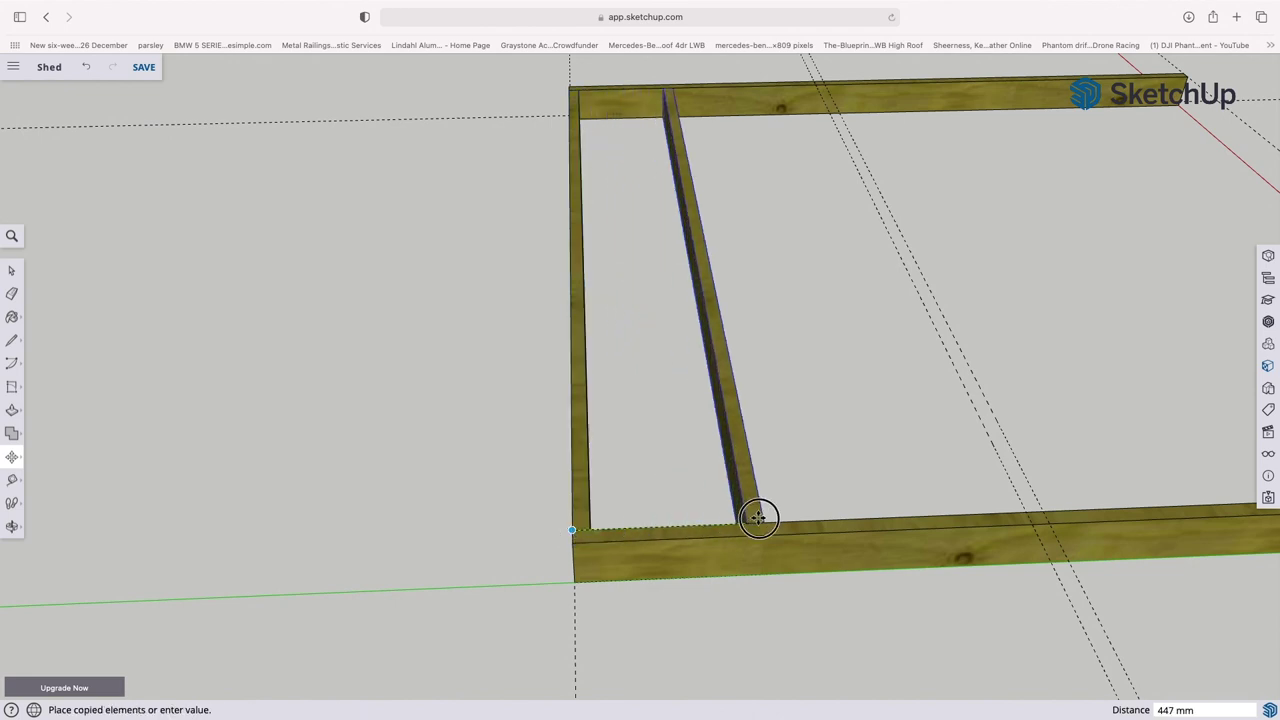
{"action": "left_click", "coordinate": [1028, 512]}
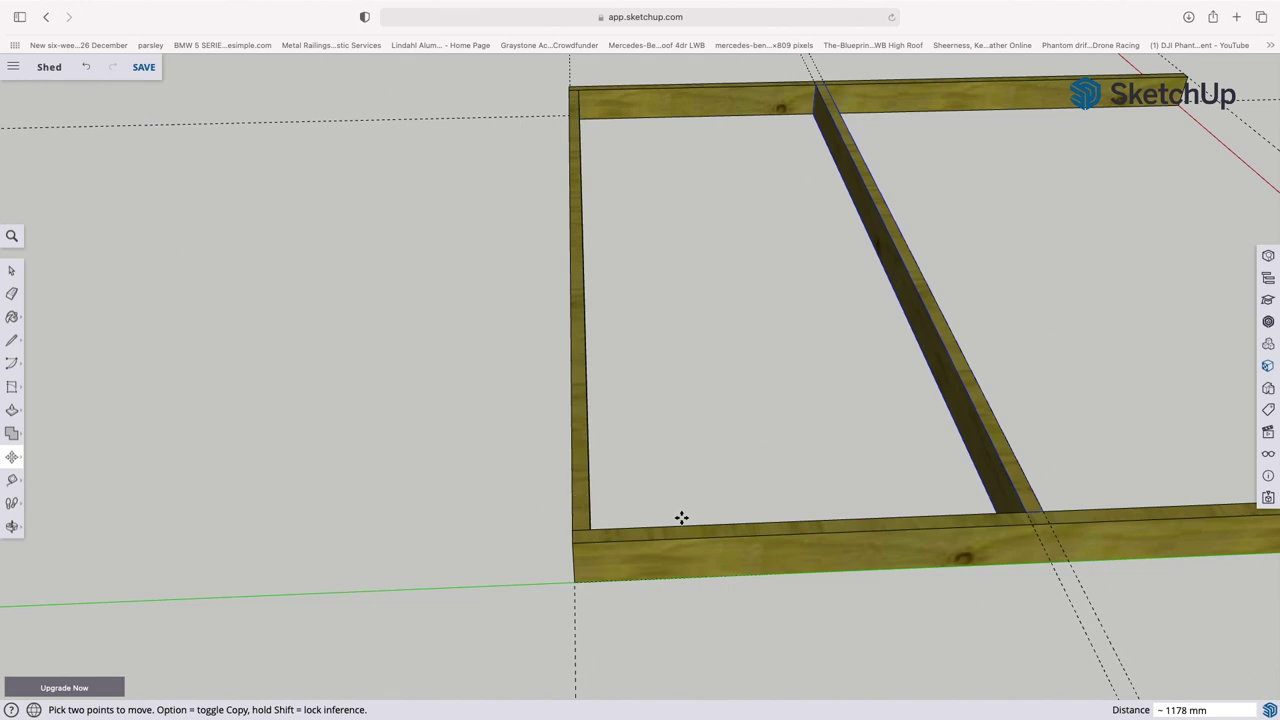
{"action": "key", "text": "alt"}
{"action": "left_click", "coordinate": [1006, 472]}
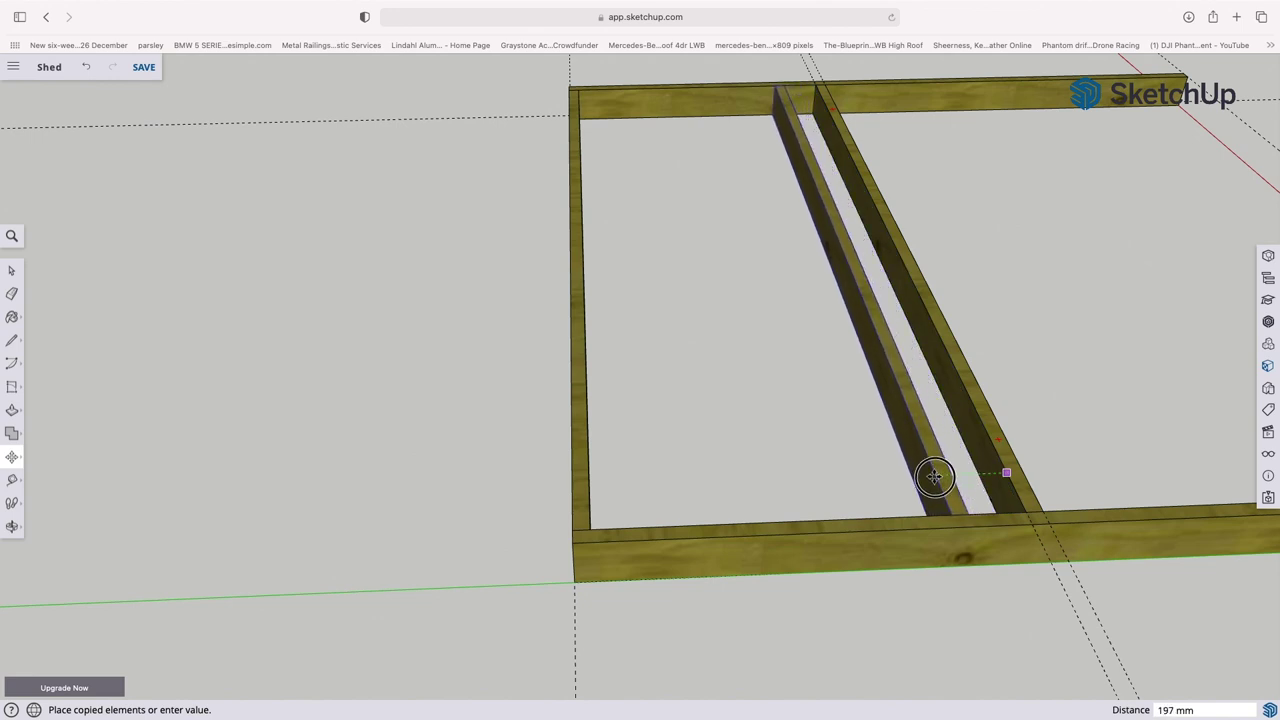
{"action": "left_click", "coordinate": [916, 472]}
{"action": "type", "text": "400"}
{"action": "key", "text": "Return"}
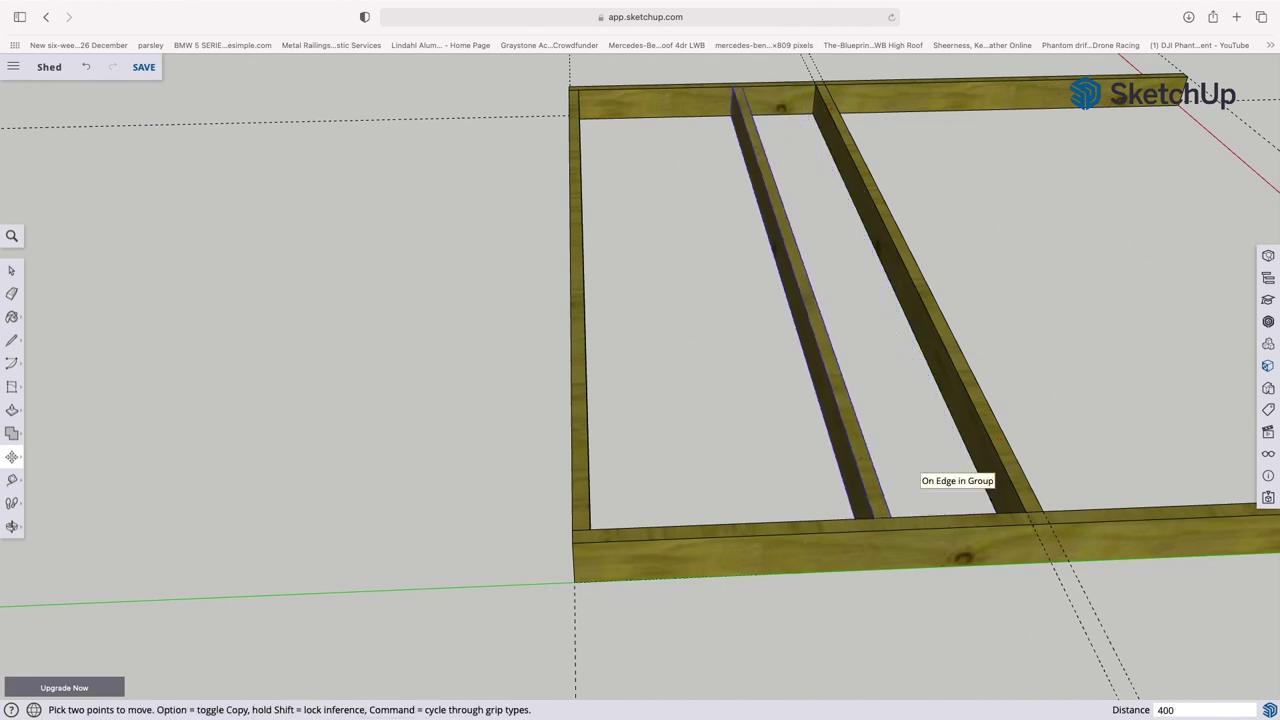
- Copy the new joist another 400 mm further left
{"action": "left_click", "coordinate": [848, 441]}
{"action": "left_click", "coordinate": [791, 444]}
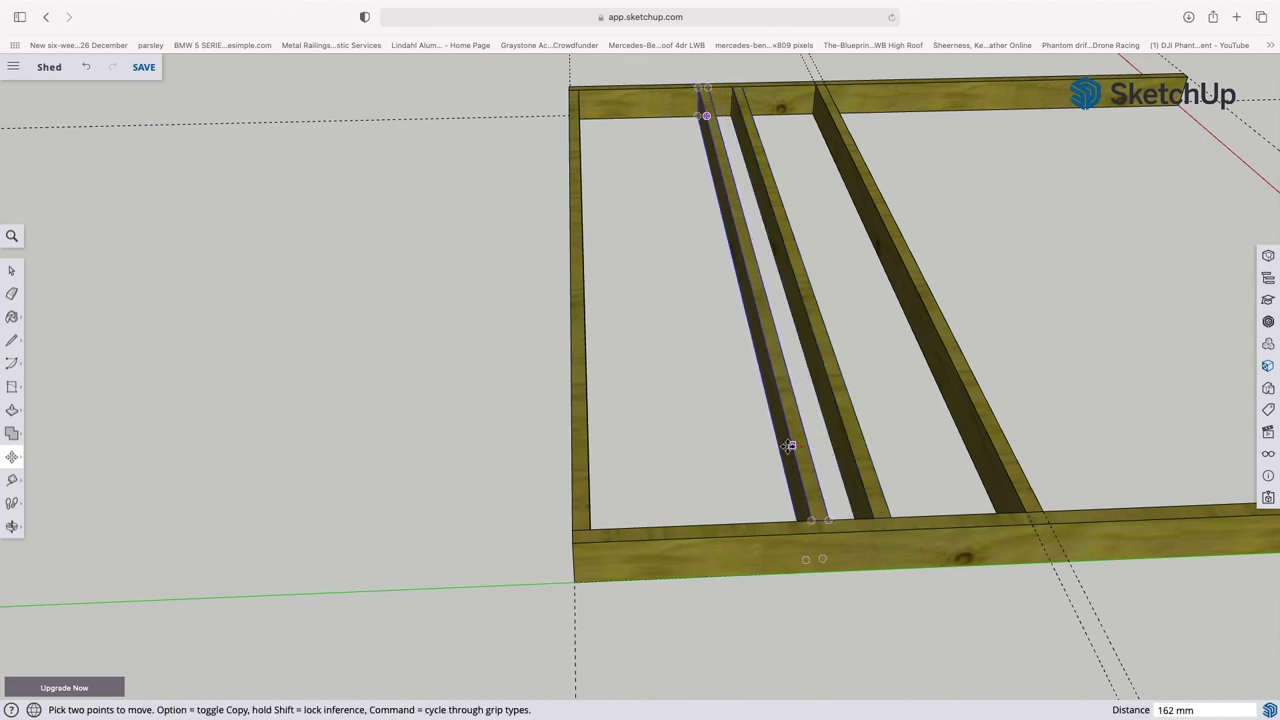
{"action": "type", "text": "400"}
{"action": "key", "text": "Return"}
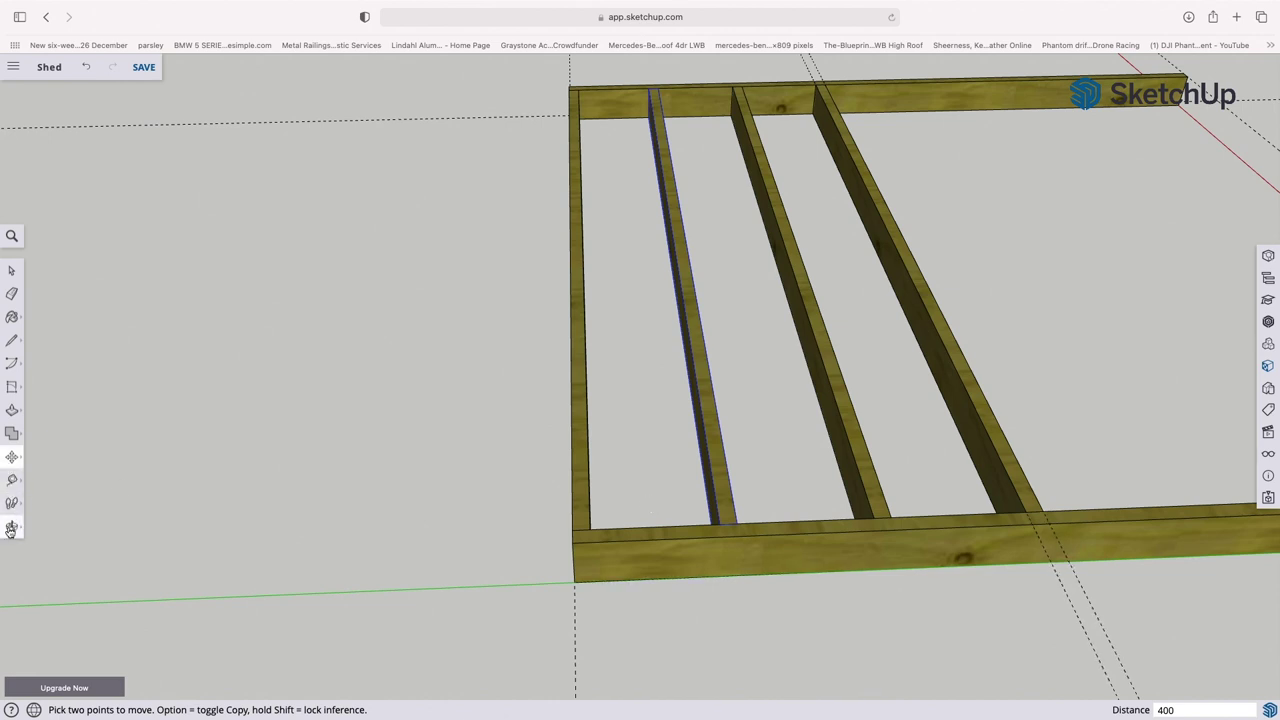
- Review the three-joist frame and save it with Cmd+S, cancelling an accidental joist move
{"action": "scroll", "coordinate": [515, 395], "scroll_direction": "down", "scroll_amount": 6}
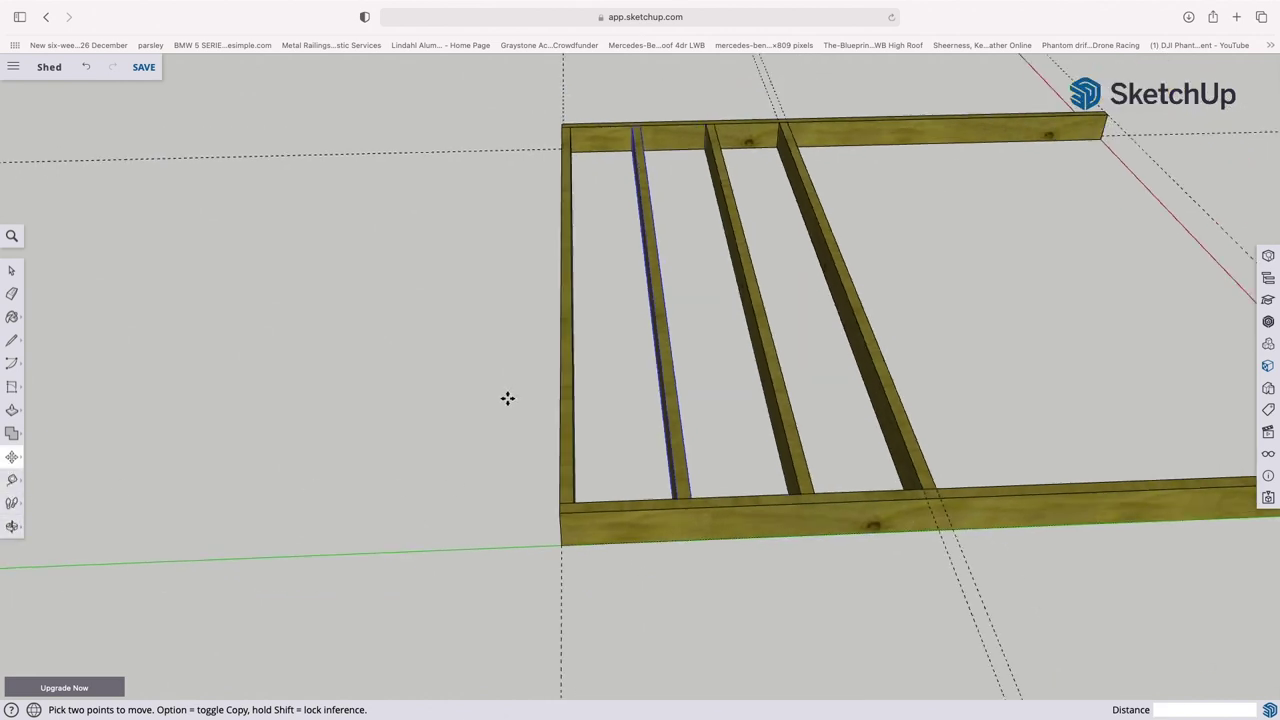
{"action": "scroll", "coordinate": [1035, 411], "scroll_direction": "up", "scroll_amount": 6}
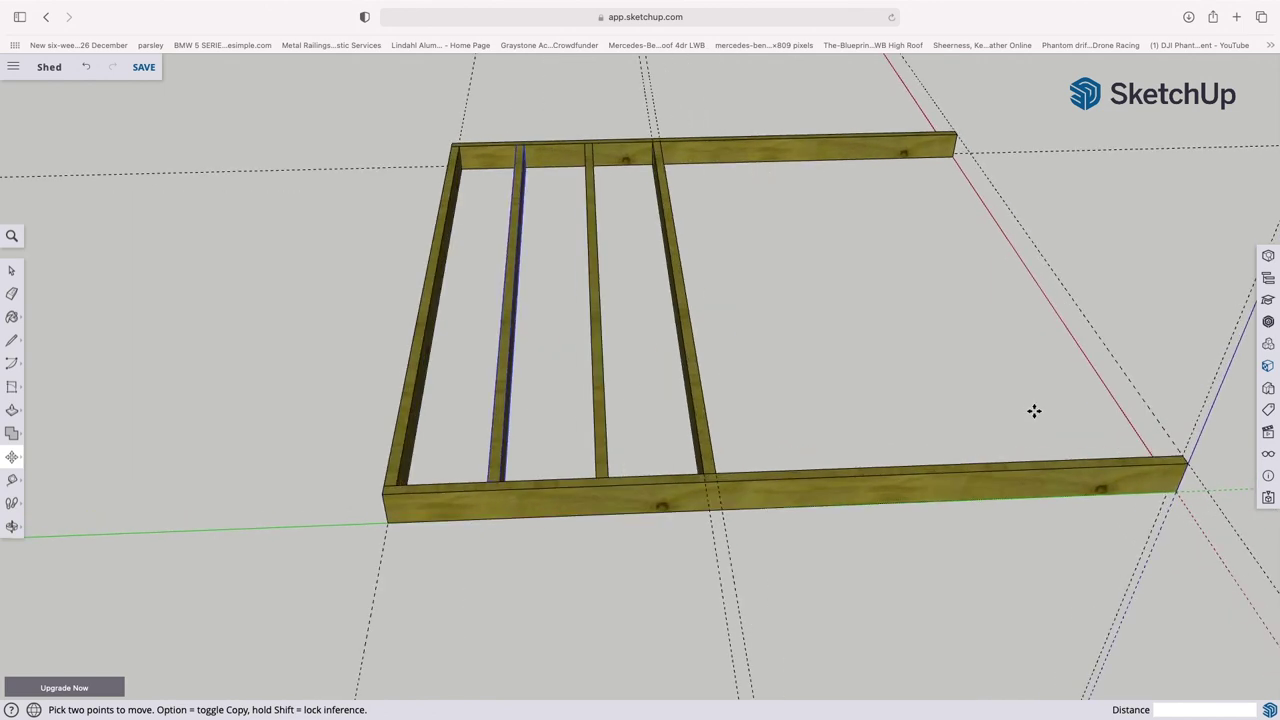
{"action": "scroll", "coordinate": [1031, 412], "scroll_direction": "down", "scroll_amount": 2}
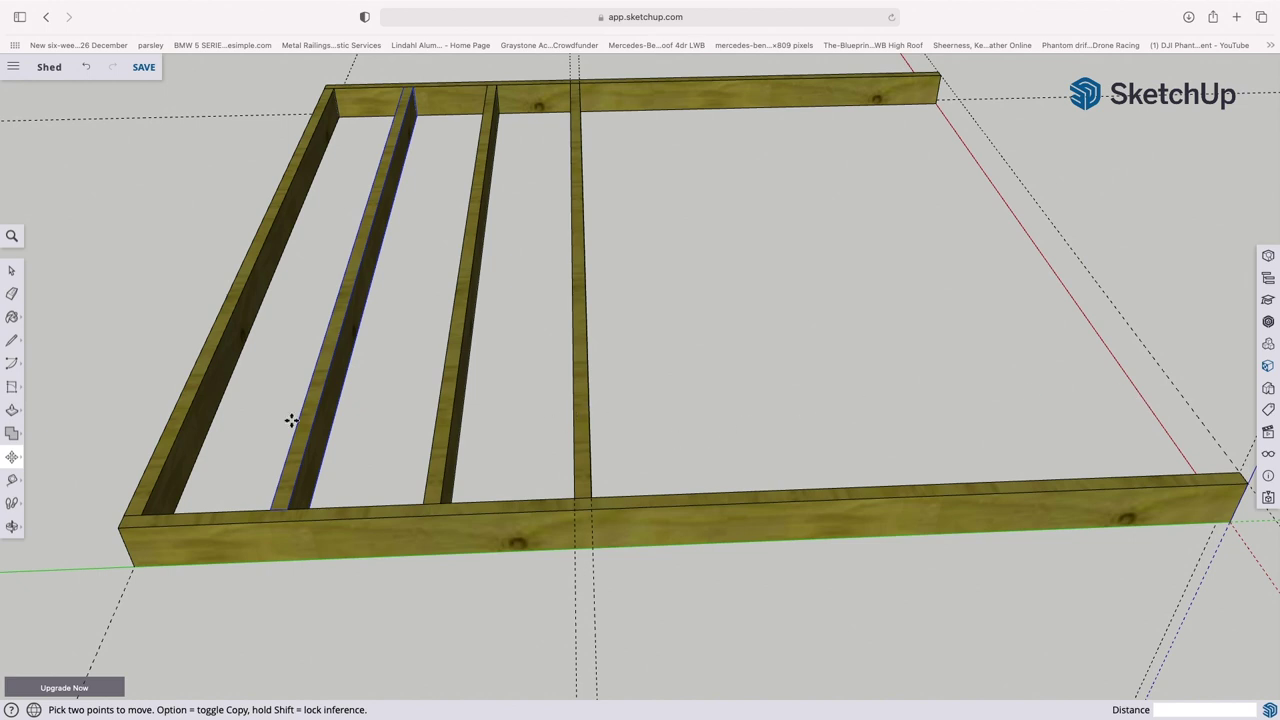
{"action": "key", "text": "super+s"}
{"action": "left_click", "coordinate": [574, 497]}
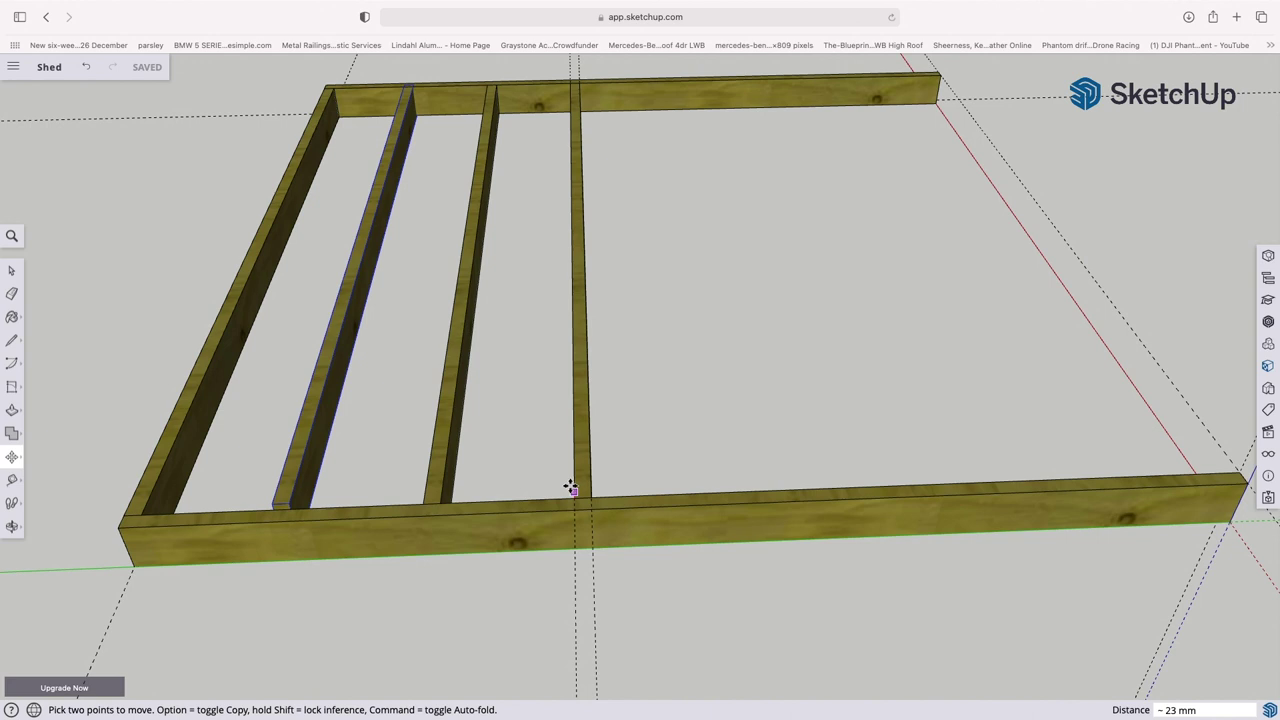
{"action": "key", "text": "Escape"}
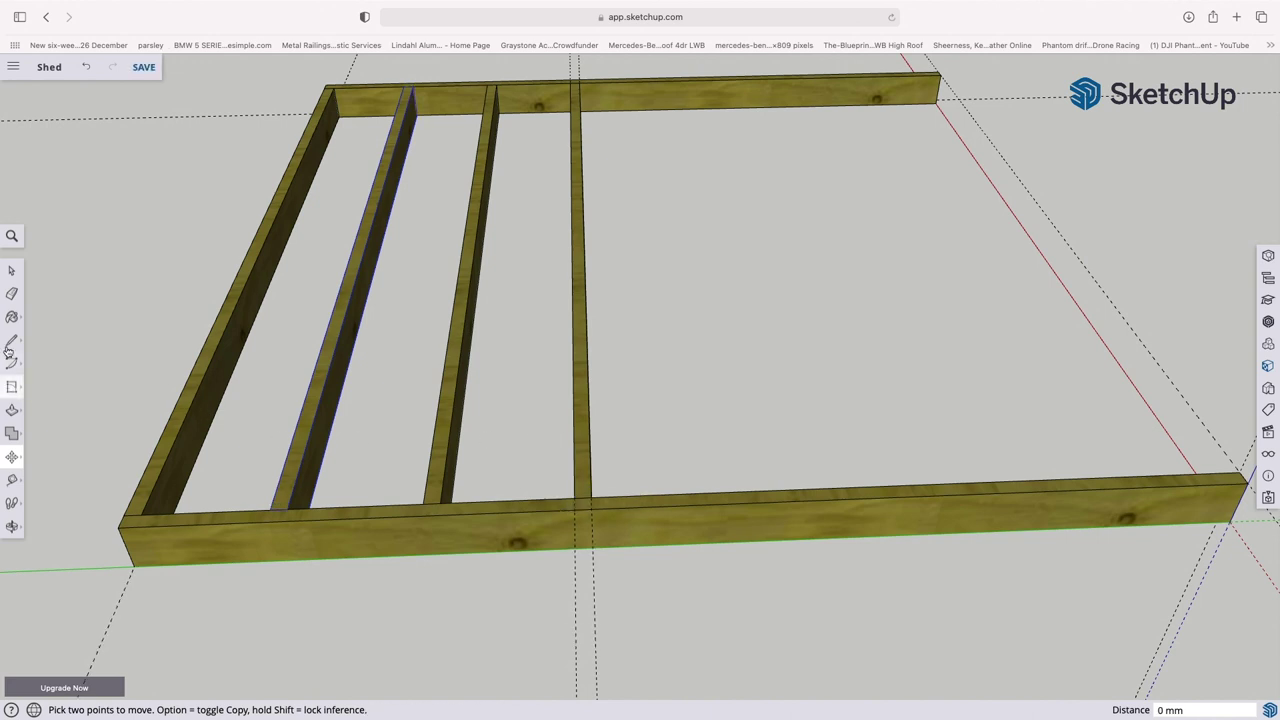
{"action": "left_click", "coordinate": [12, 270]}
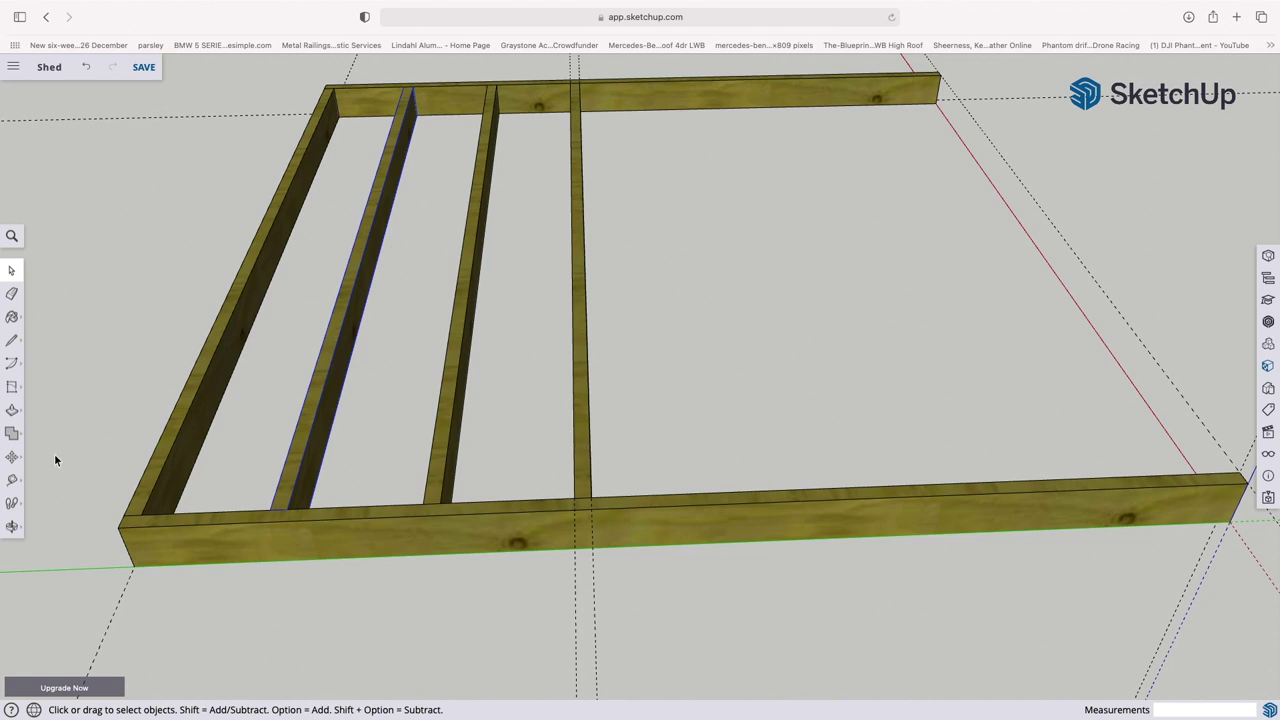
- Select the middle joist and copy it to the right, entering 440 as the distance
{"action": "left_click", "coordinate": [586, 453]}
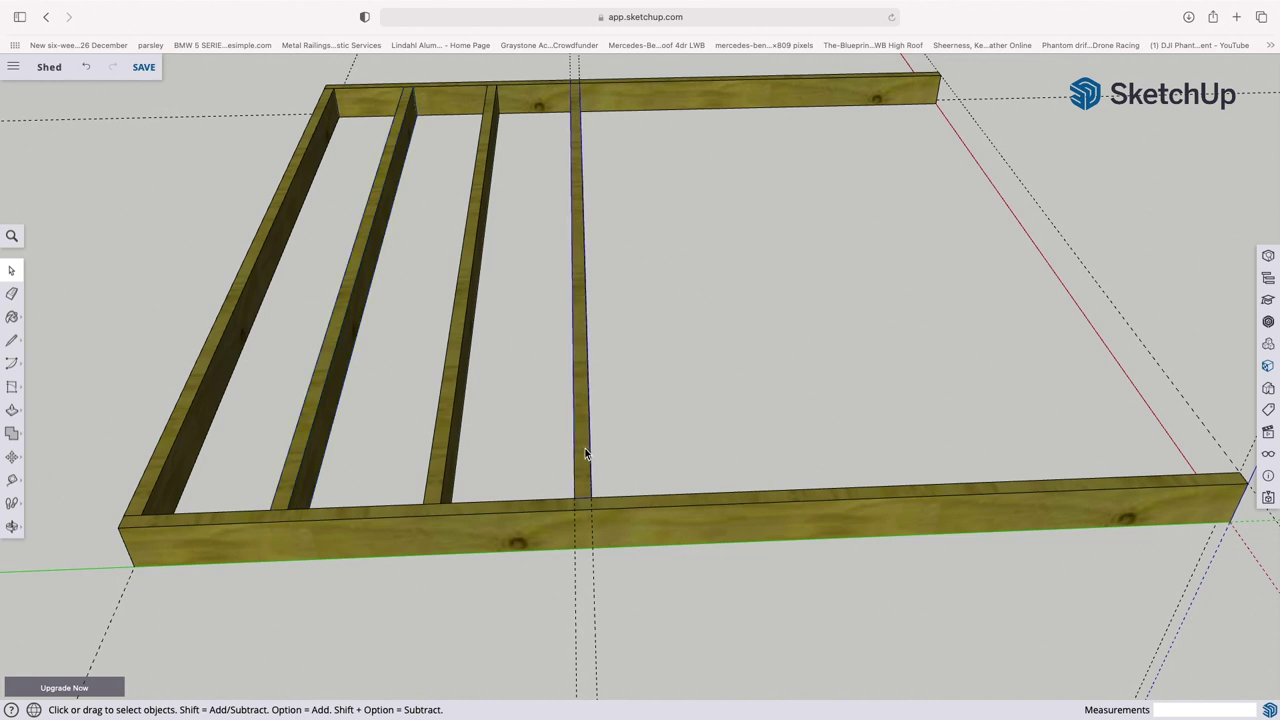
{"action": "left_click", "coordinate": [12, 456]}
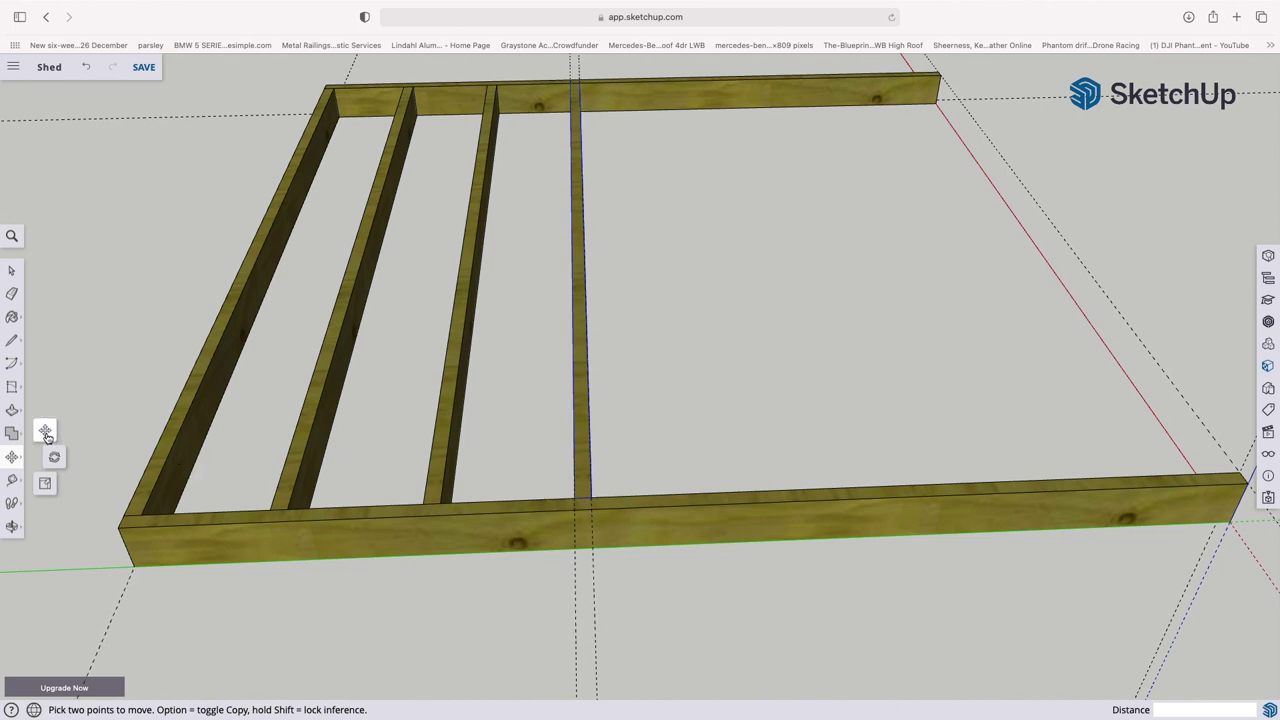
{"action": "left_click", "coordinate": [573, 497]}
{"action": "key", "text": "alt"}
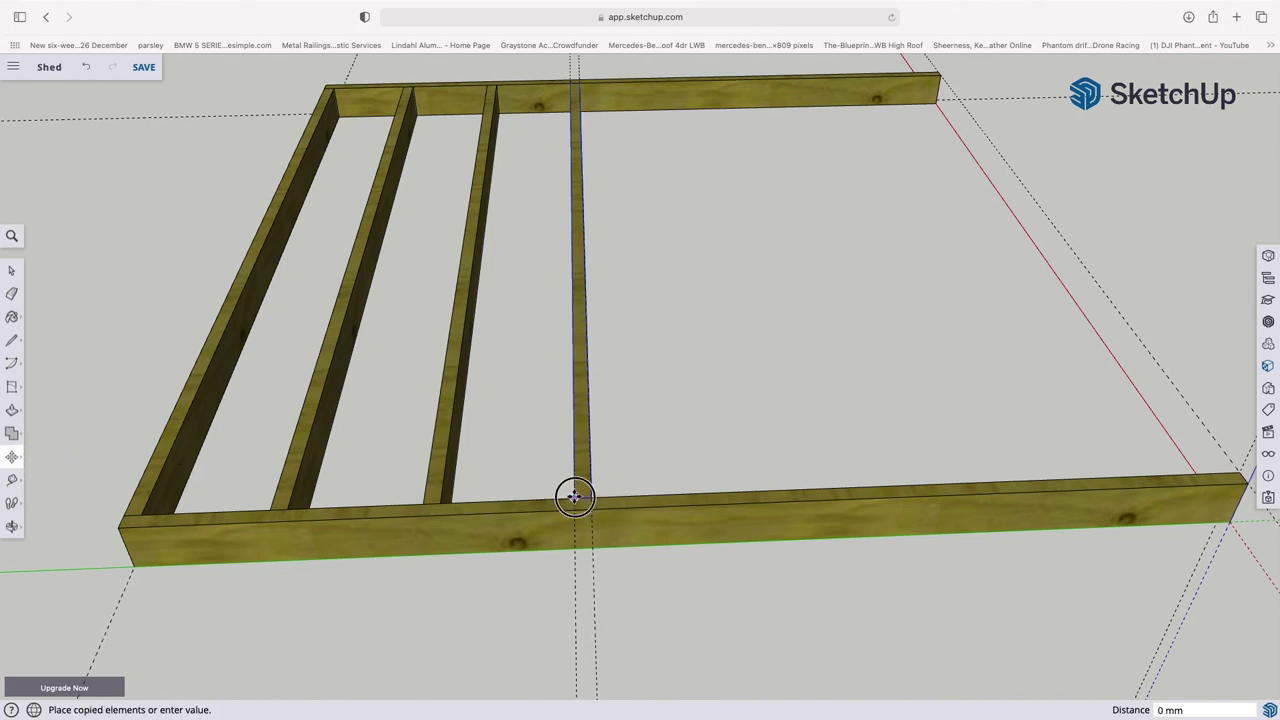
{"action": "left_click", "coordinate": [647, 493]}
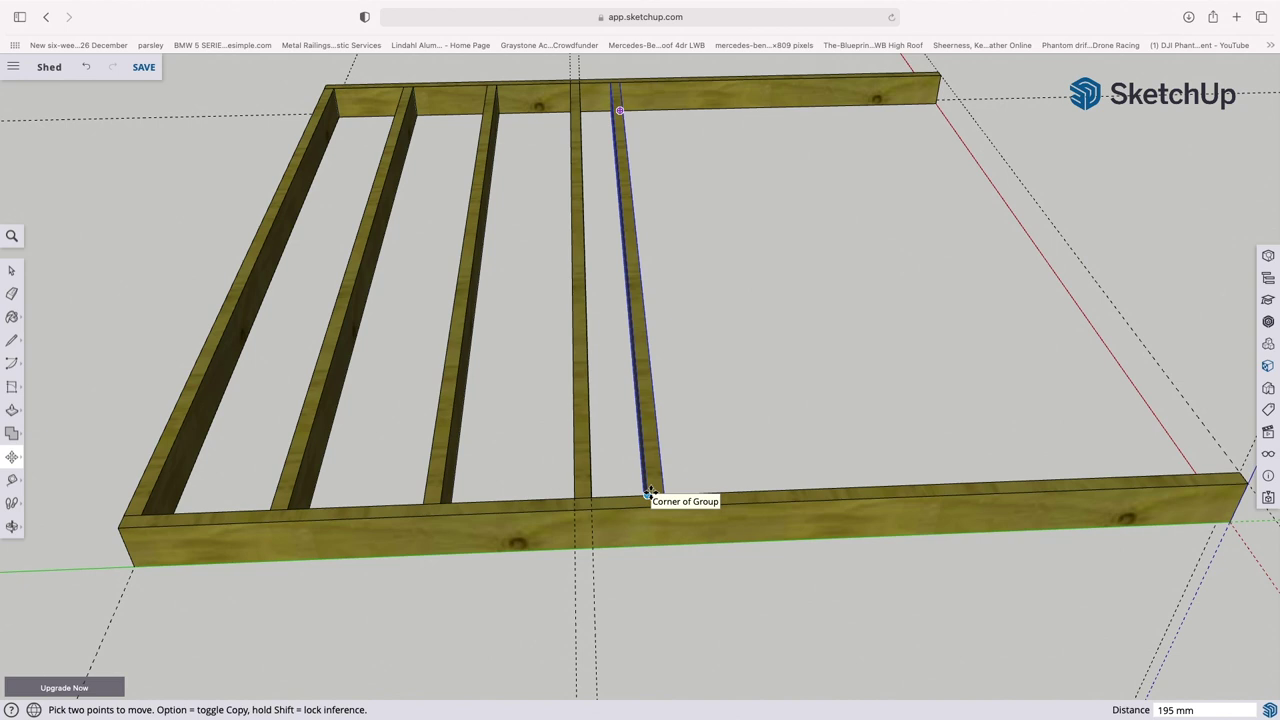
{"action": "type", "text": "44"}
{"action": "type", "text": "00"}
{"action": "key", "text": "Return"}
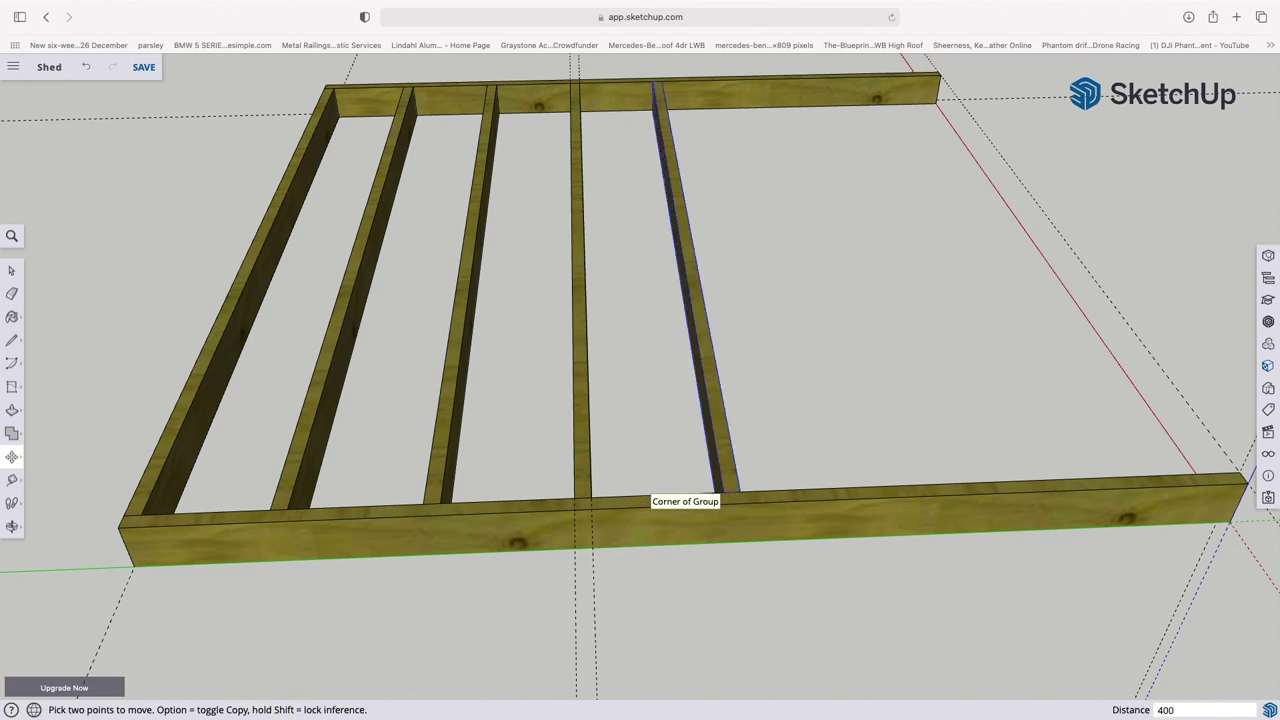
- Copy the new joist 400 mm further right, then undo that copy
{"action": "left_click", "coordinate": [723, 491]}
{"action": "key", "text": "alt"}
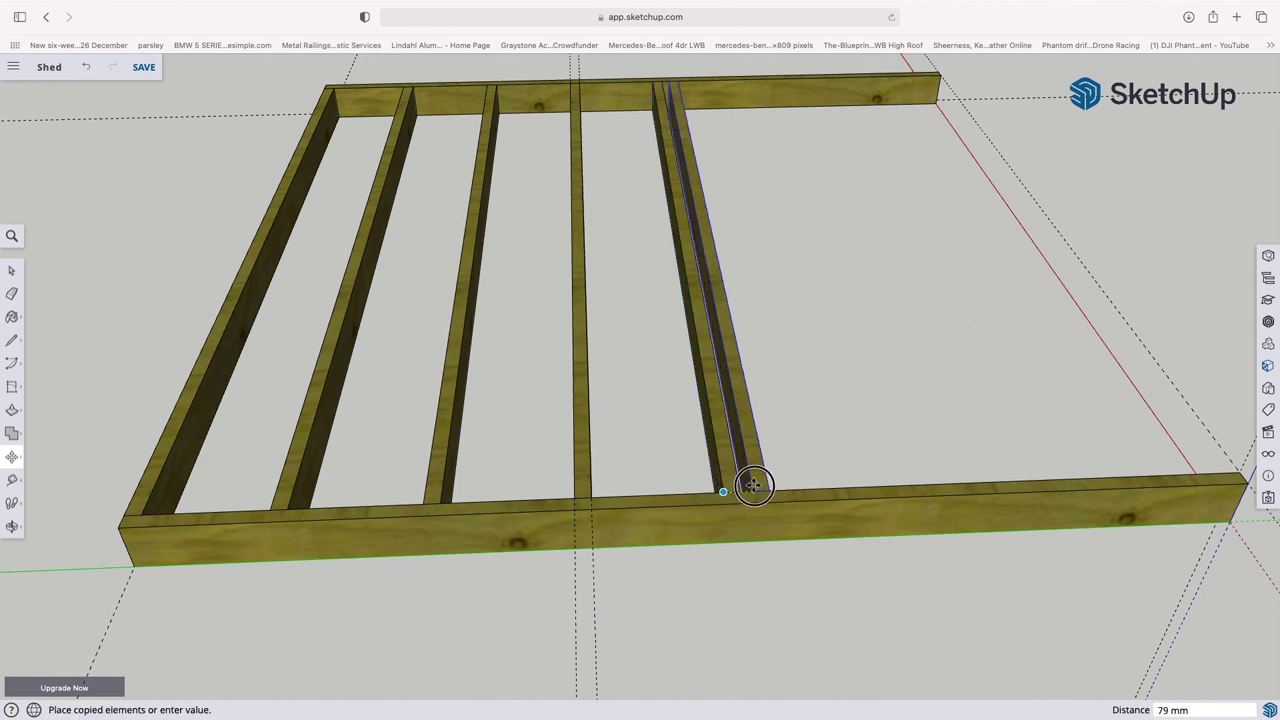
{"action": "left_click", "coordinate": [783, 481]}
{"action": "type", "text": "4"}
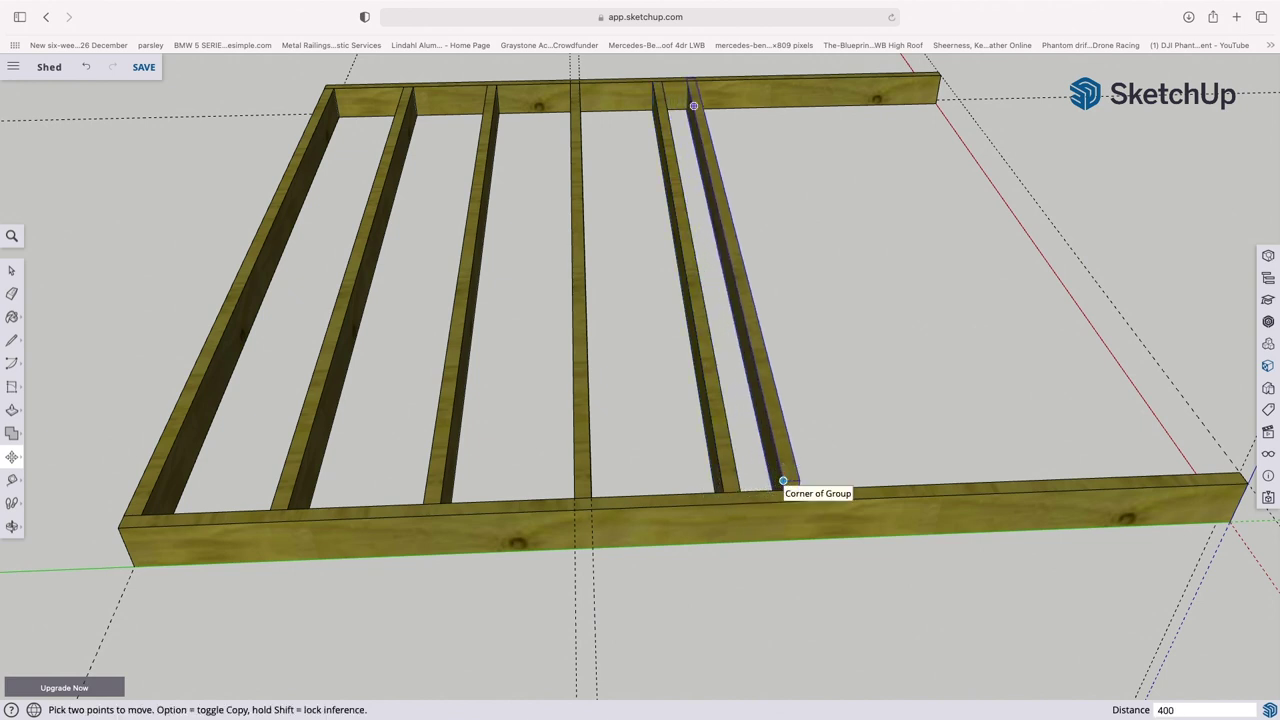
{"action": "type", "text": "00"}
{"action": "key", "text": "Return"}
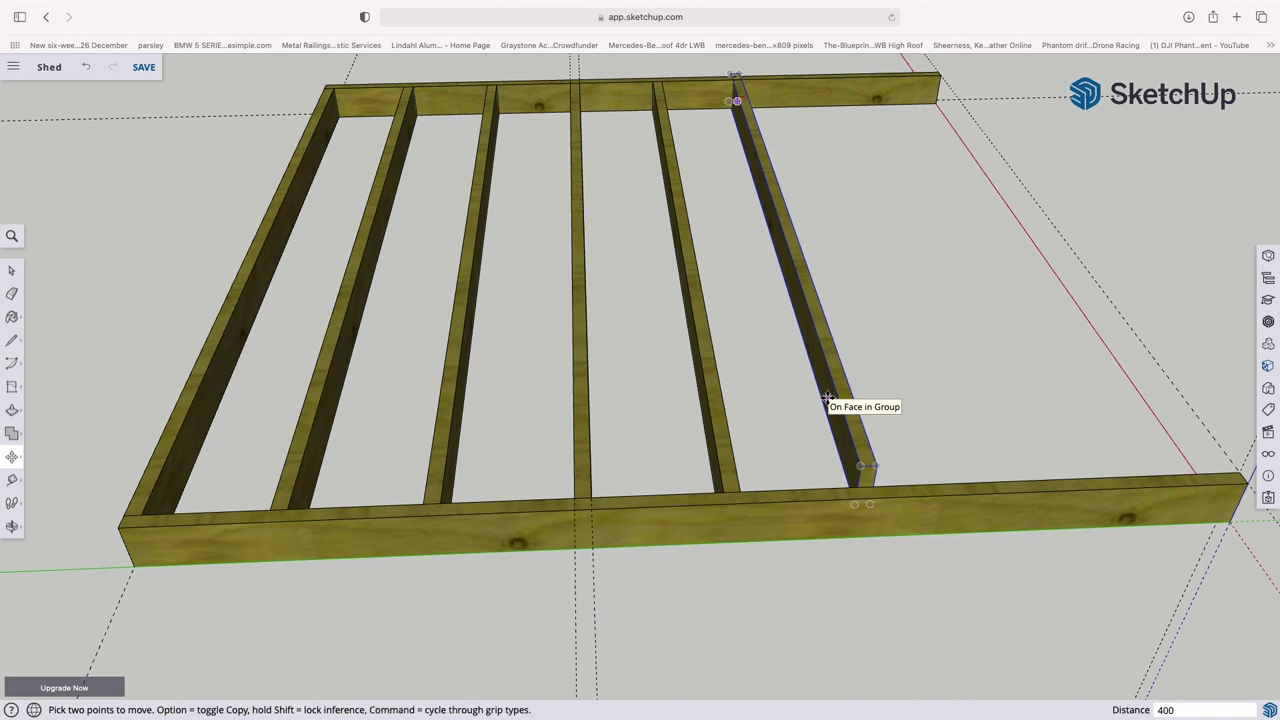
{"action": "key", "text": "super+z"}
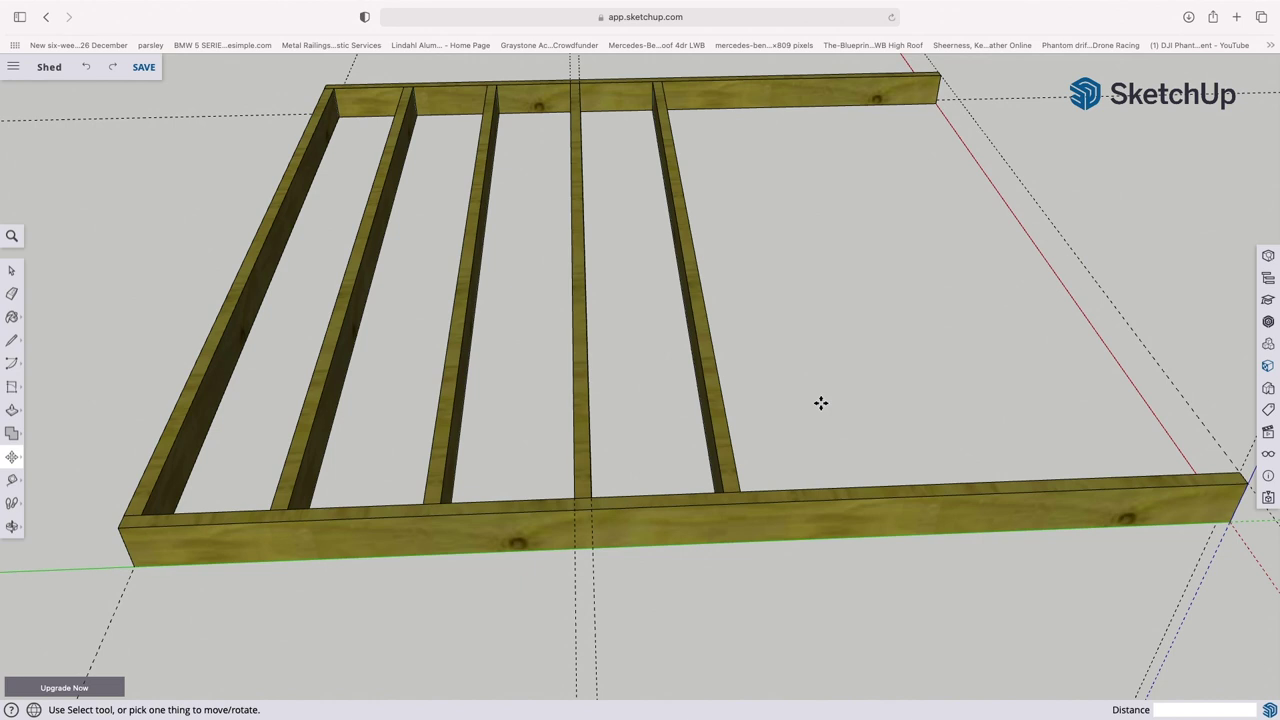
- Copy the newest joist right twice more, entering 40 and then 400
{"action": "key", "text": "alt"}
{"action": "left_click", "coordinate": [722, 490]}
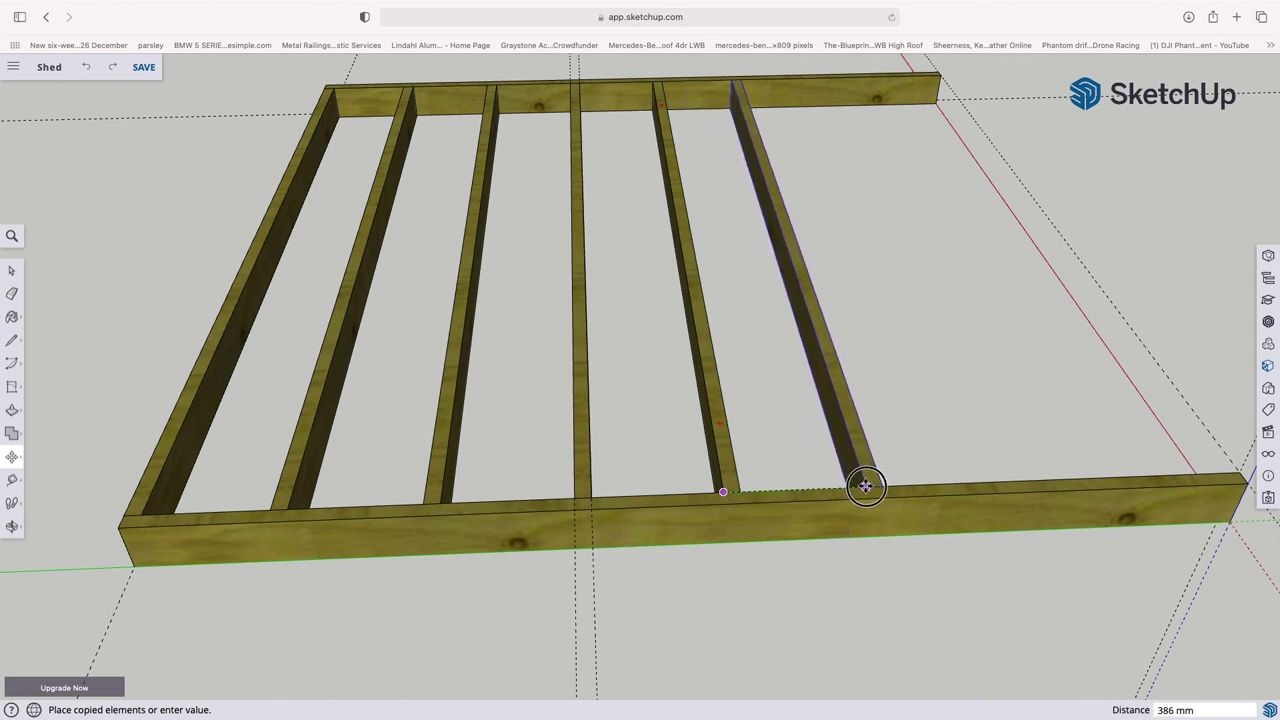
{"action": "left_click", "coordinate": [865, 485]}
{"action": "type", "text": "400"}
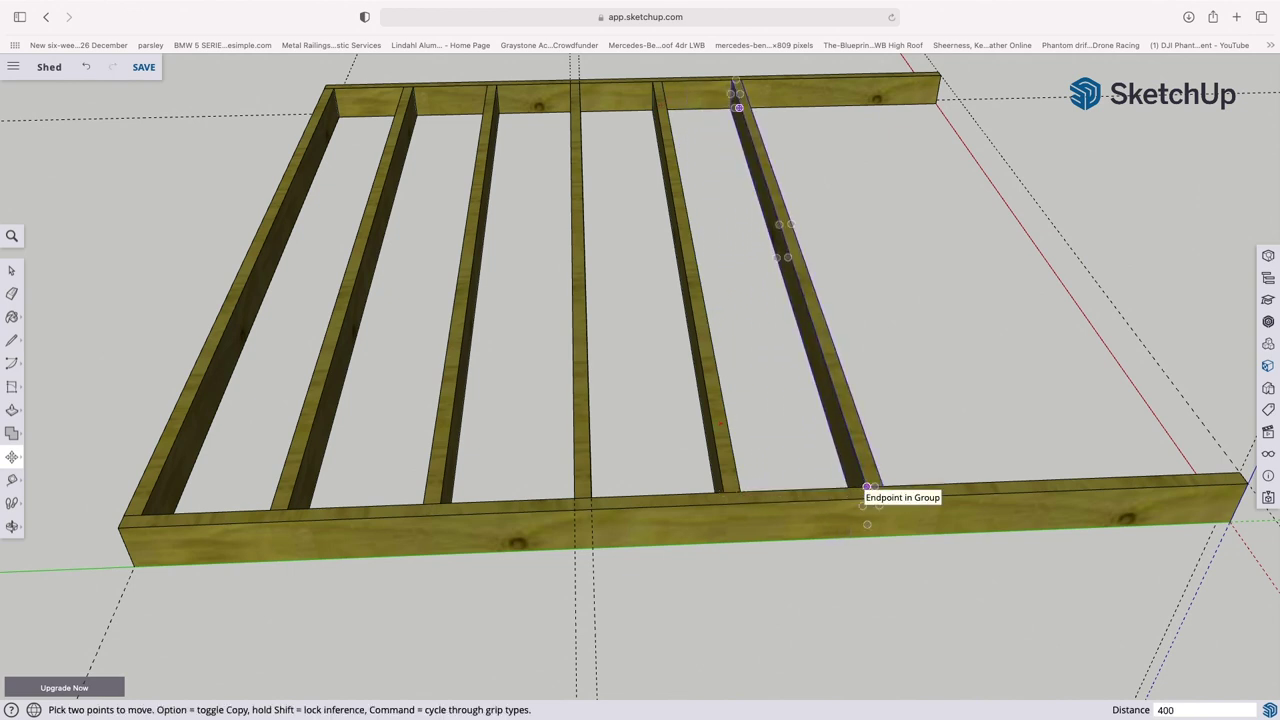
{"action": "key", "text": "Return"}
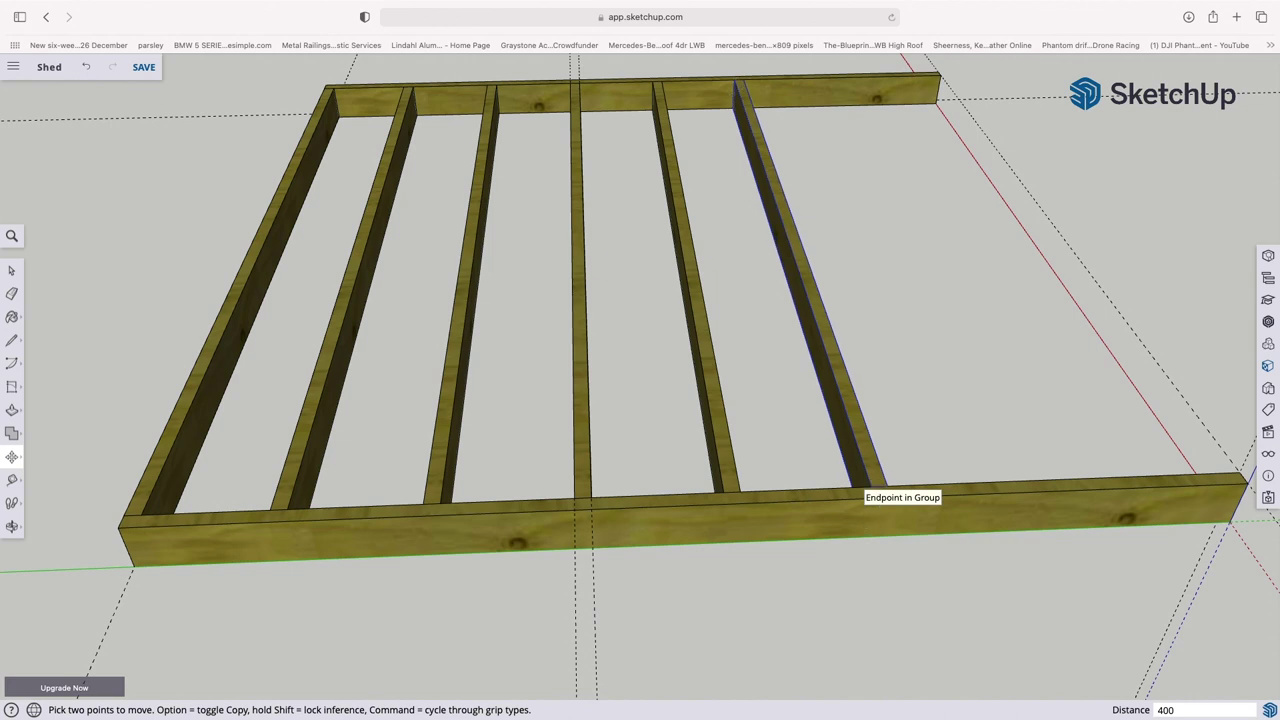
{"action": "left_click", "coordinate": [873, 485]}
{"action": "left_click", "coordinate": [942, 485]}
{"action": "type", "text": "400"}
{"action": "key", "text": "Return"}
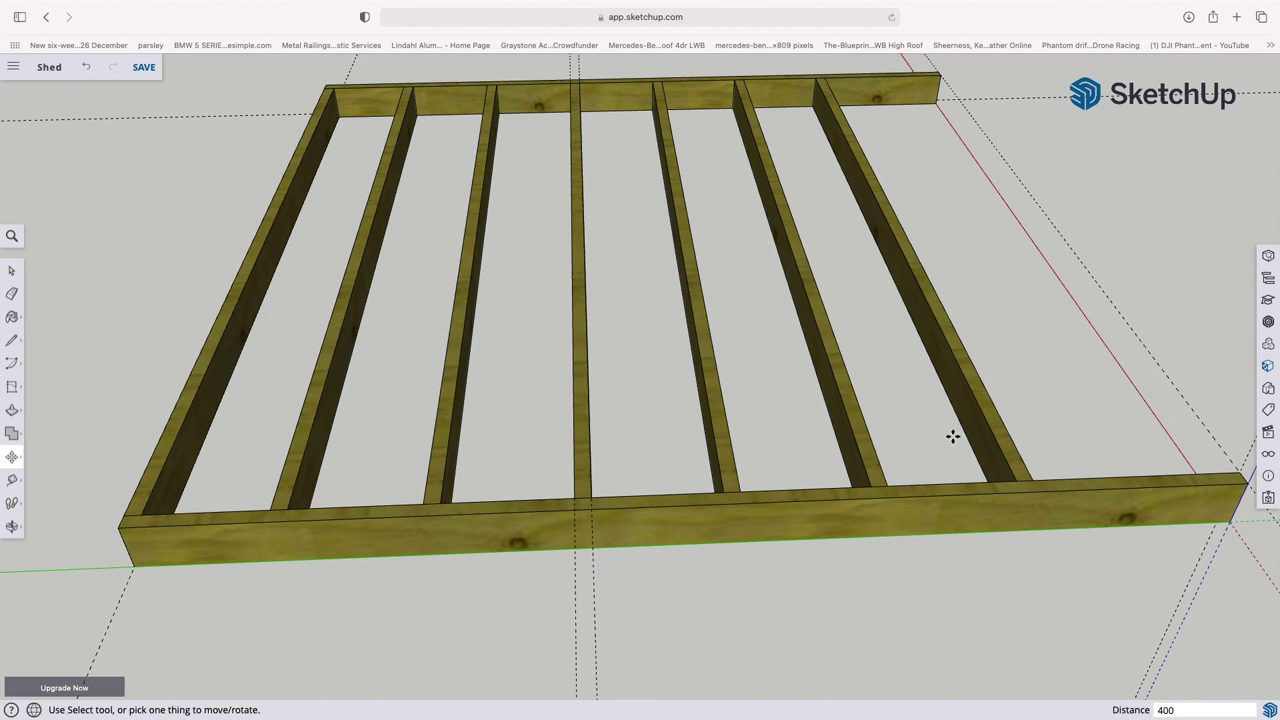
- Place the last joist 400 mm further right at the frame's far end
{"action": "left_click", "coordinate": [1015, 481]}
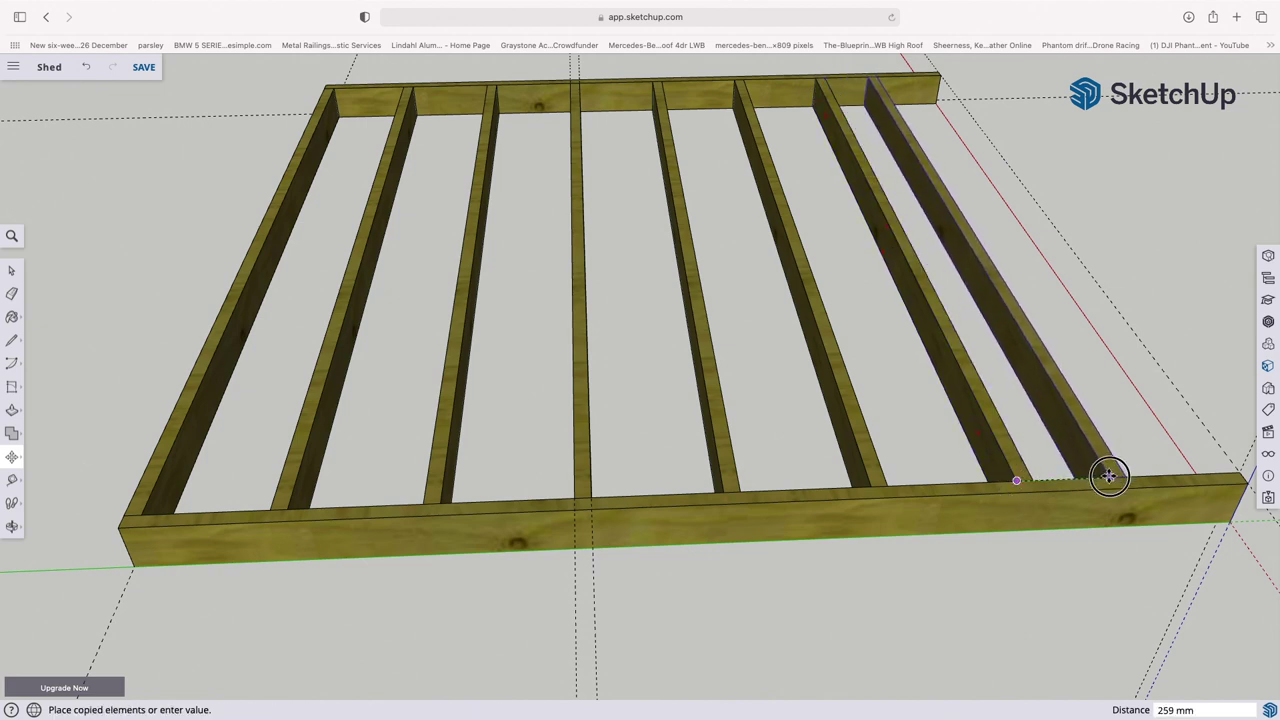
{"action": "type", "text": "40"}
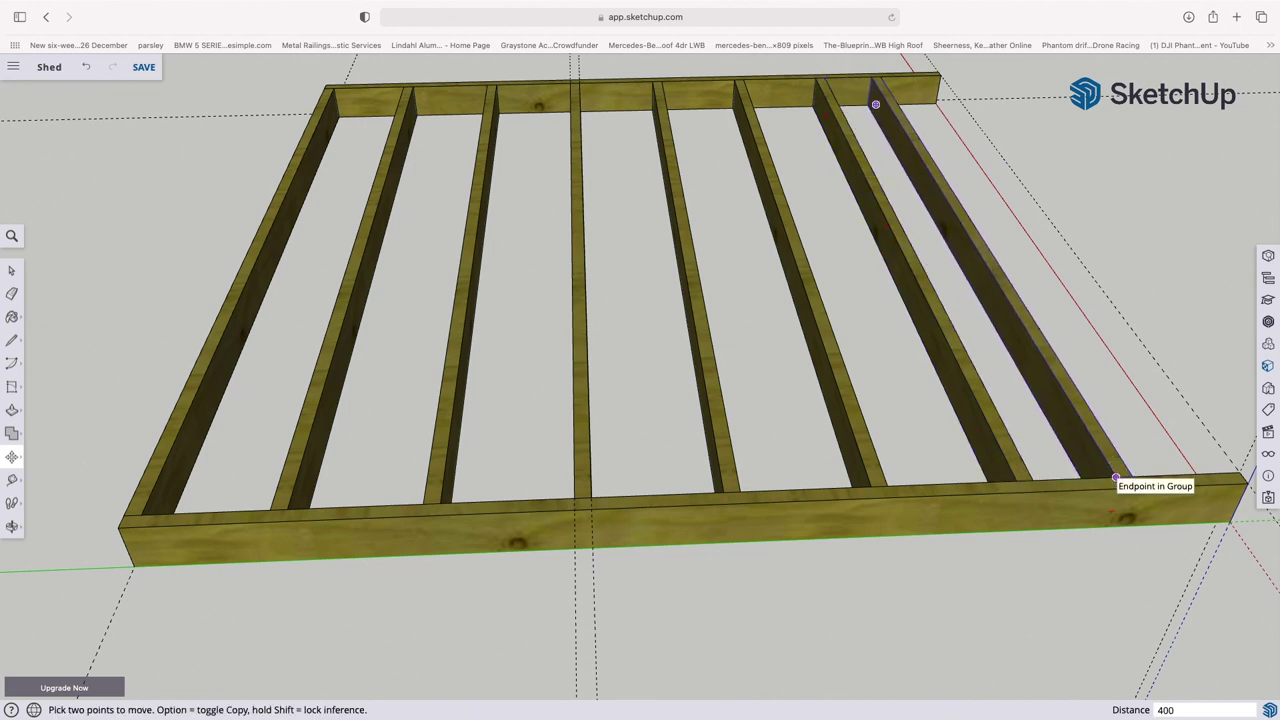
{"action": "type", "text": "0"}
{"action": "key", "text": "Return"}
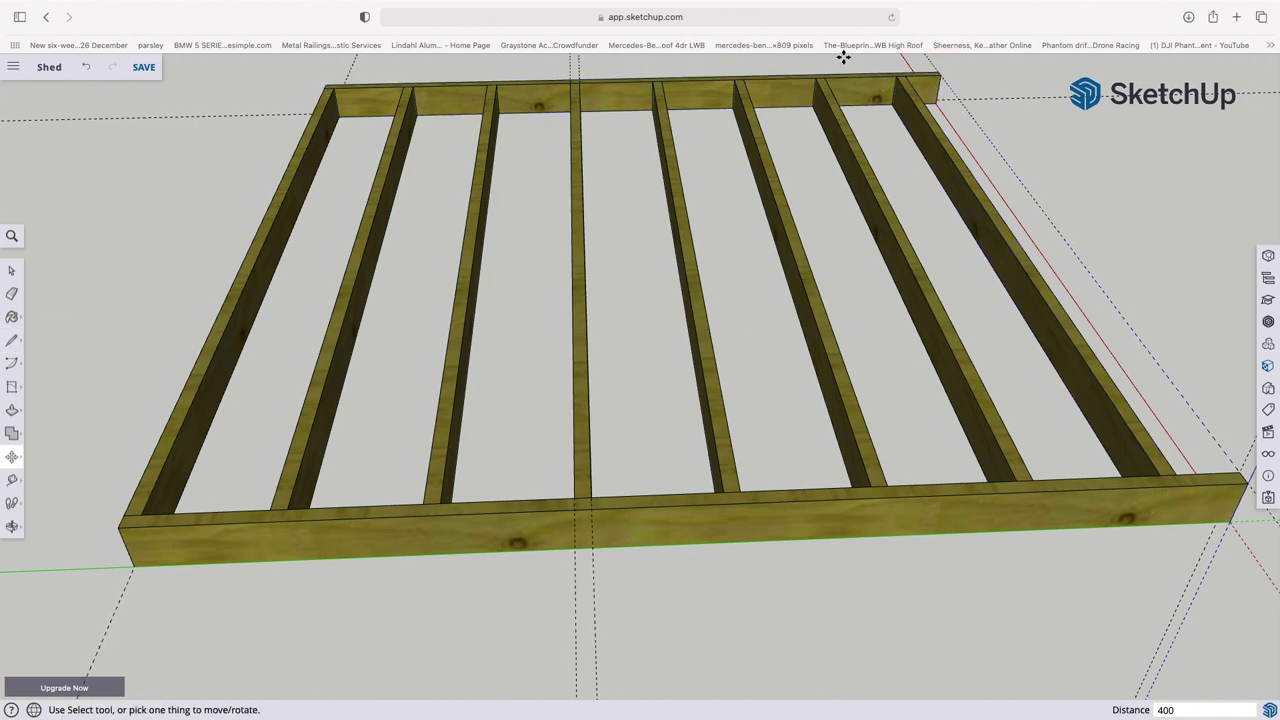
{"action": "left_click", "coordinate": [12, 526]}
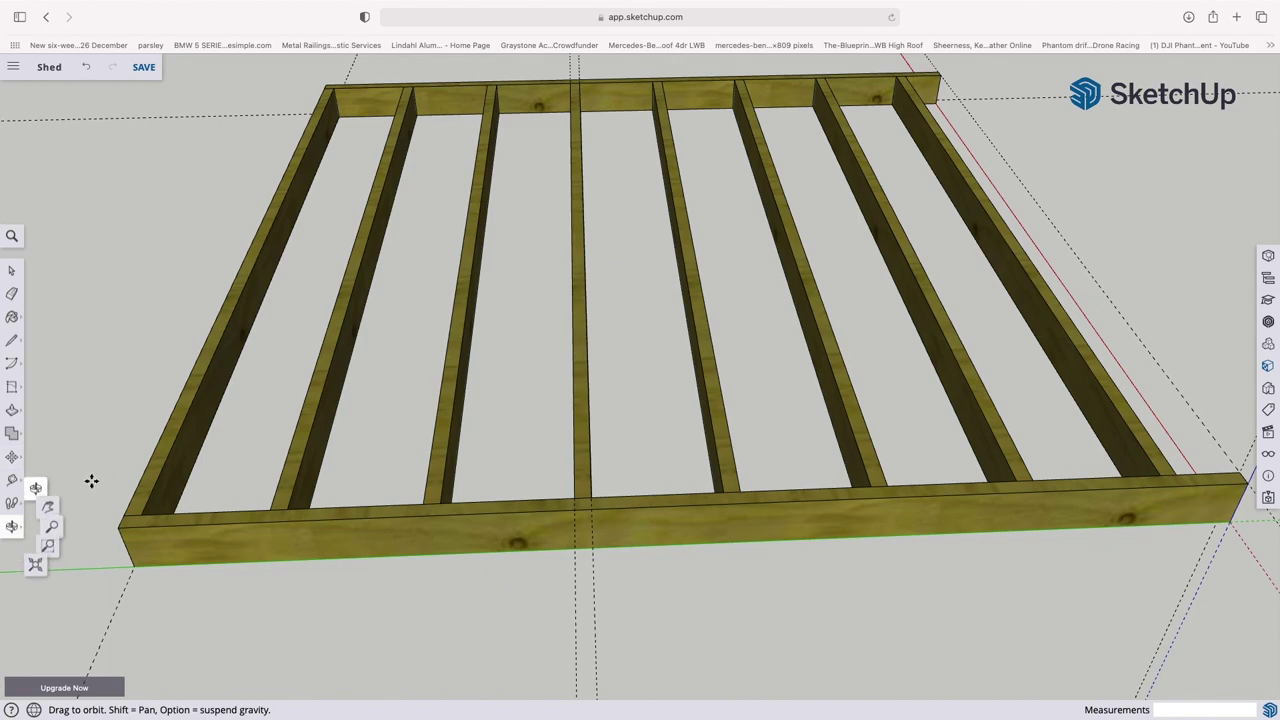
- Copy a joist tight against the side beam to double the frame's edge member
{"action": "left_click_drag", "start_coordinate": [1166, 481], "coordinate": [792, 395]}
{"action": "scroll", "coordinate": [734, 555], "scroll_direction": "up", "scroll_amount": 3}
{"action": "left_click_drag", "start_coordinate": [753, 572], "coordinate": [660, 545]}
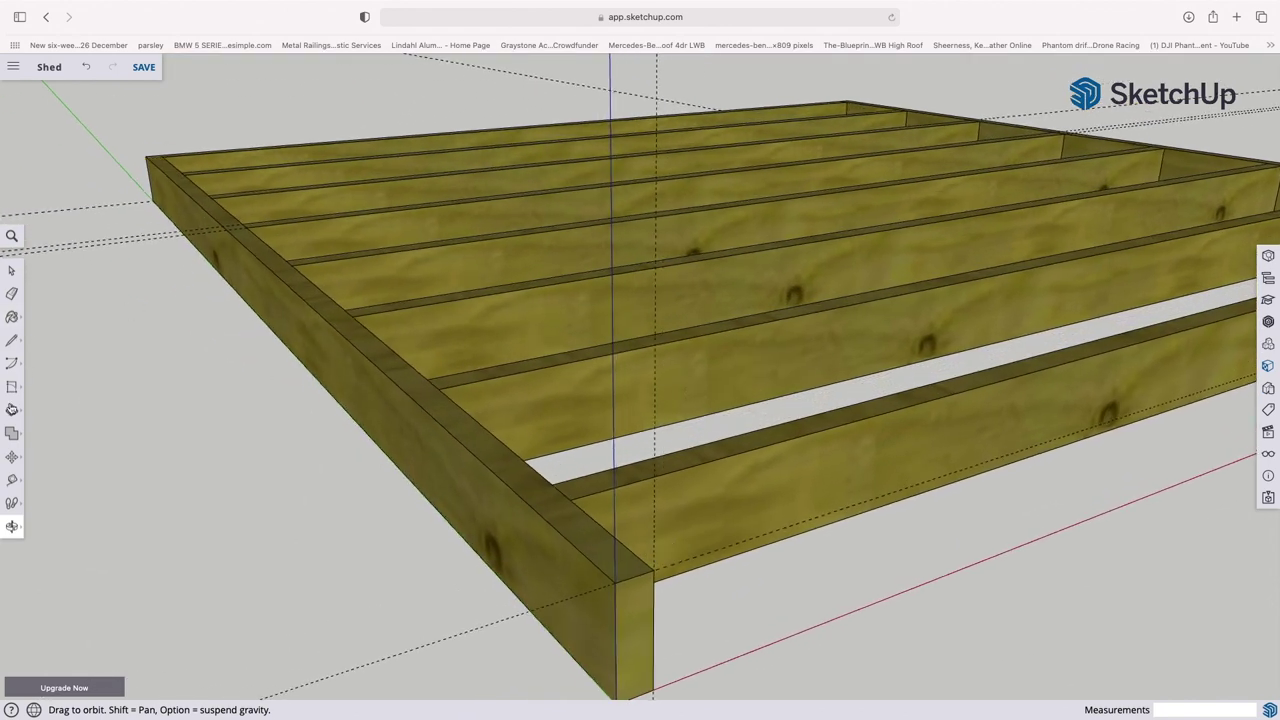
{"action": "left_click", "coordinate": [12, 456]}
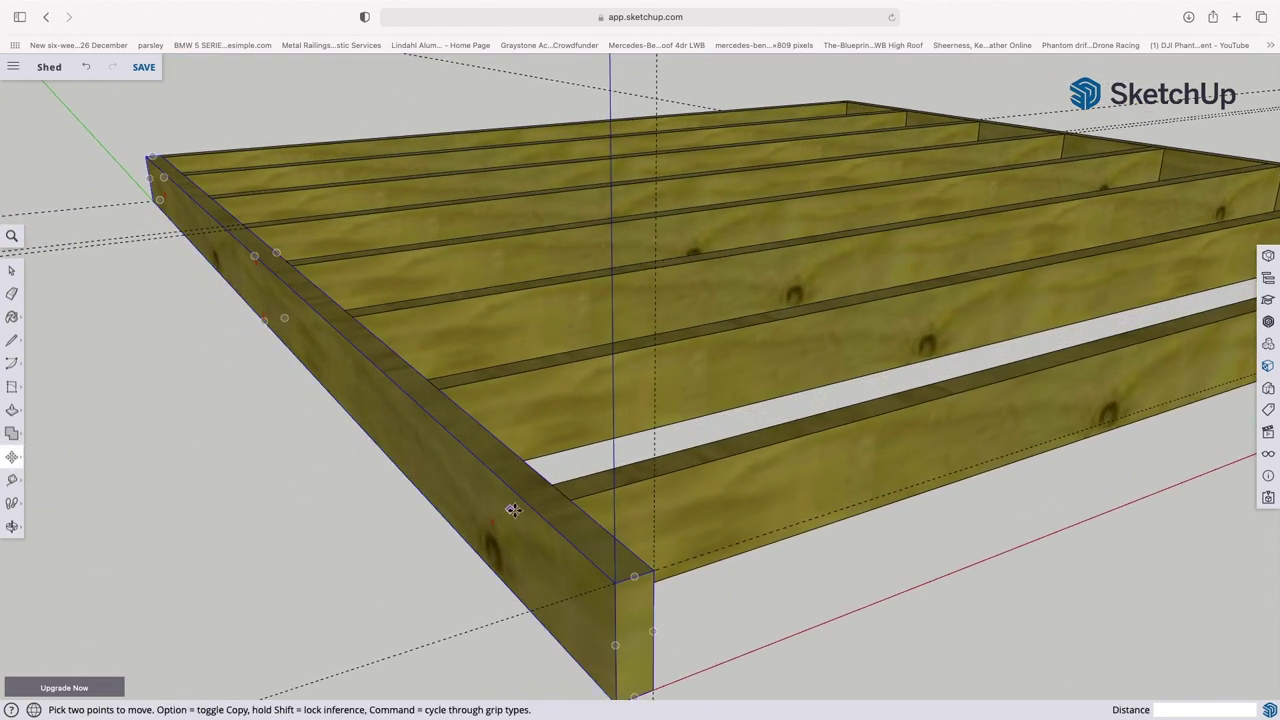
{"action": "left_click", "coordinate": [561, 492]}
{"action": "key", "text": "alt"}
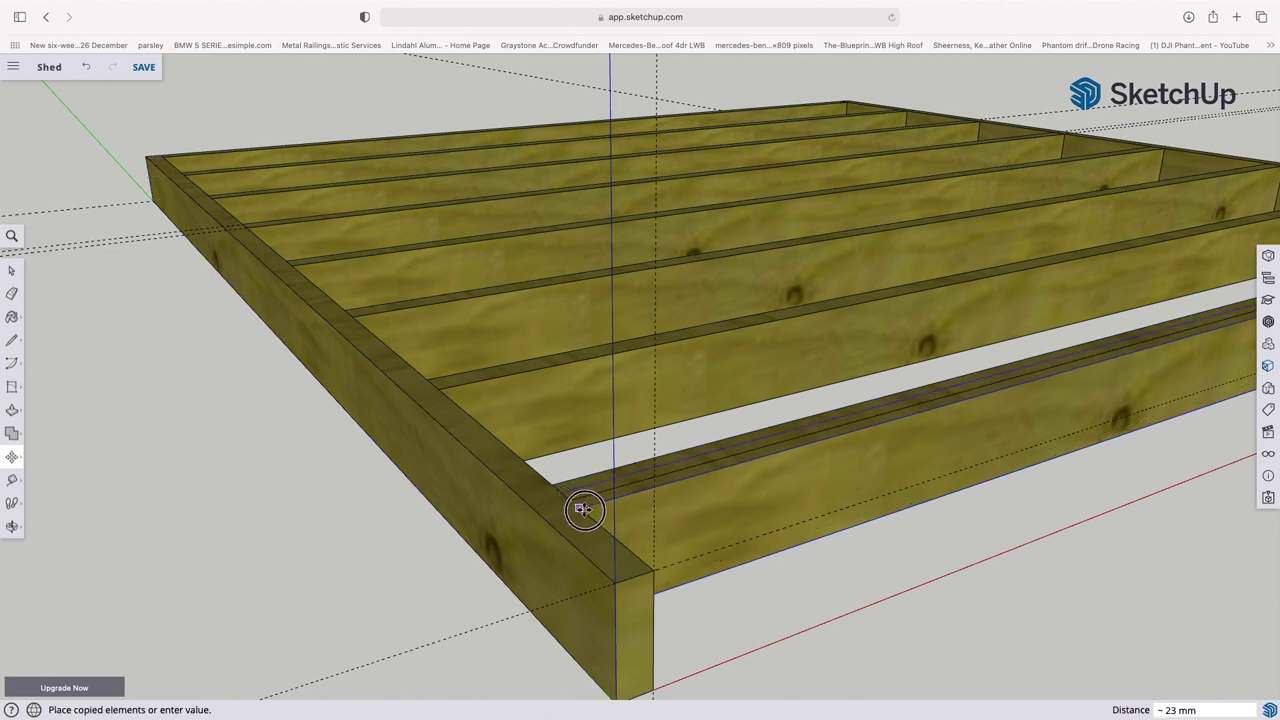
{"action": "left_click", "coordinate": [654, 570]}
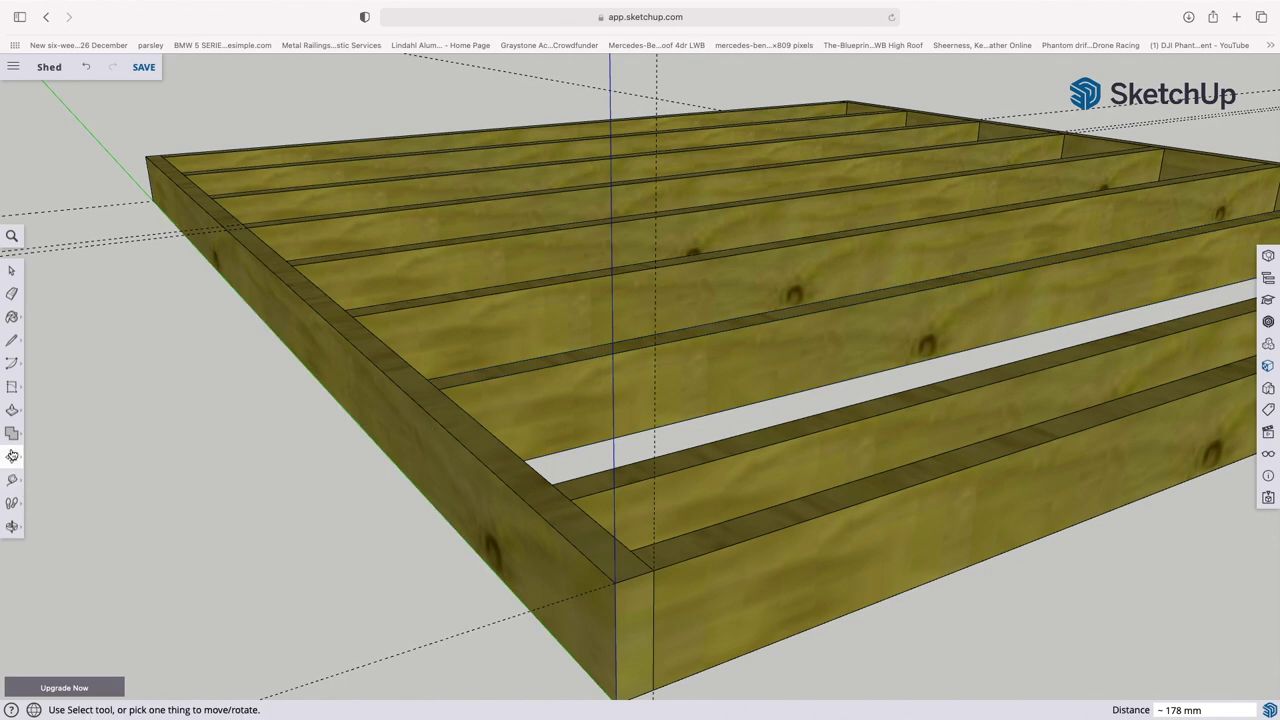
- Orbit in close to inspect the doubled joists
{"action": "left_click", "coordinate": [13, 527]}
{"action": "left_click_drag", "start_coordinate": [46, 503], "coordinate": [454, 297]}
{"action": "scroll", "coordinate": [574, 477], "scroll_direction": "down", "scroll_amount": 10}
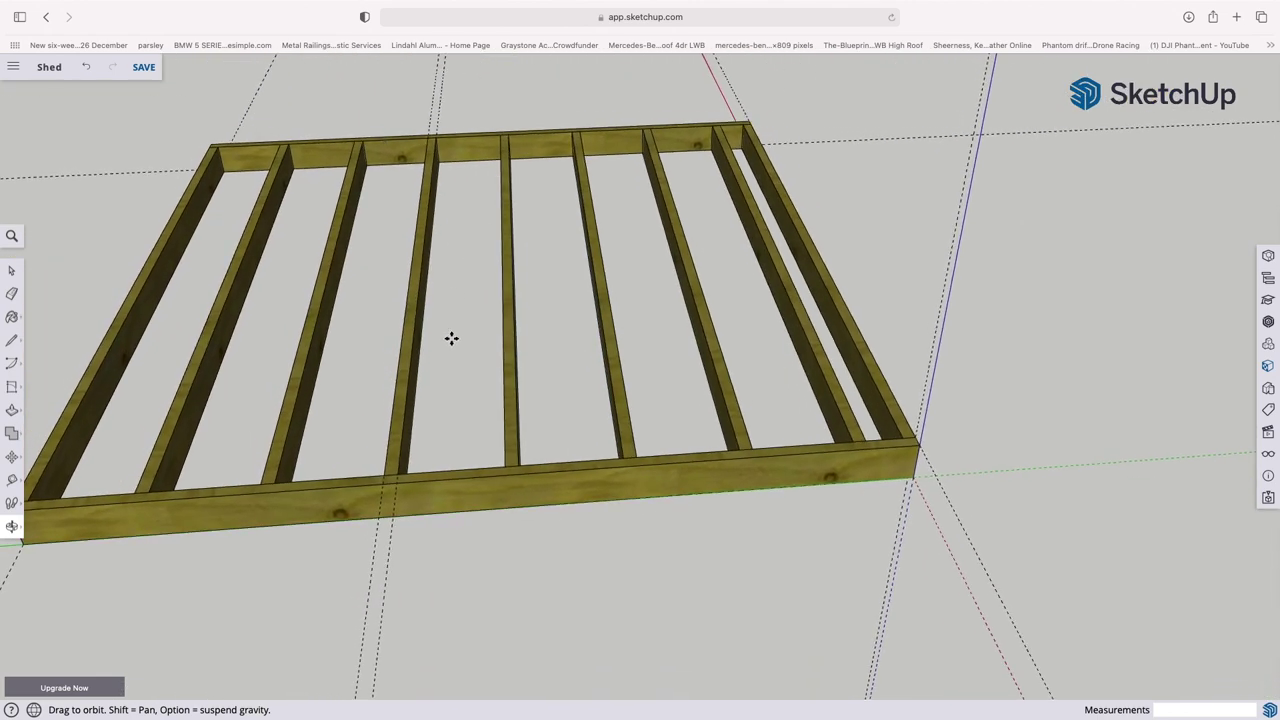
{"action": "scroll", "coordinate": [433, 317], "scroll_direction": "down", "scroll_amount": 2}
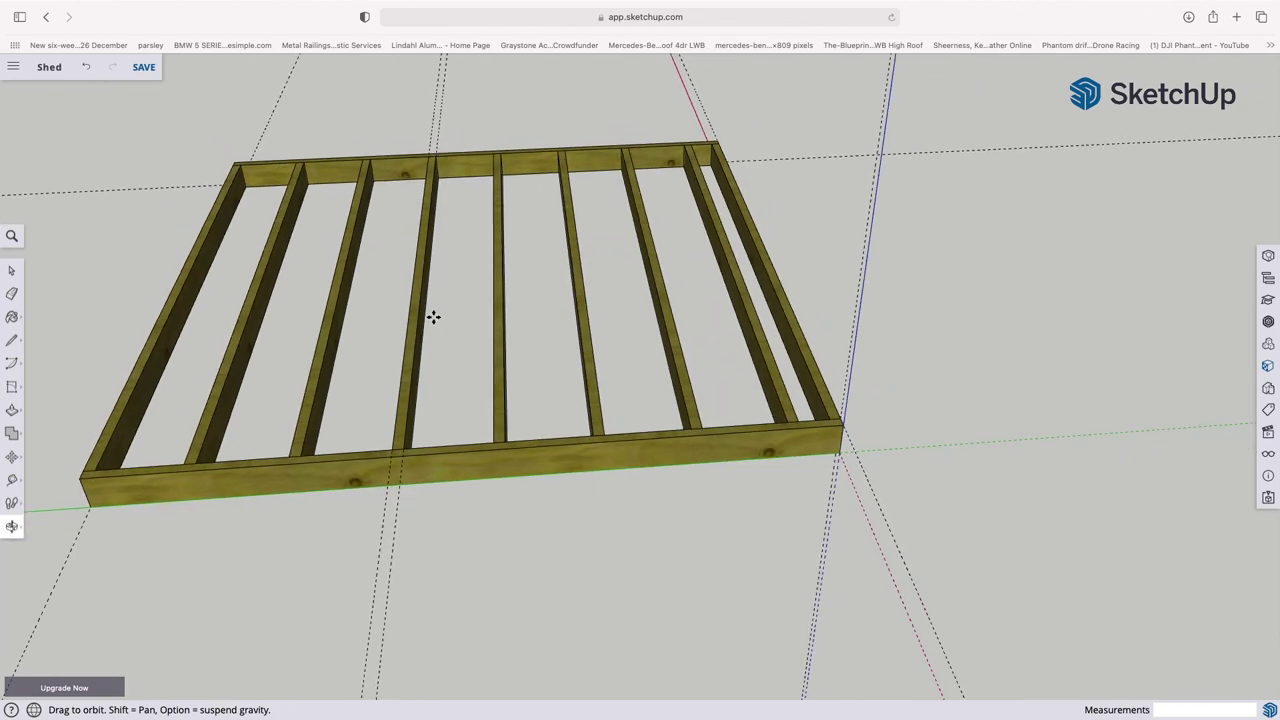
{"action": "scroll", "coordinate": [433, 316], "scroll_direction": "down", "scroll_amount": 1}
{"action": "left_click_drag", "start_coordinate": [135, 544], "coordinate": [289, 23]}
{"action": "left_click_drag", "start_coordinate": [383, 306], "coordinate": [810, 403]}
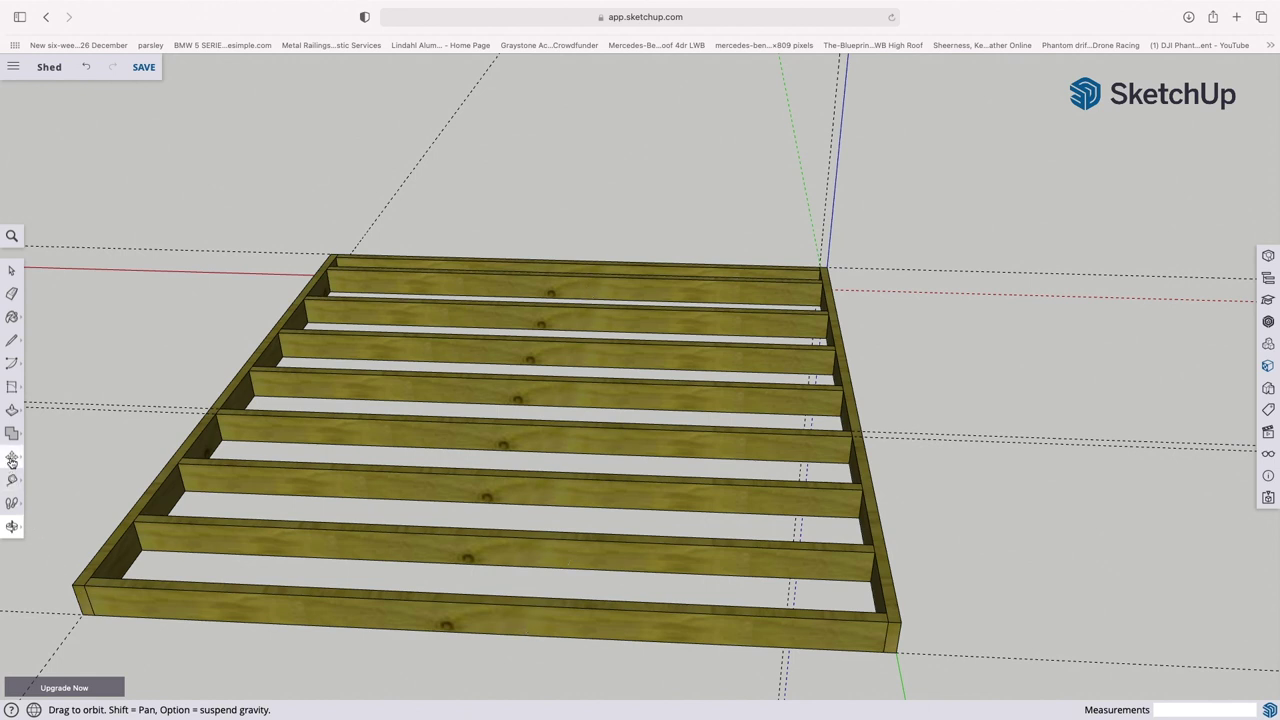
- Place a Tape Measure guide 1200 mm from the frame edge
{"action": "left_click", "coordinate": [14, 482]}
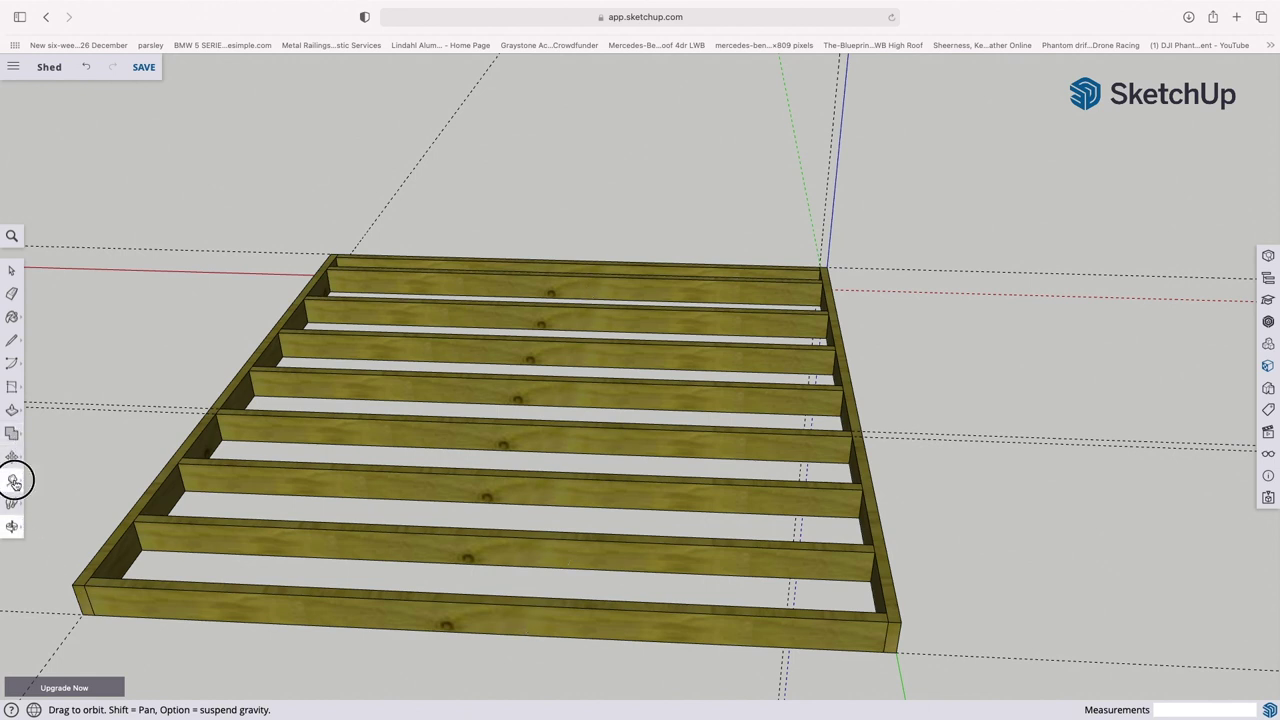
{"action": "left_click", "coordinate": [63, 440]}
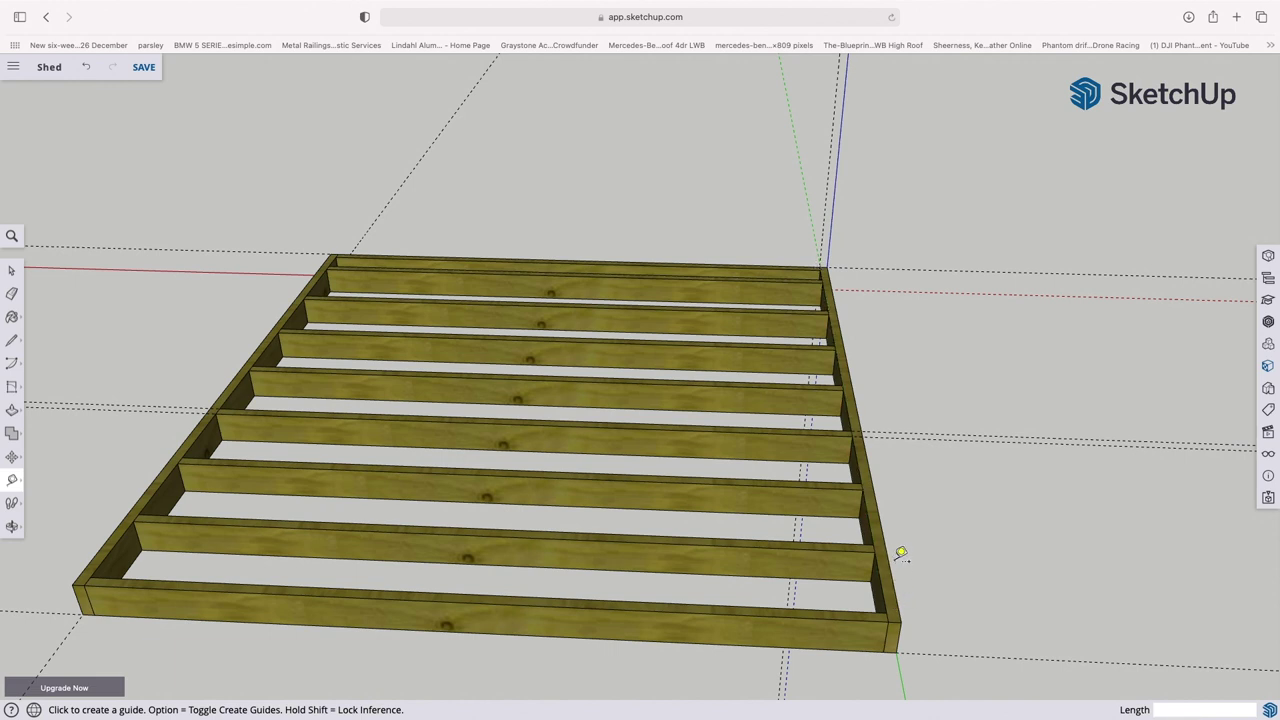
{"action": "left_click", "coordinate": [892, 580]}
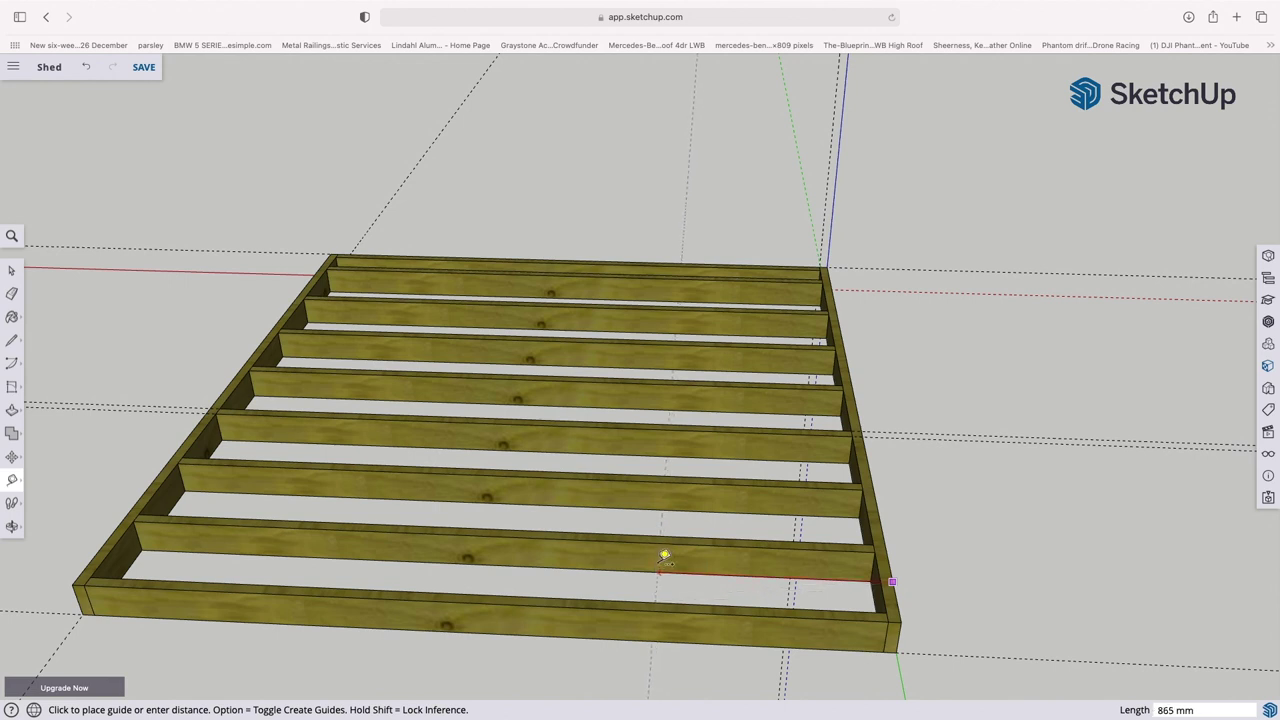
{"action": "type", "text": "1"}
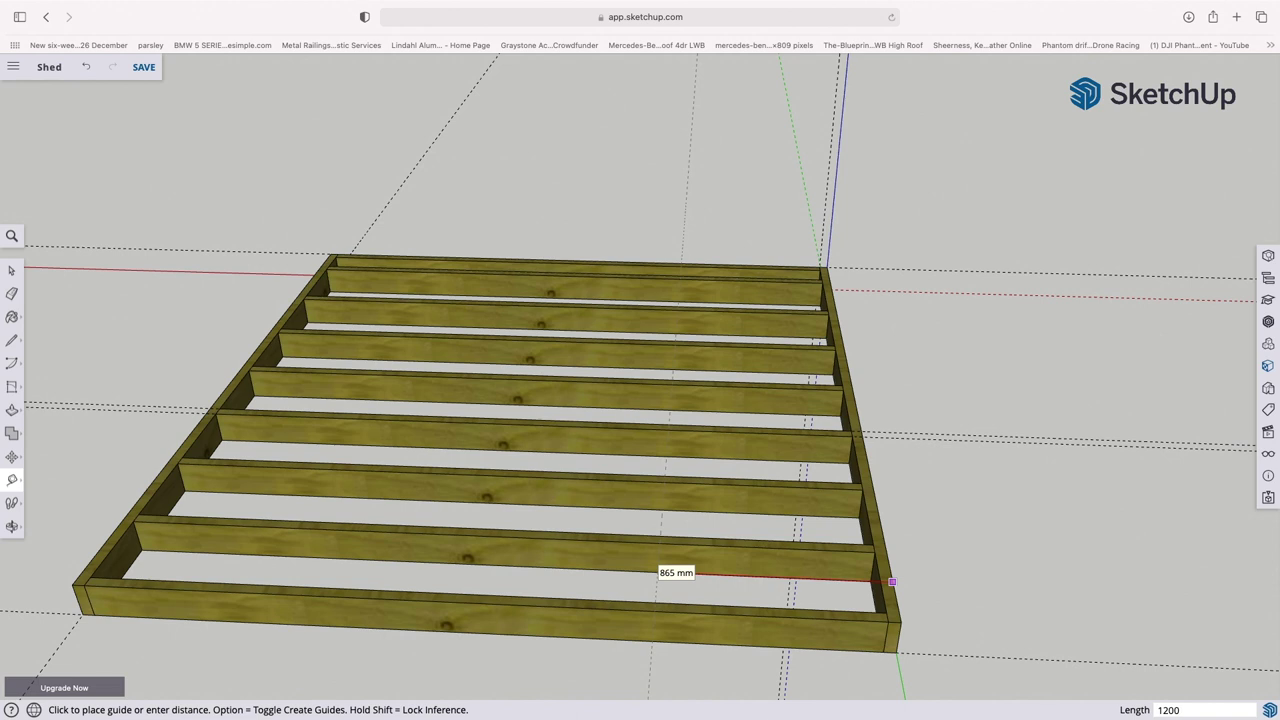
{"action": "type", "text": "200"}
{"action": "key", "text": "Return"}
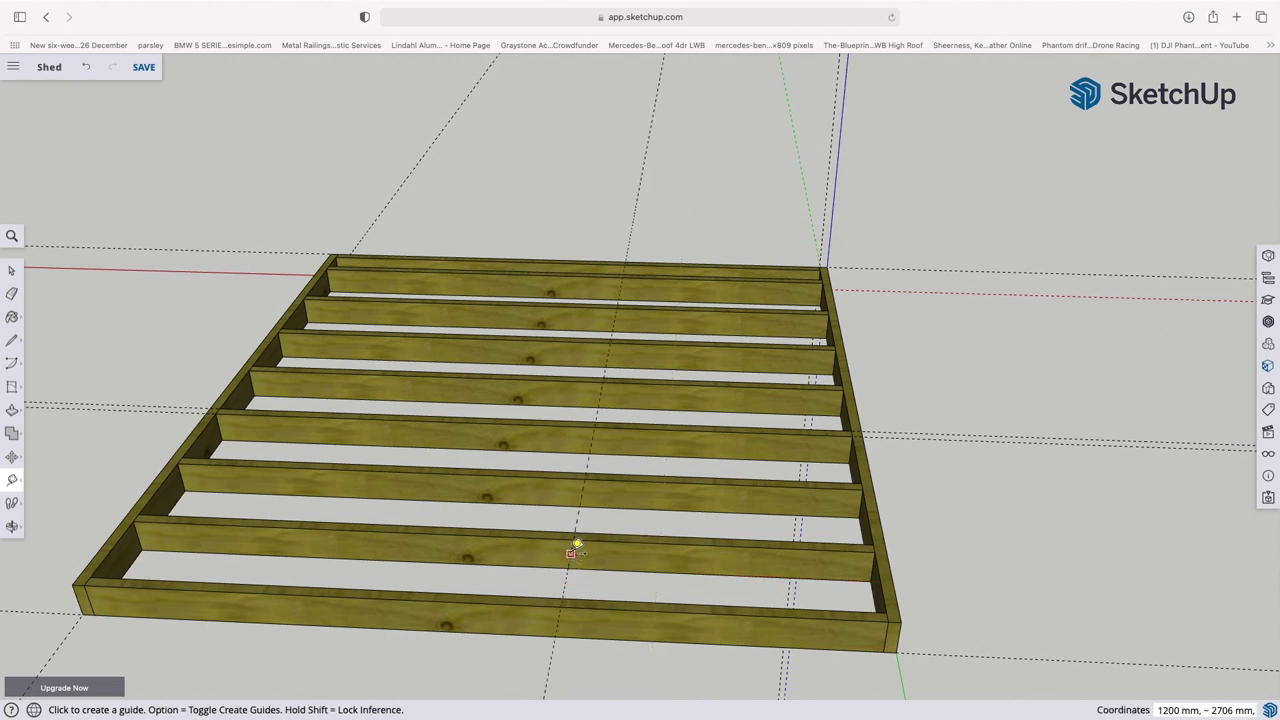
- Add two guides offset 22.5 mm on either side of the 1200 mm guide
{"action": "left_click", "coordinate": [577, 544]}
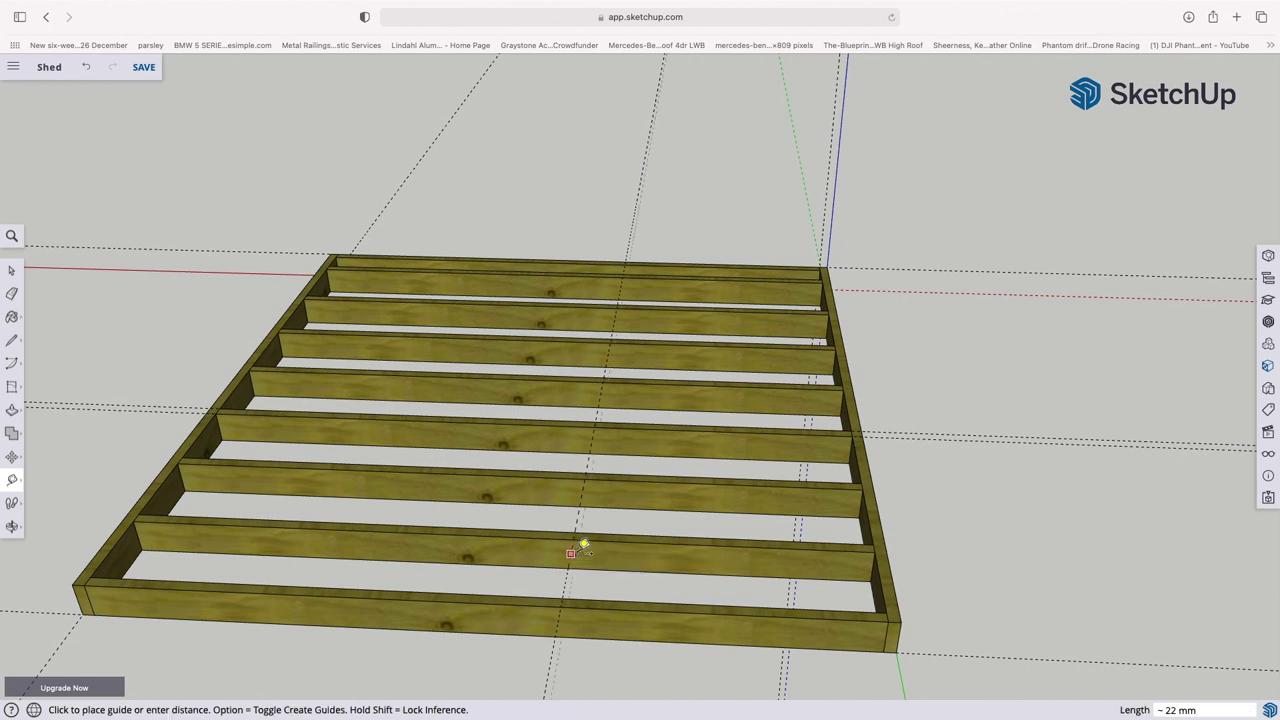
{"action": "type", "text": "2"}
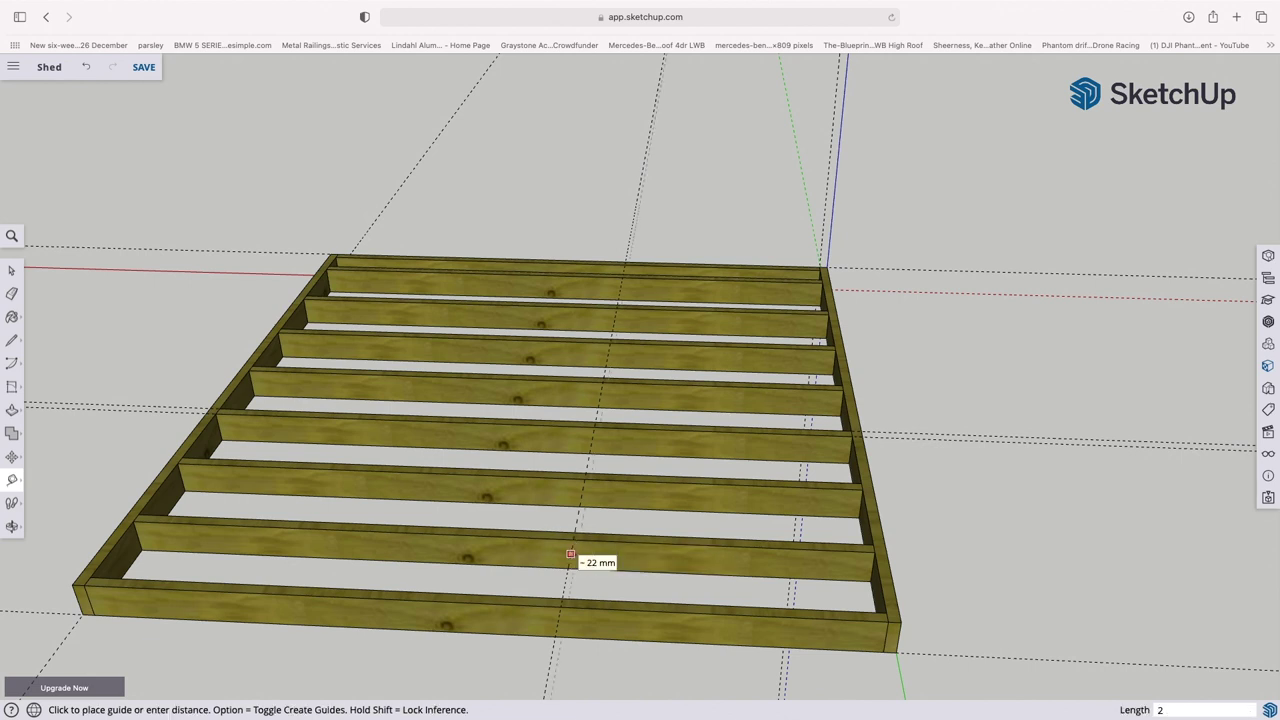
{"action": "type", "text": "2.5"}
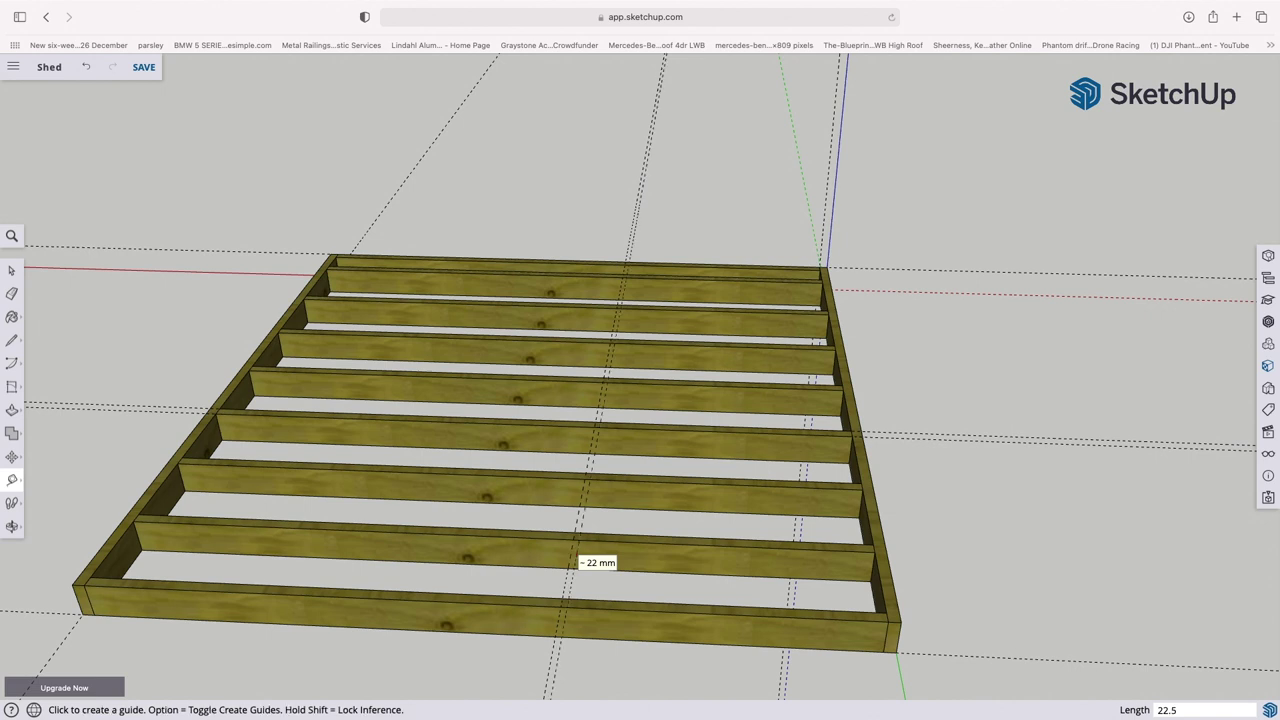
{"action": "key", "text": "Return"}
{"action": "left_click", "coordinate": [571, 556]}
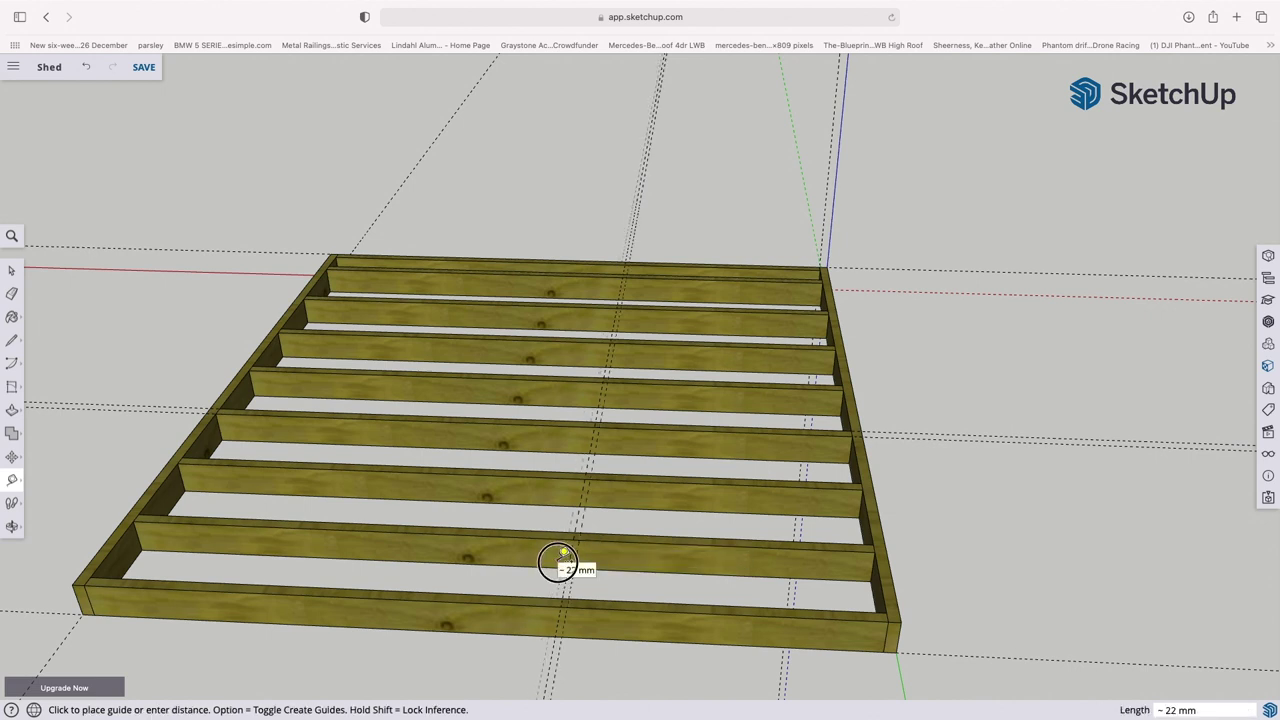
{"action": "type", "text": "22.5"}
{"action": "key", "text": "Return"}
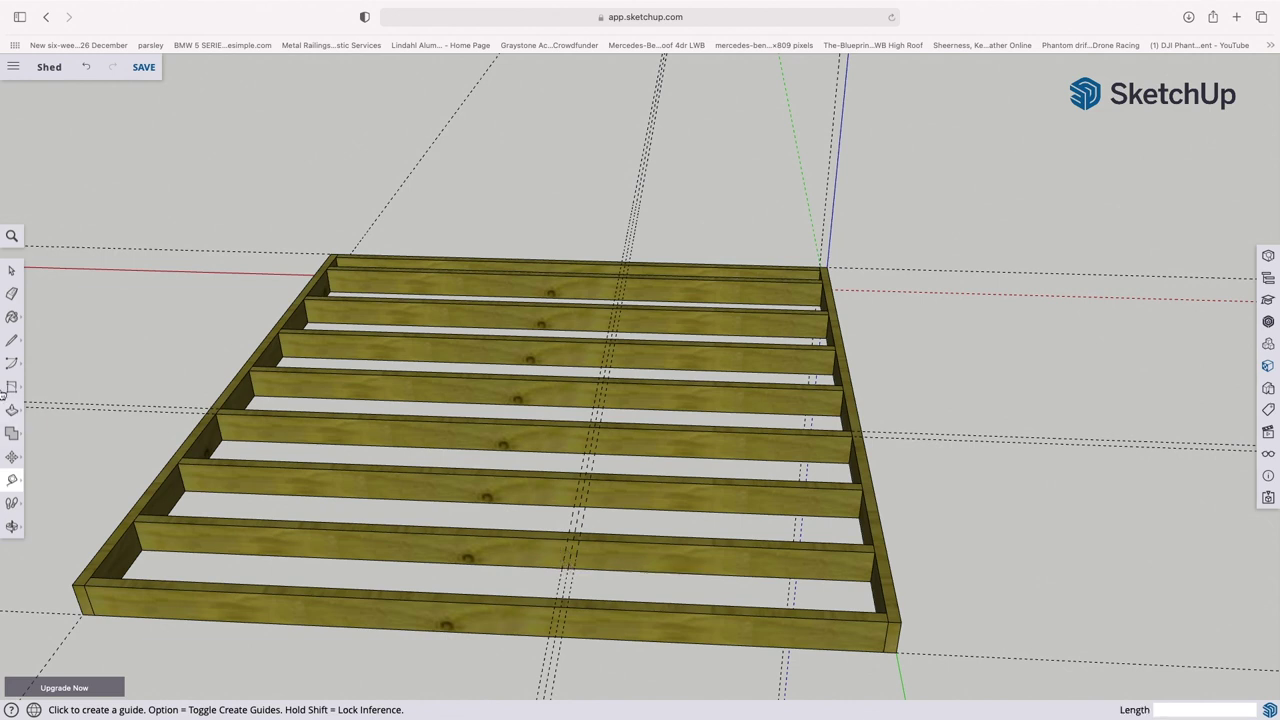
{"action": "left_click", "coordinate": [11, 272]}
- Select the noggins and copy them onto the guide intersection
{"action": "left_click", "coordinate": [565, 587]}
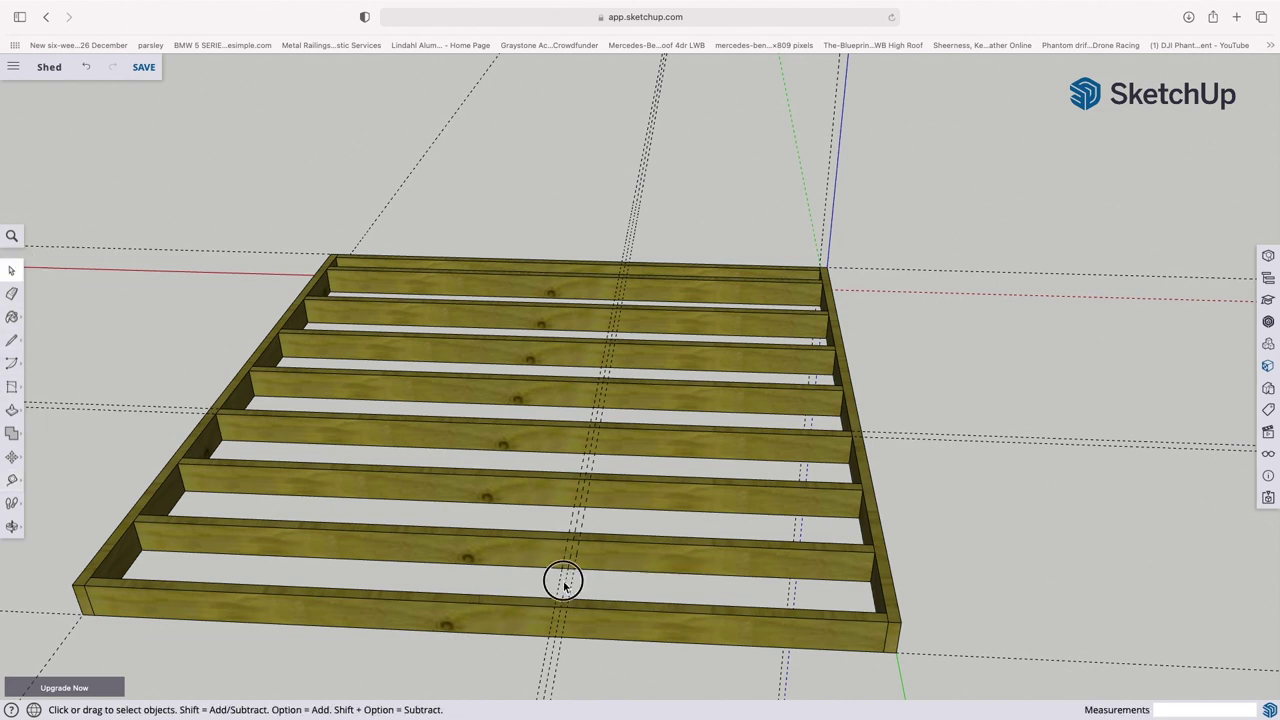
{"action": "left_click", "coordinate": [565, 587]}
{"action": "left_click", "coordinate": [892, 597]}
{"action": "left_click", "coordinate": [12, 456]}
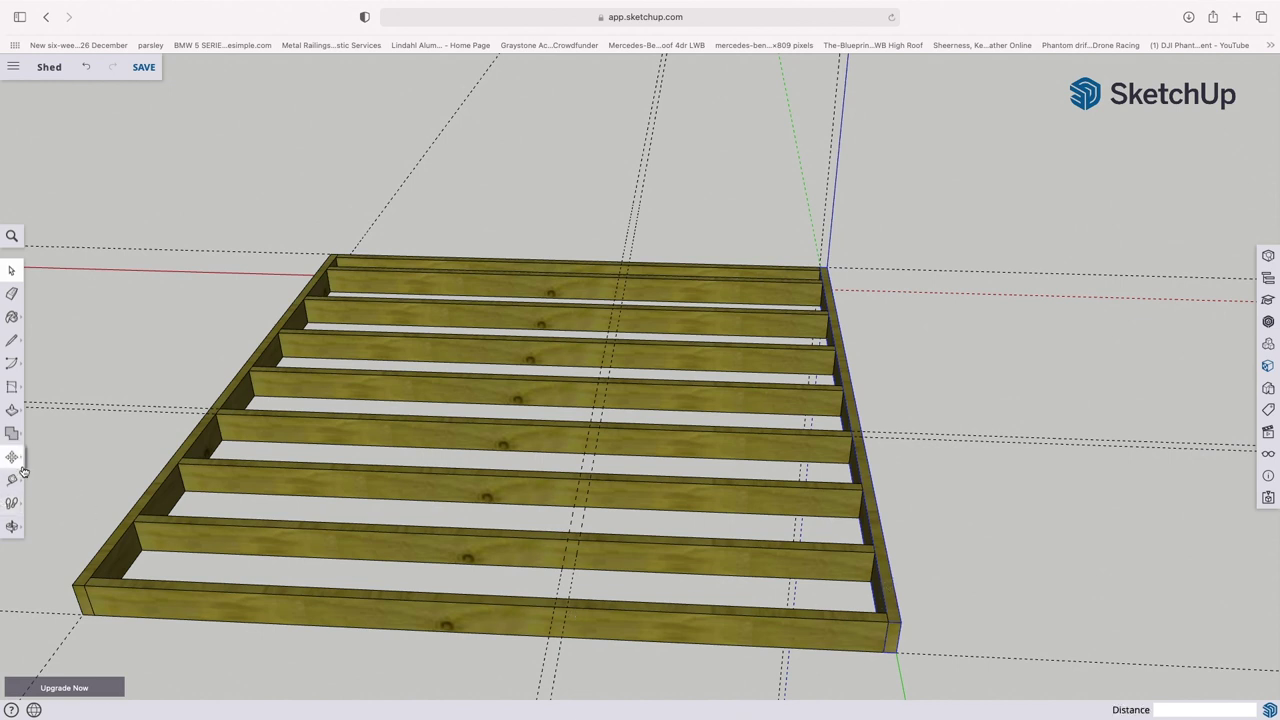
{"action": "key", "text": "alt"}
{"action": "left_click", "coordinate": [887, 624]}
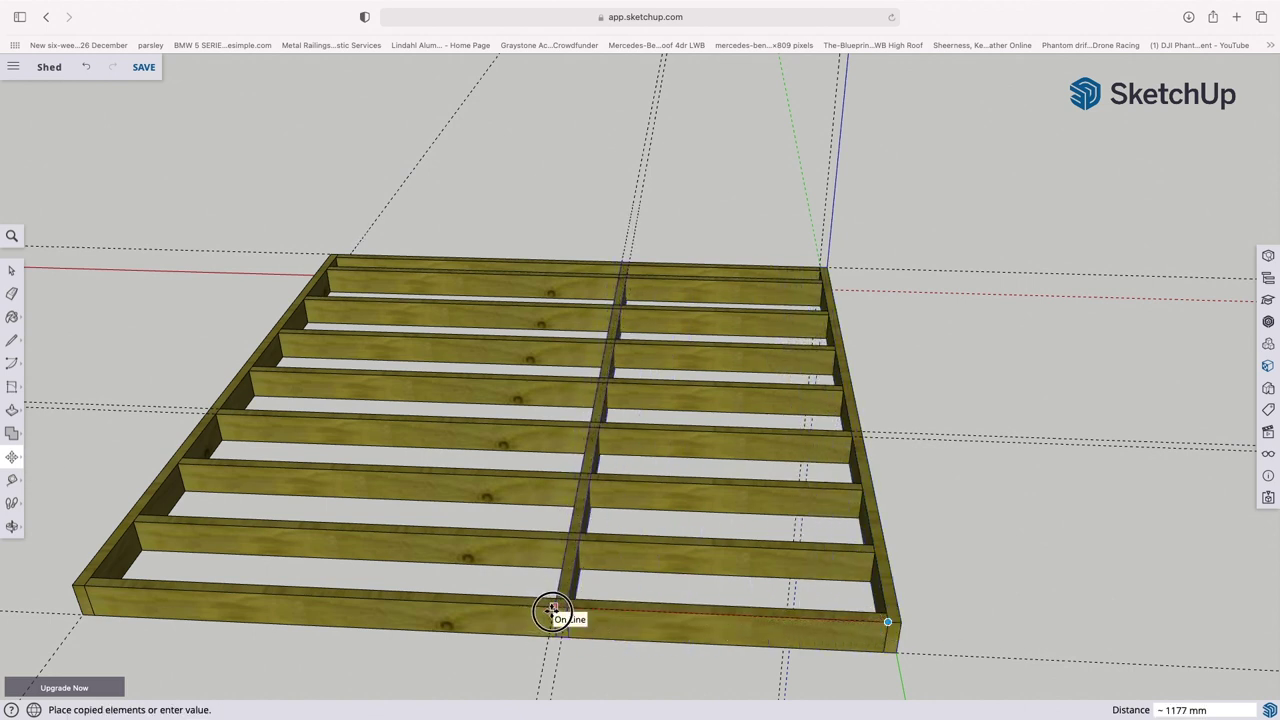
{"action": "left_click", "coordinate": [551, 610]}
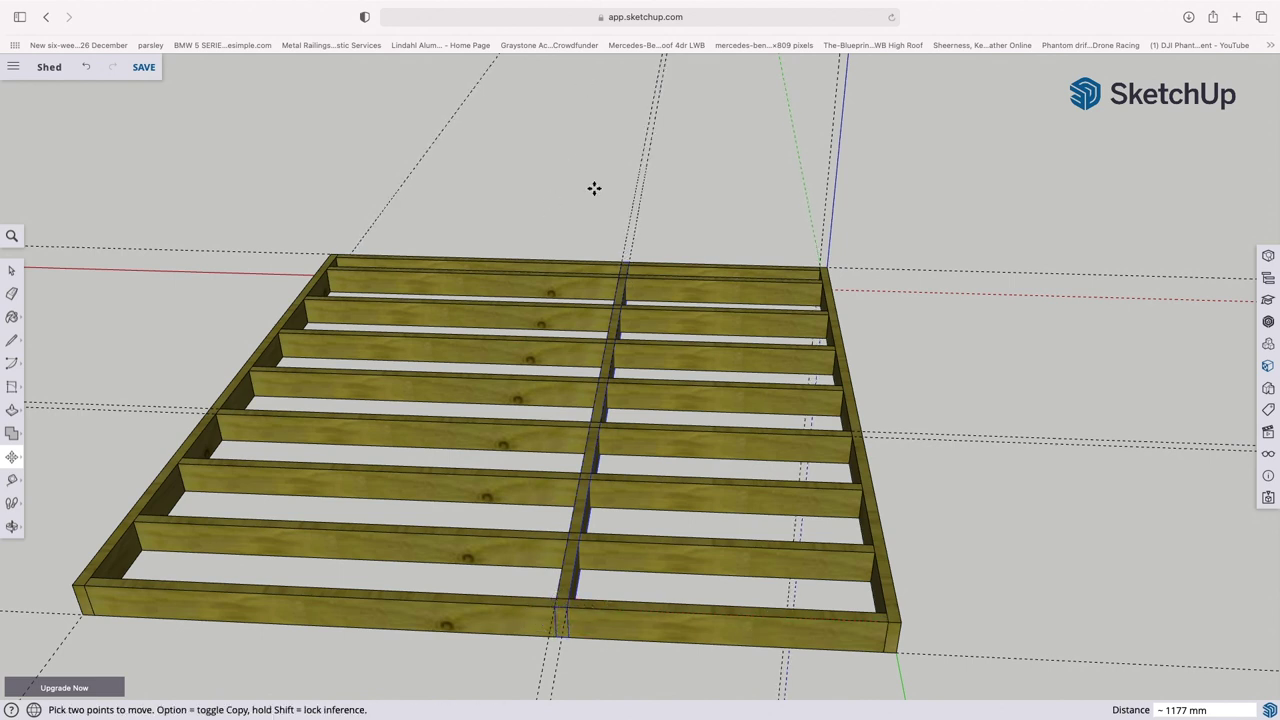
- Copy that noggin row 1200 mm to the left, then view the frame from above
{"action": "left_click", "coordinate": [551, 608]}
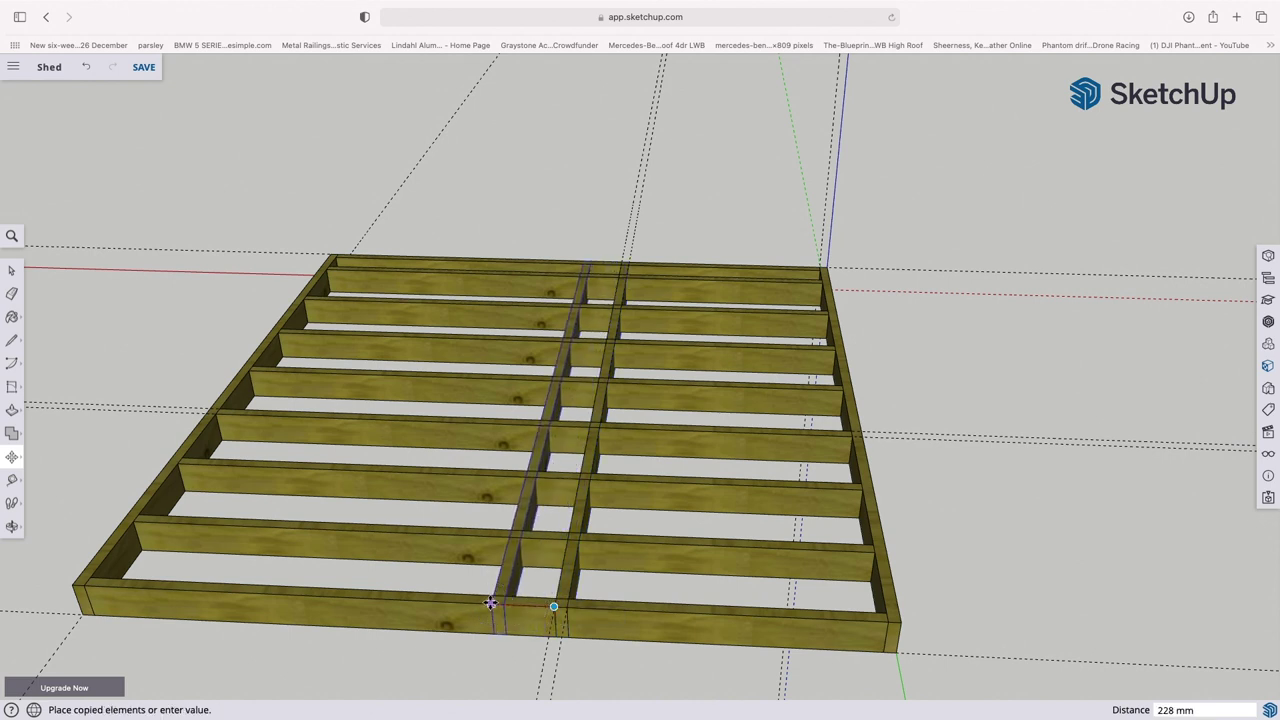
{"action": "left_click", "coordinate": [505, 603]}
{"action": "type", "text": "12"}
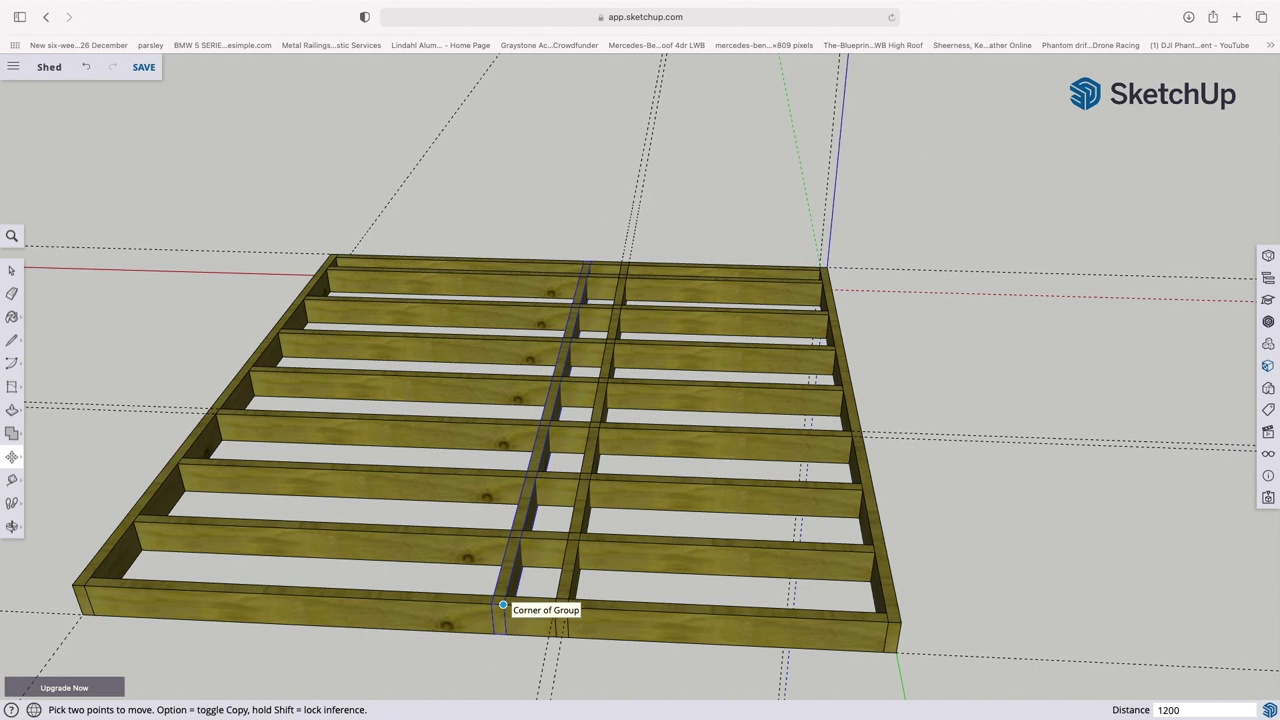
{"action": "type", "text": "00"}
{"action": "key", "text": "Return"}
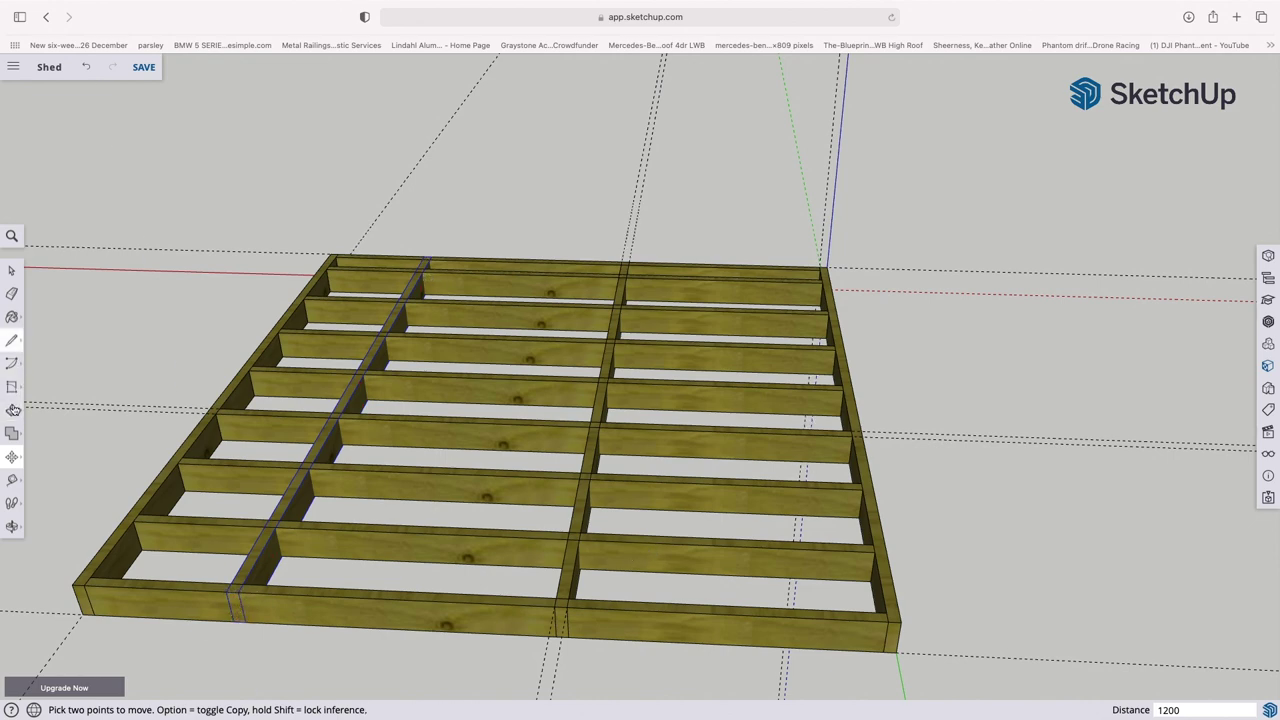
{"action": "left_click", "coordinate": [13, 525]}
{"action": "left_click_drag", "start_coordinate": [640, 440], "coordinate": [785, 273]}
{"action": "scroll", "coordinate": [535, 506], "scroll_direction": "down", "scroll_amount": 5}
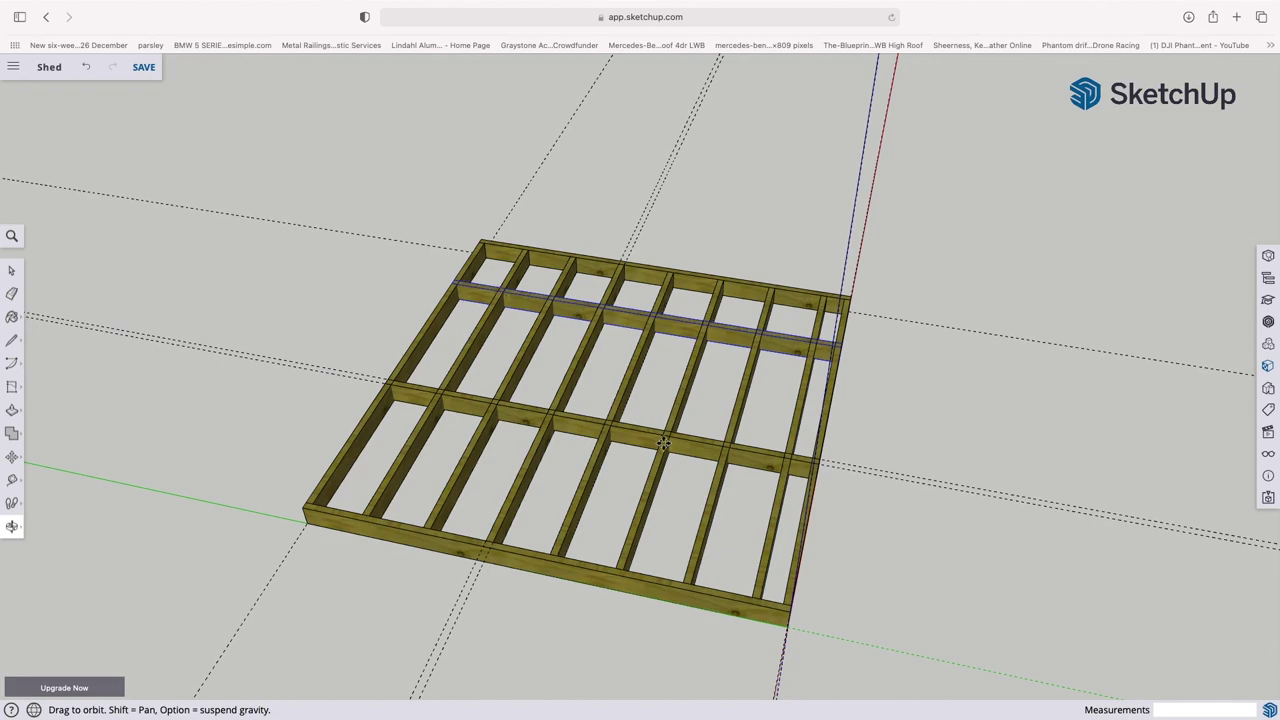
{"action": "left_click_drag", "start_coordinate": [699, 557], "coordinate": [264, 459]}
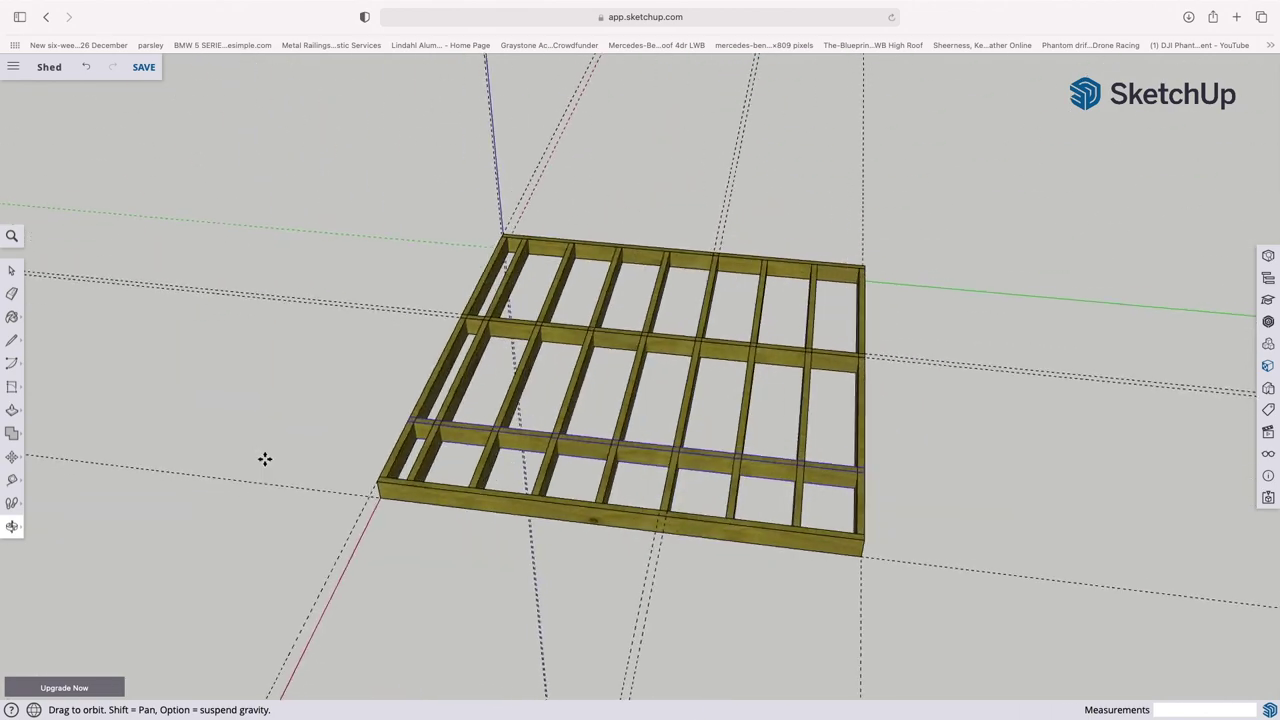
{"action": "left_click_drag", "start_coordinate": [882, 559], "coordinate": [255, 445]}
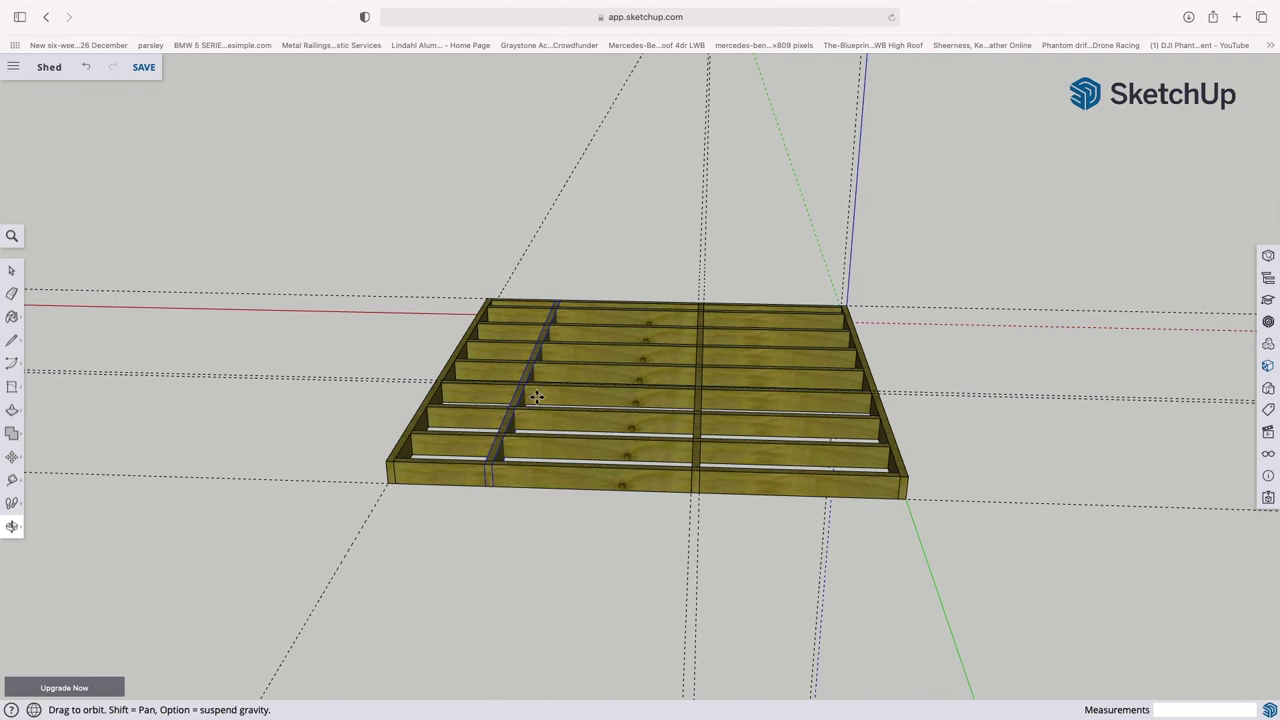
{"action": "left_click_drag", "start_coordinate": [531, 400], "coordinate": [457, 385]}
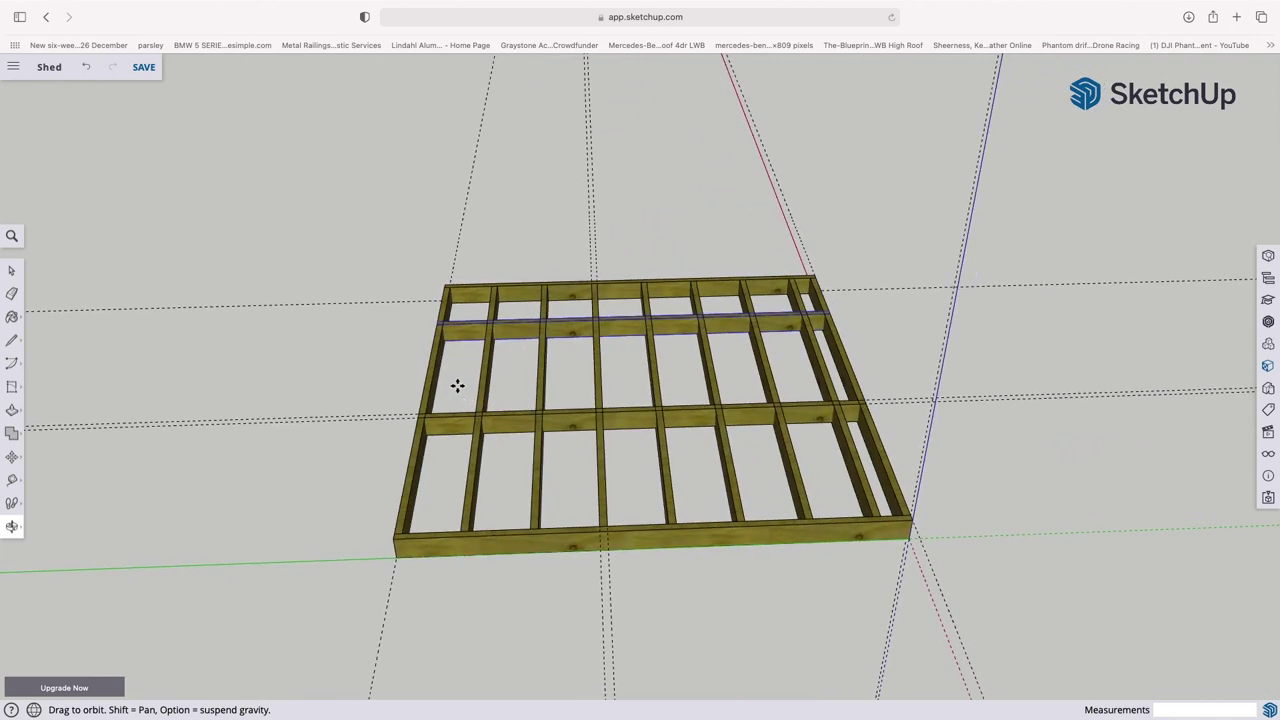